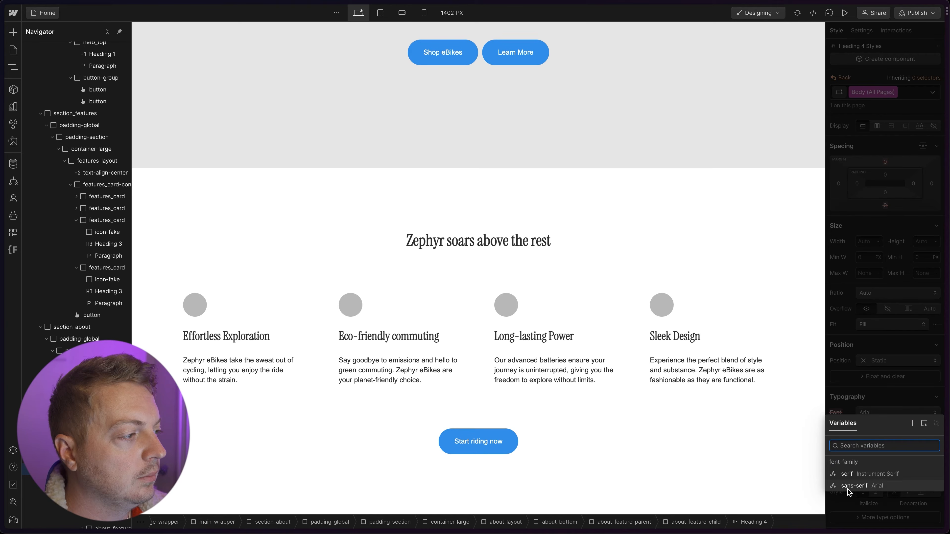
Link the Body (All Pages) font to the sans-serif variable and set that variable's value to Instrument Sans.
{"action": "left_click", "coordinate": [851, 486]}
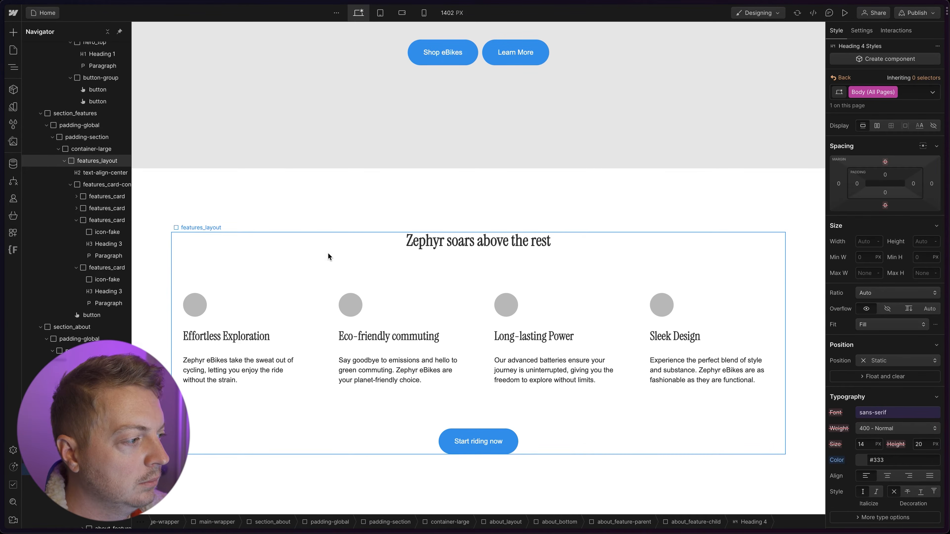
{"action": "left_click", "coordinate": [13, 107]}
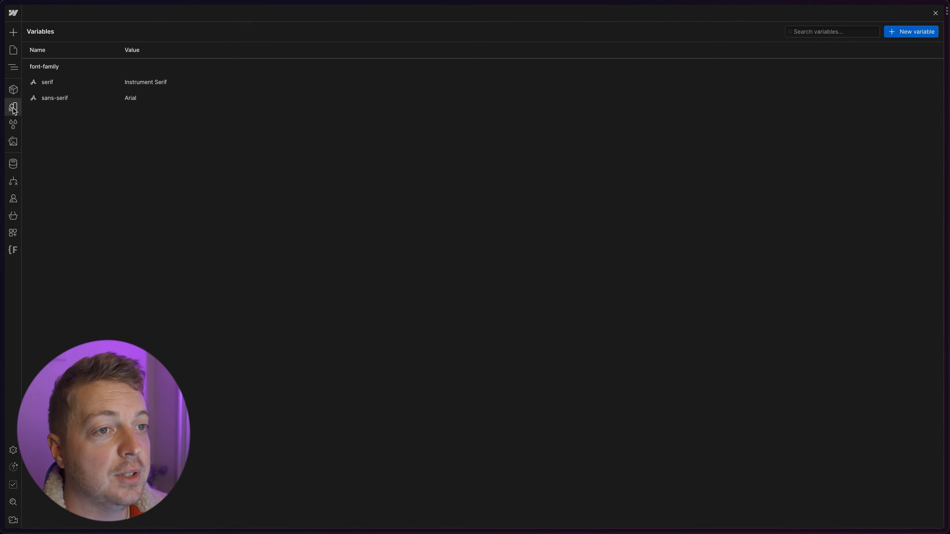
{"action": "left_click", "coordinate": [140, 99]}
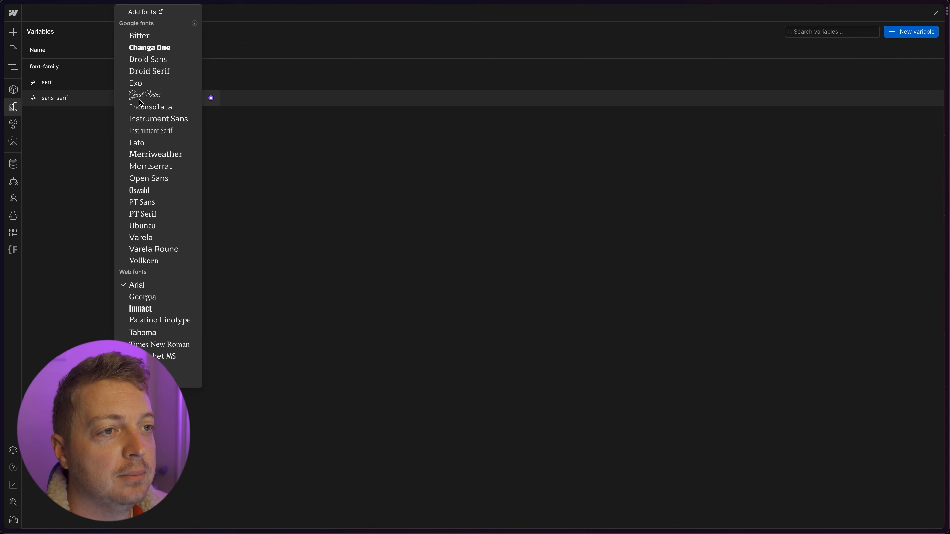
{"action": "left_click", "coordinate": [160, 120]}
{"action": "left_click", "coordinate": [935, 15]}
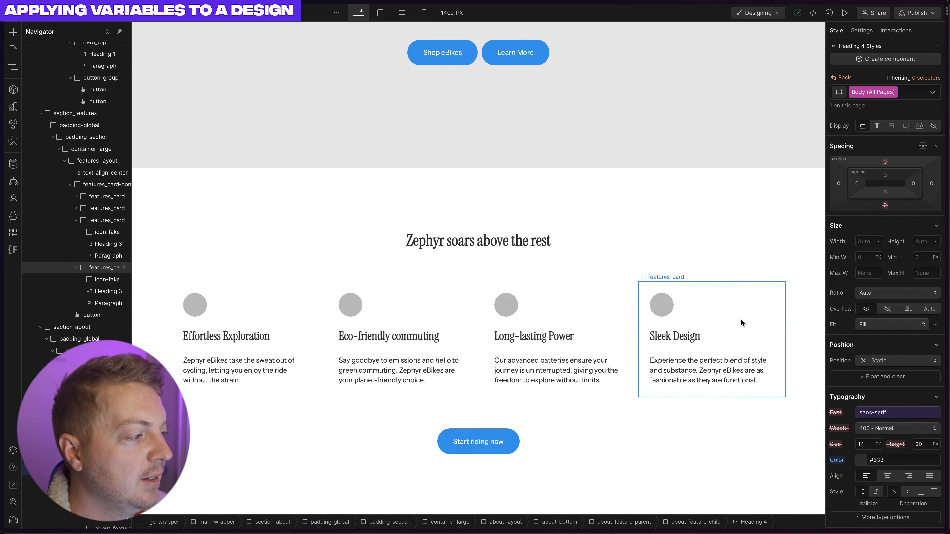
{"action": "left_click", "coordinate": [728, 362]}
{"action": "left_click", "coordinate": [570, 370]}
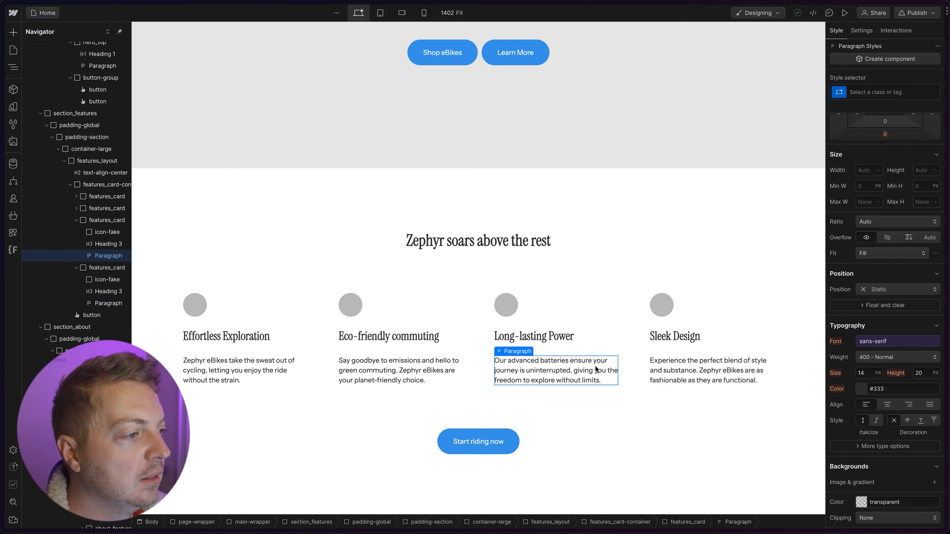
{"action": "left_click", "coordinate": [666, 378]}
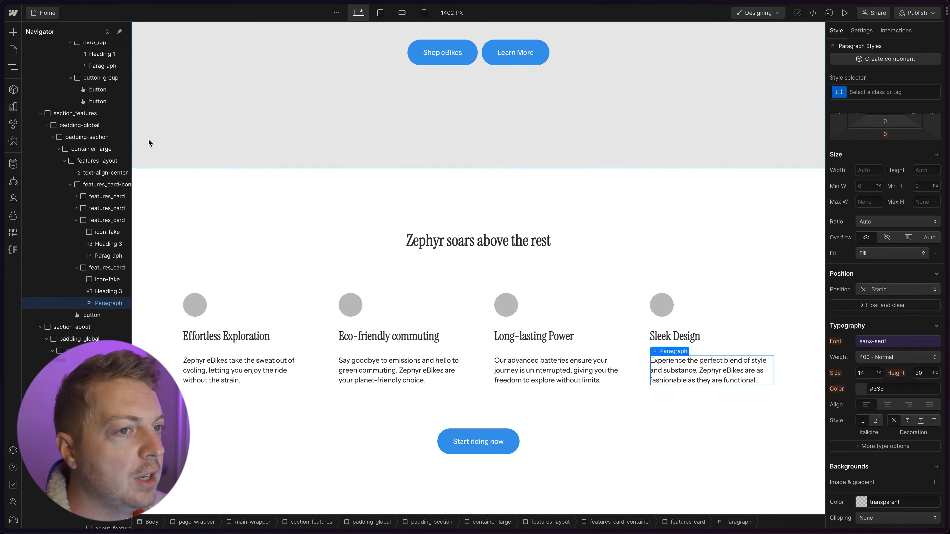
Create a size variable named heading/h1 with a value of 4rem.
{"action": "left_click", "coordinate": [13, 107]}
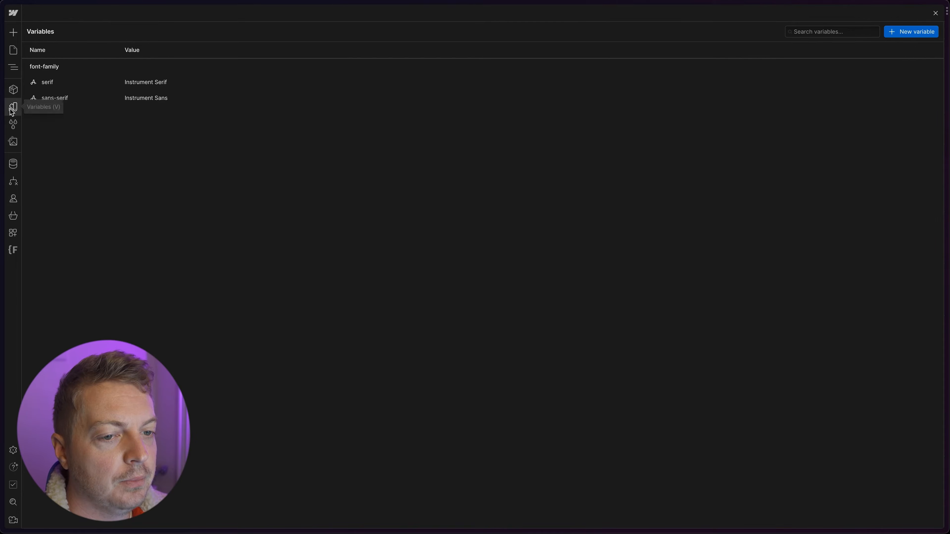
{"action": "left_click", "coordinate": [919, 33]}
{"action": "left_click", "coordinate": [912, 50]}
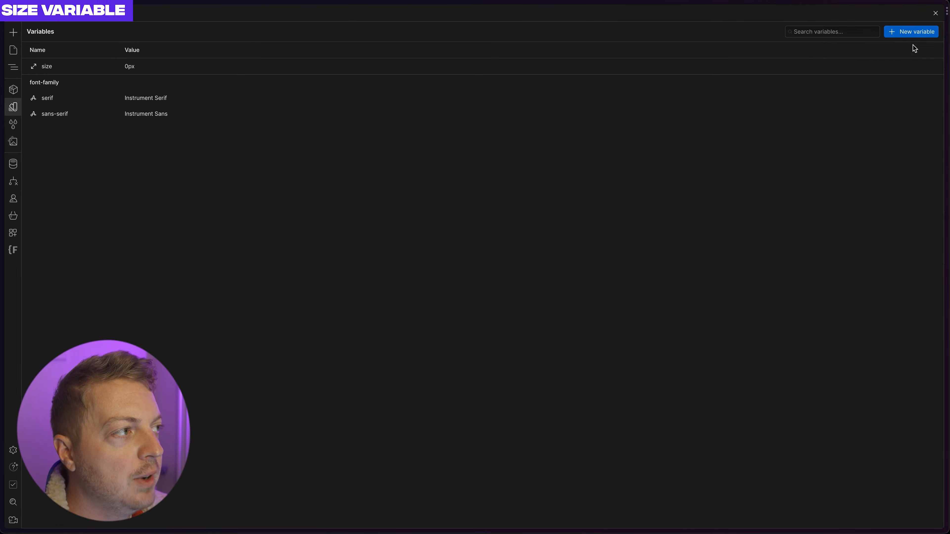
{"action": "left_click", "coordinate": [78, 68]}
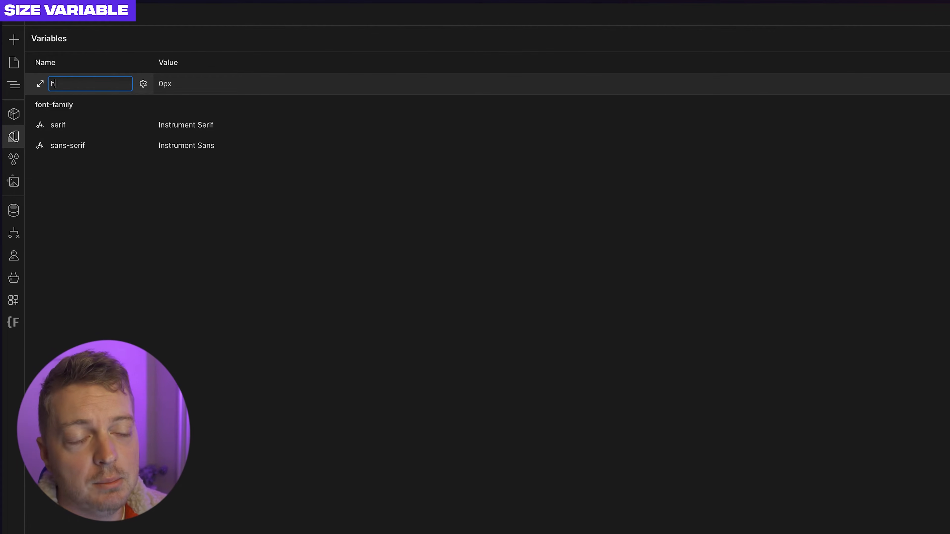
{"action": "type", "text": "heading/h1"}
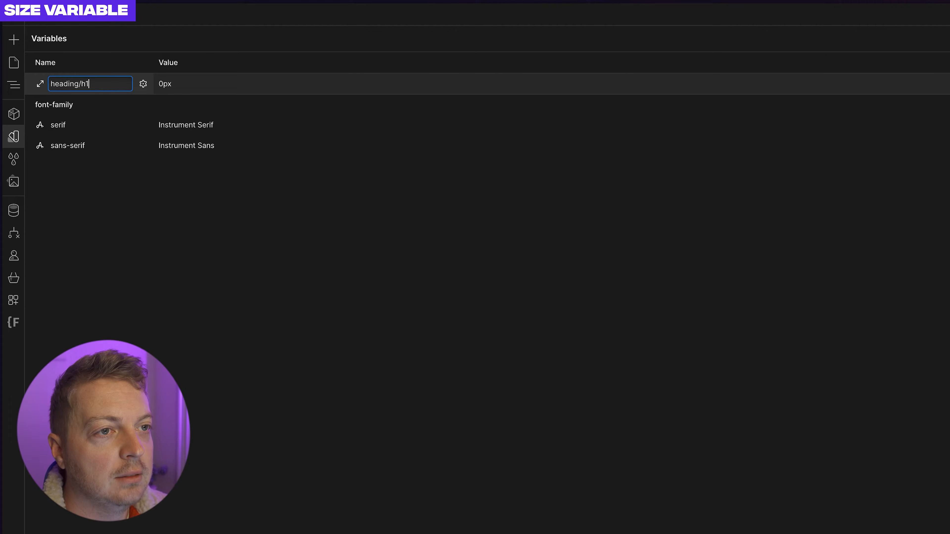
{"action": "key", "text": "Return"}
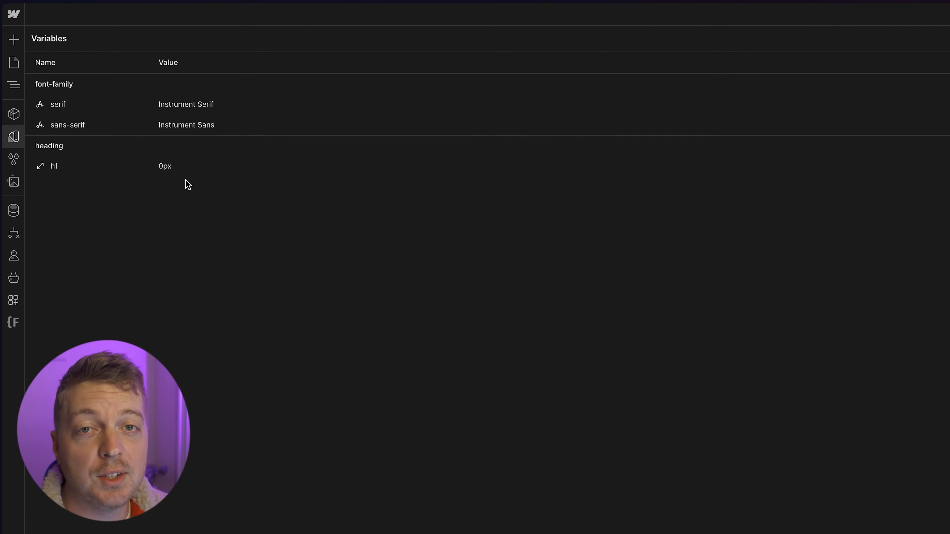
{"action": "left_click", "coordinate": [179, 169]}
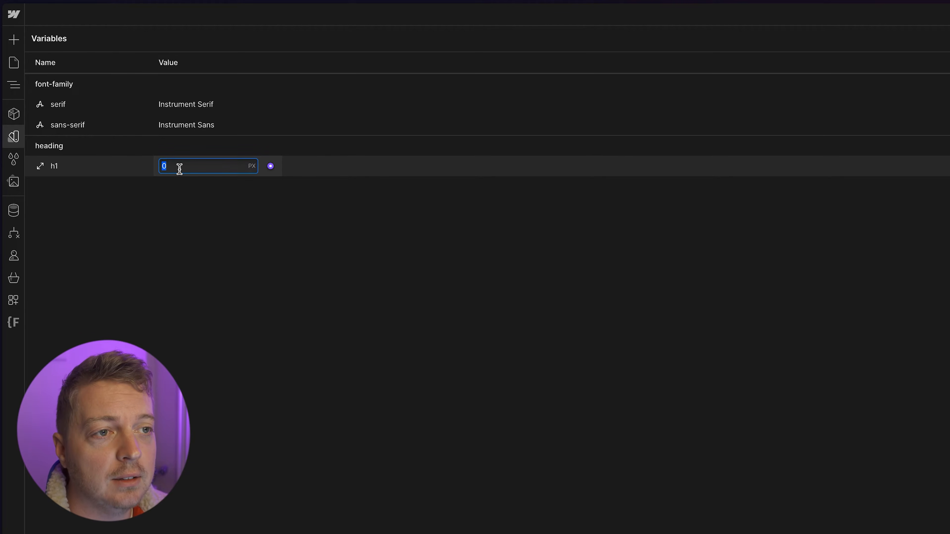
{"action": "type", "text": "4rem"}
{"action": "key", "text": "Return"}
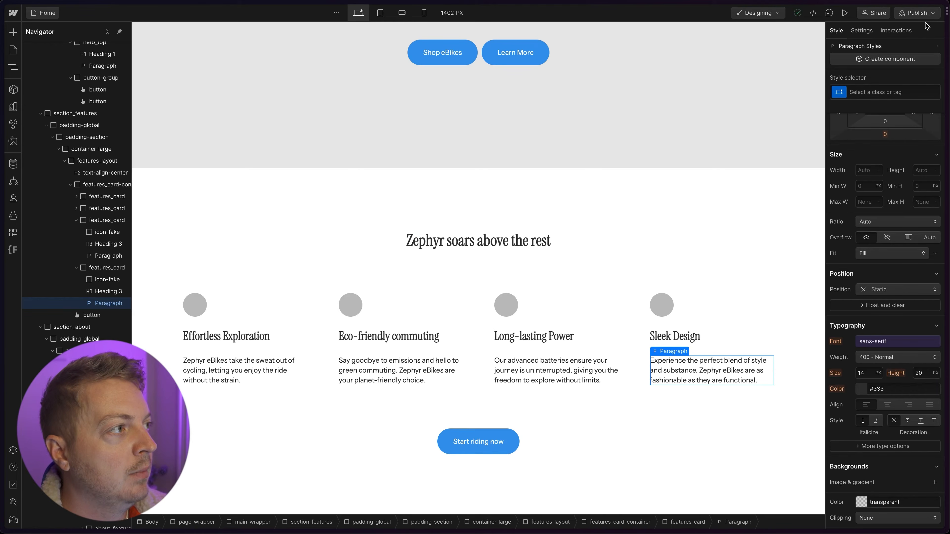
Apply the h1 size variable to the font size of the All H1 Headings tag using the hero heading.
{"action": "scroll", "coordinate": [528, 275], "scroll_direction": "up", "scroll_amount": 4}
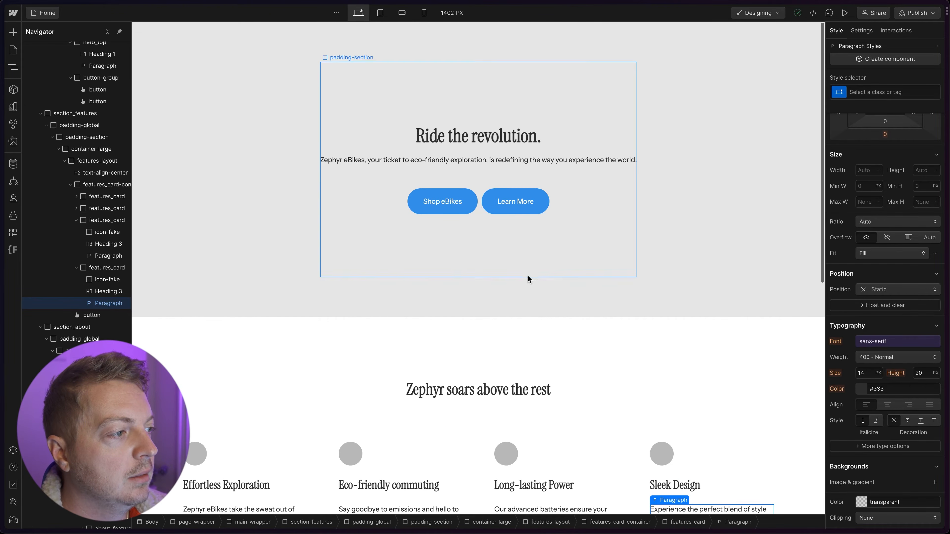
{"action": "left_click", "coordinate": [494, 131]}
{"action": "left_click", "coordinate": [838, 92]}
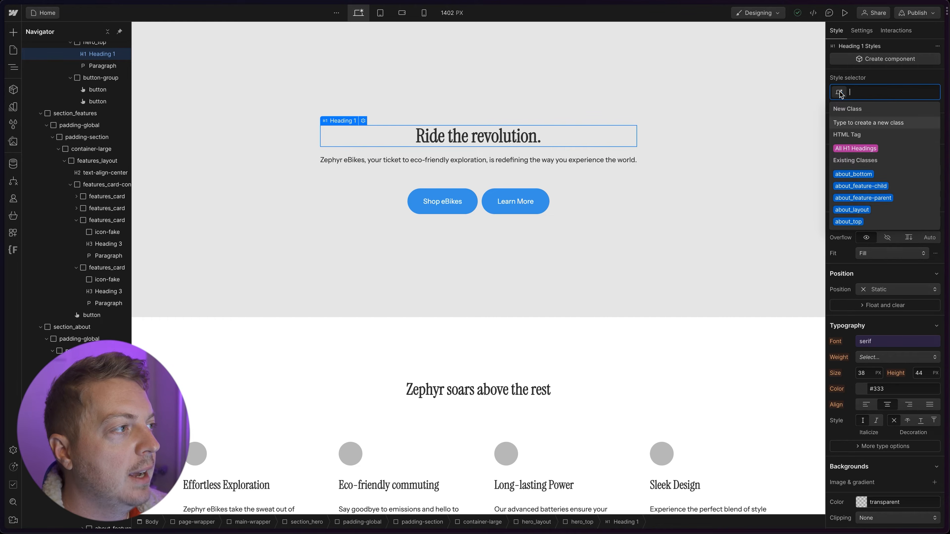
{"action": "left_click", "coordinate": [856, 146]}
{"action": "mouse_move", "coordinate": [860, 369]}
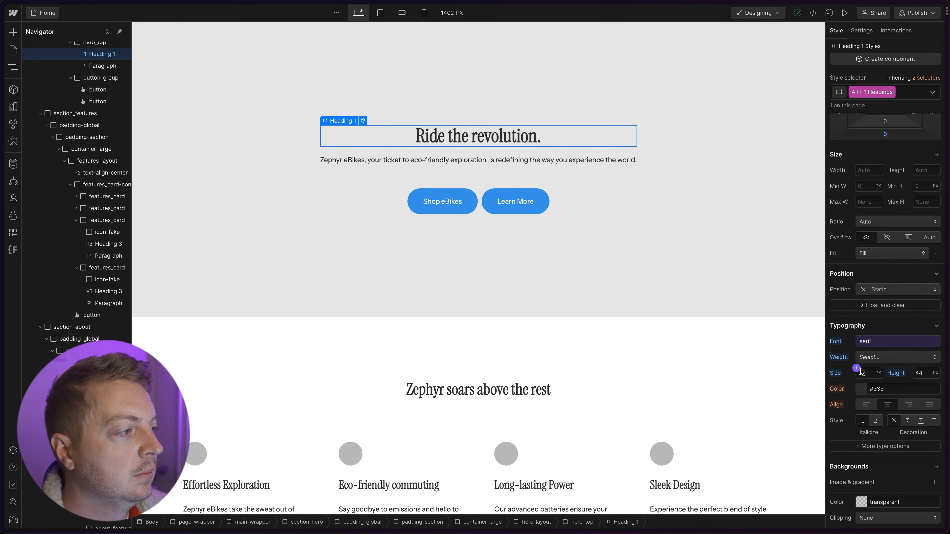
{"action": "left_click", "coordinate": [857, 368]}
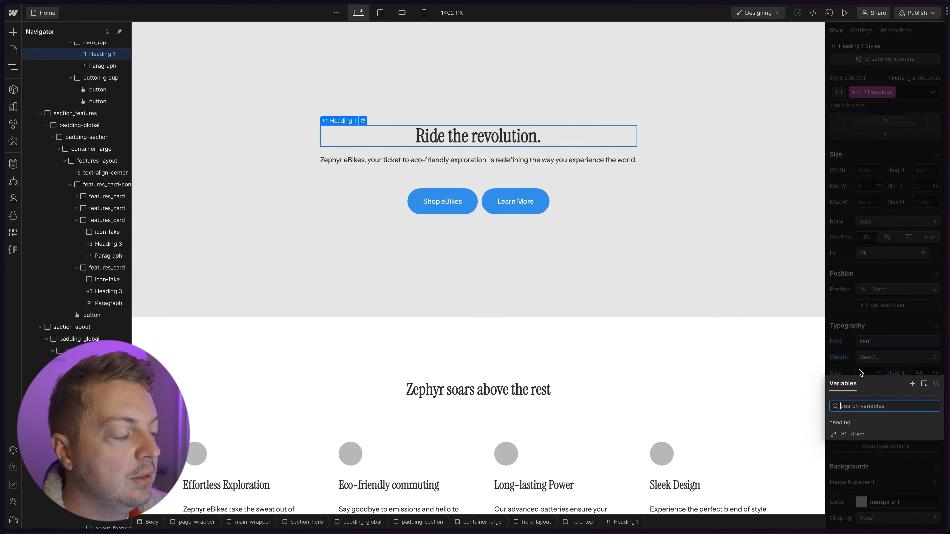
{"action": "left_click", "coordinate": [846, 434]}
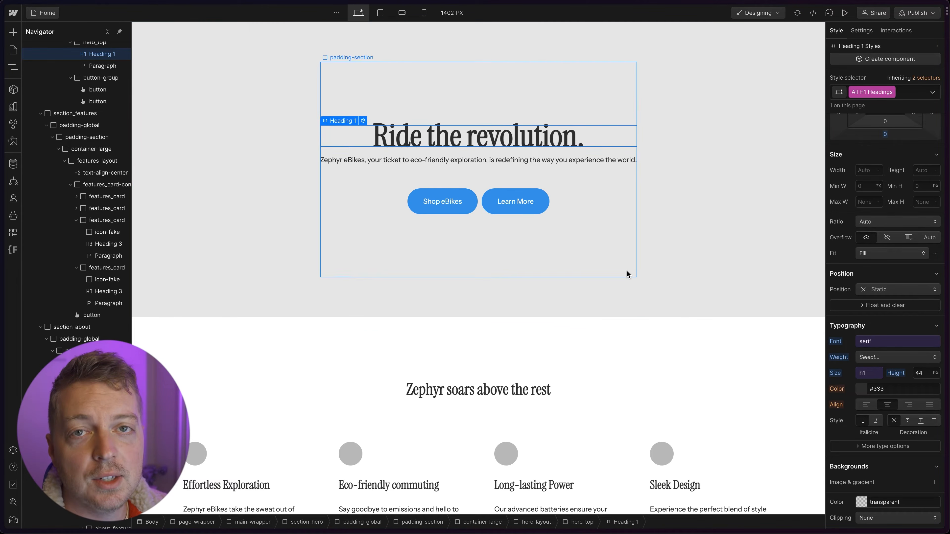
Create a size variable named heading/h2 with a value of 3rem.
{"action": "left_click", "coordinate": [13, 107]}
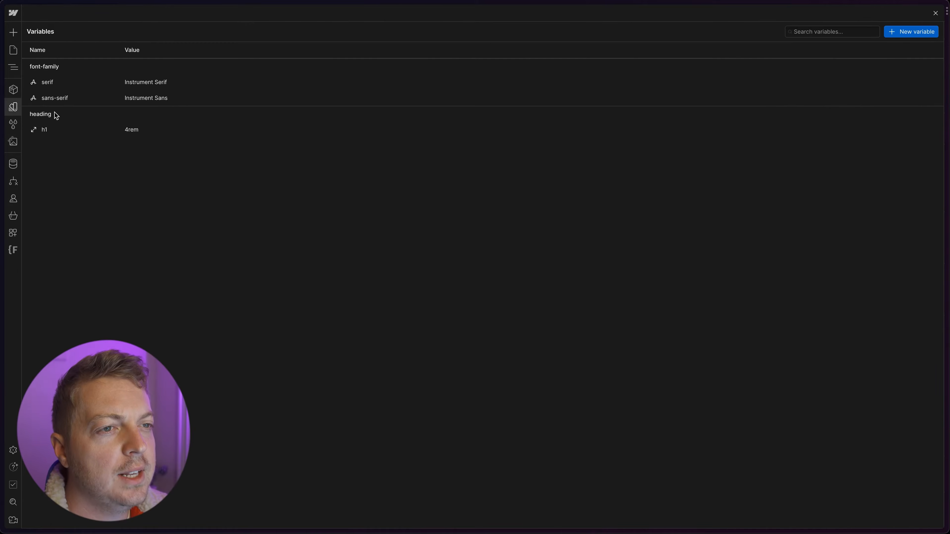
{"action": "left_click", "coordinate": [921, 35]}
{"action": "left_click", "coordinate": [897, 51]}
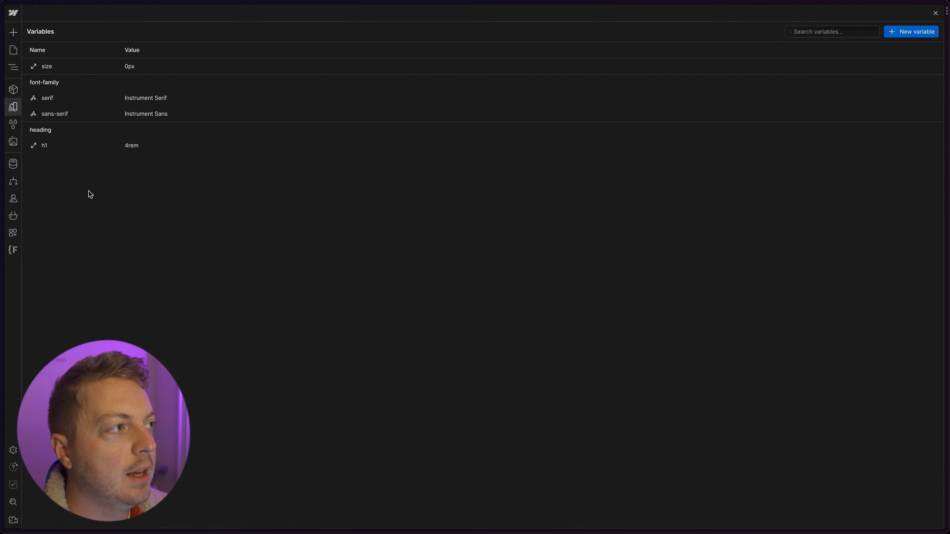
{"action": "left_click", "coordinate": [55, 66]}
{"action": "type", "text": "heading/h2"}
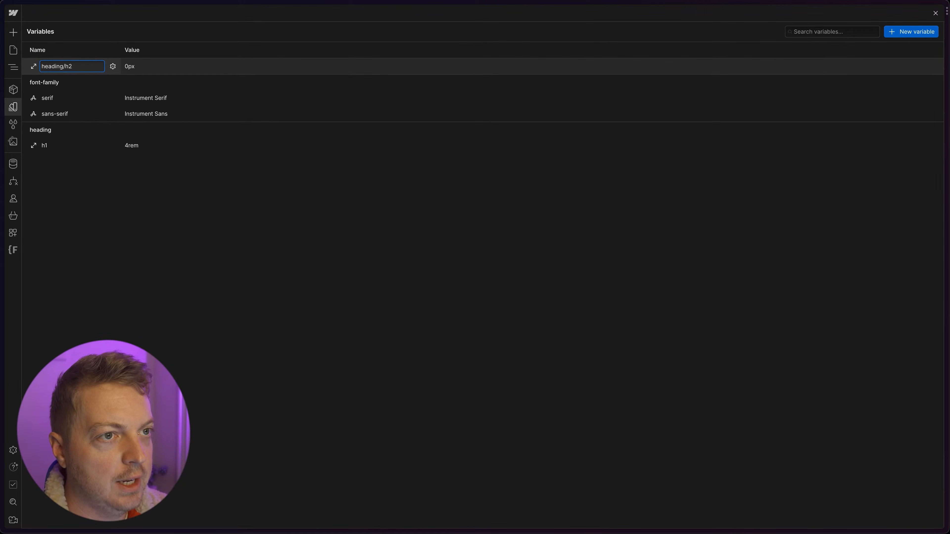
{"action": "left_click", "coordinate": [135, 69]}
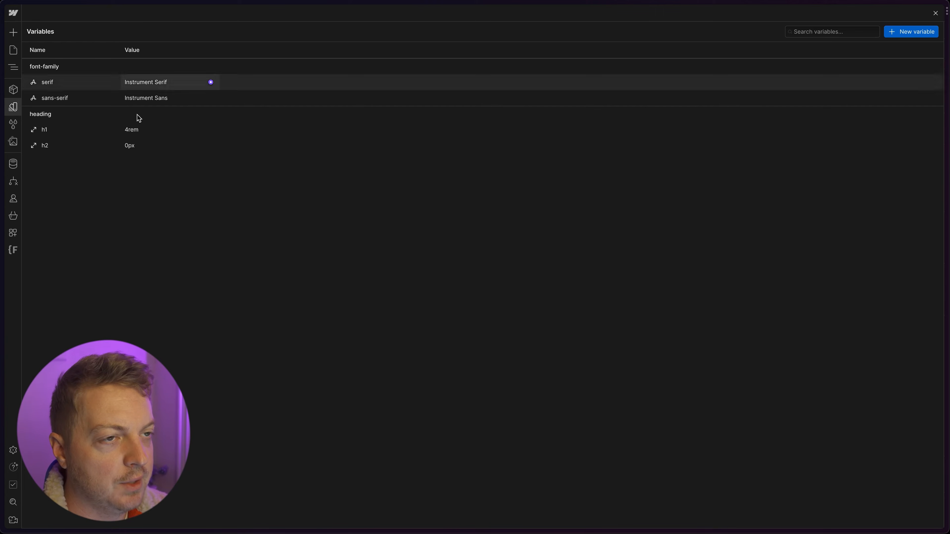
{"action": "left_click", "coordinate": [139, 146]}
{"action": "type", "text": "3rem"}
{"action": "key", "text": "Return"}
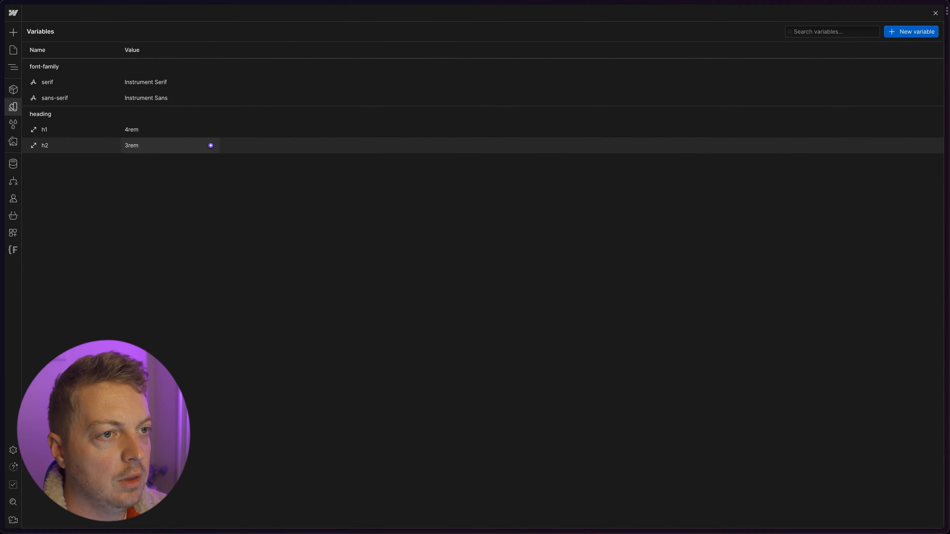
Create a size variable named heading/h3 with a value of 2rem.
{"action": "left_click", "coordinate": [916, 32]}
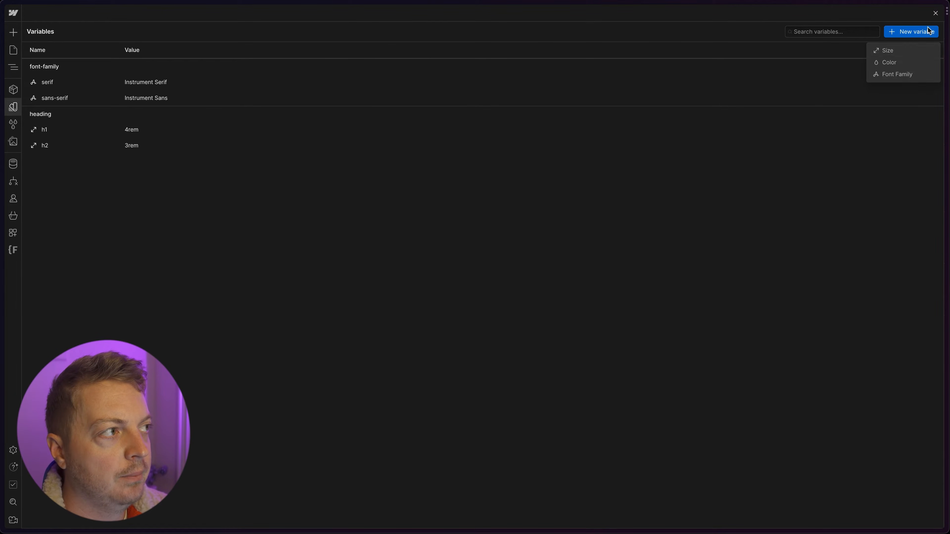
{"action": "left_click", "coordinate": [918, 52]}
{"action": "left_click", "coordinate": [60, 65]}
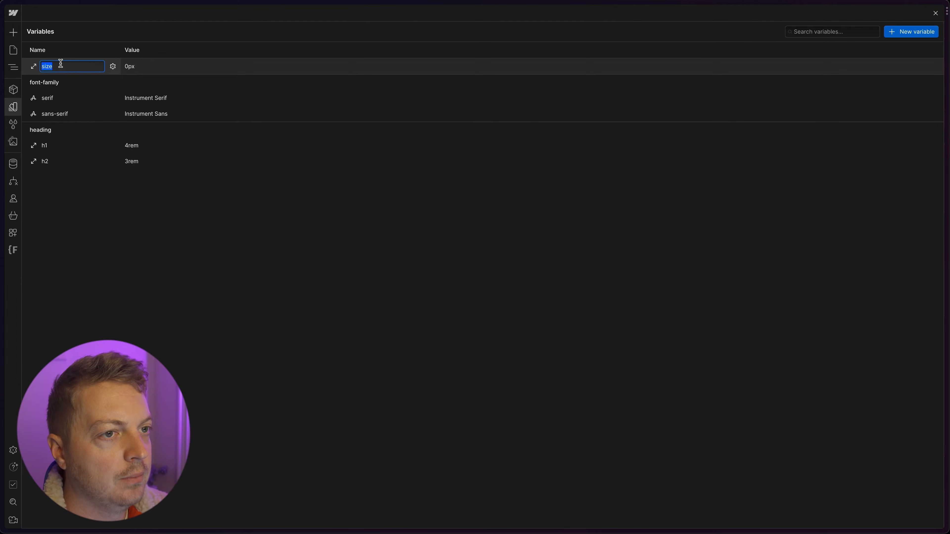
{"action": "type", "text": "heading/h3"}
{"action": "key", "text": "Return"}
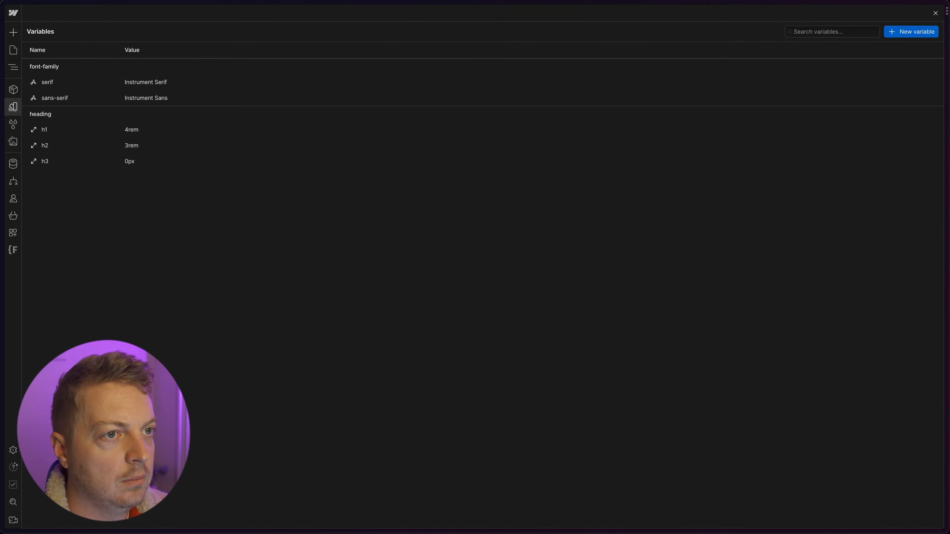
{"action": "left_click", "coordinate": [149, 161]}
{"action": "type", "text": "2rem"}
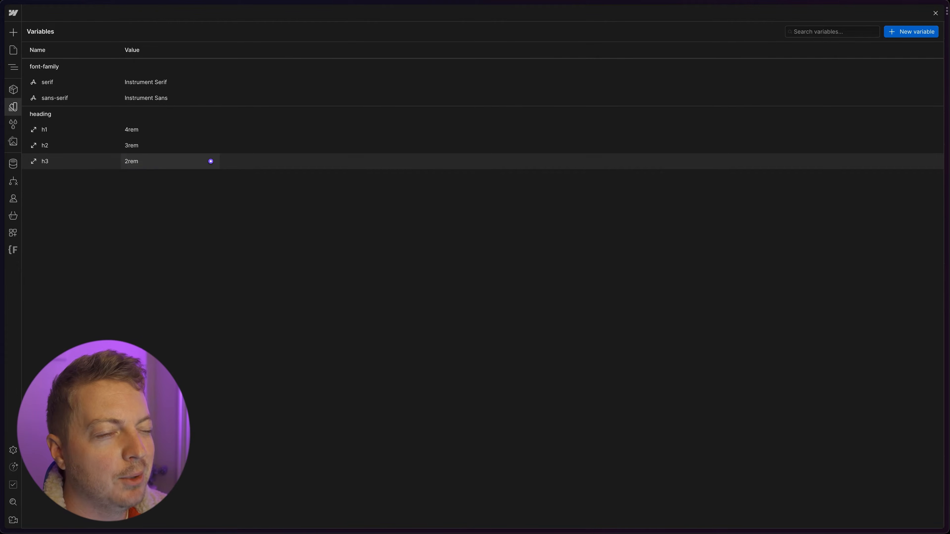
{"action": "key", "text": "Return"}
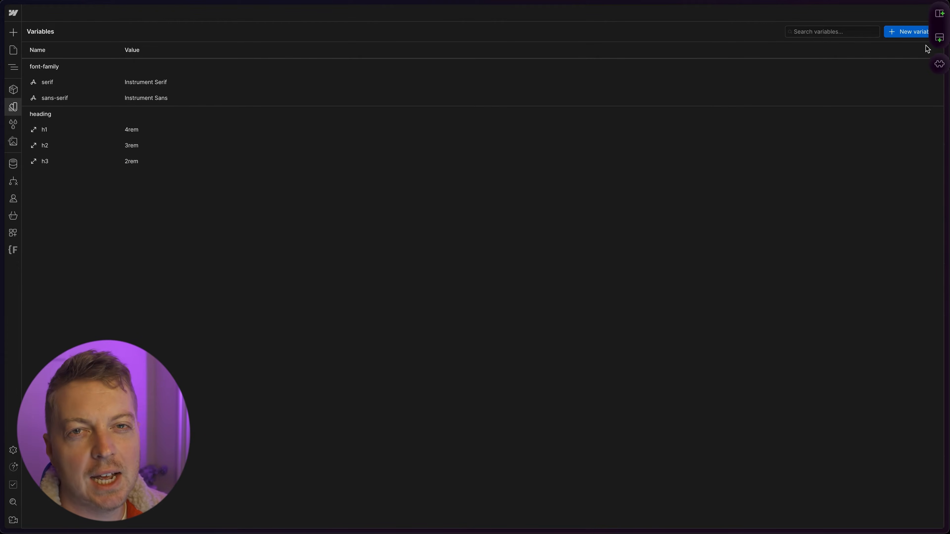
Create a size variable named heading/h4 with a value of 1.5rem and return to the page design.
{"action": "left_click", "coordinate": [913, 34]}
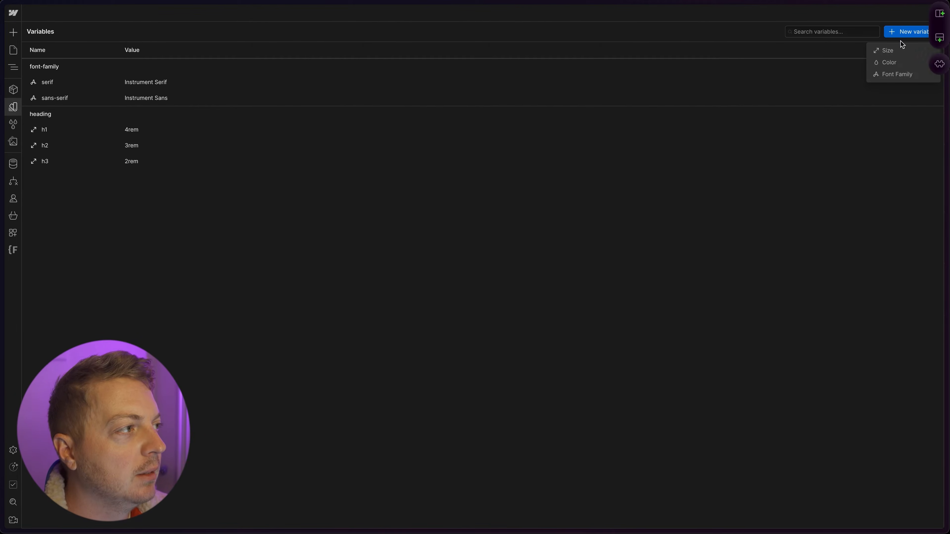
{"action": "left_click", "coordinate": [884, 50]}
{"action": "left_click", "coordinate": [62, 66]}
{"action": "type", "text": "heading"}
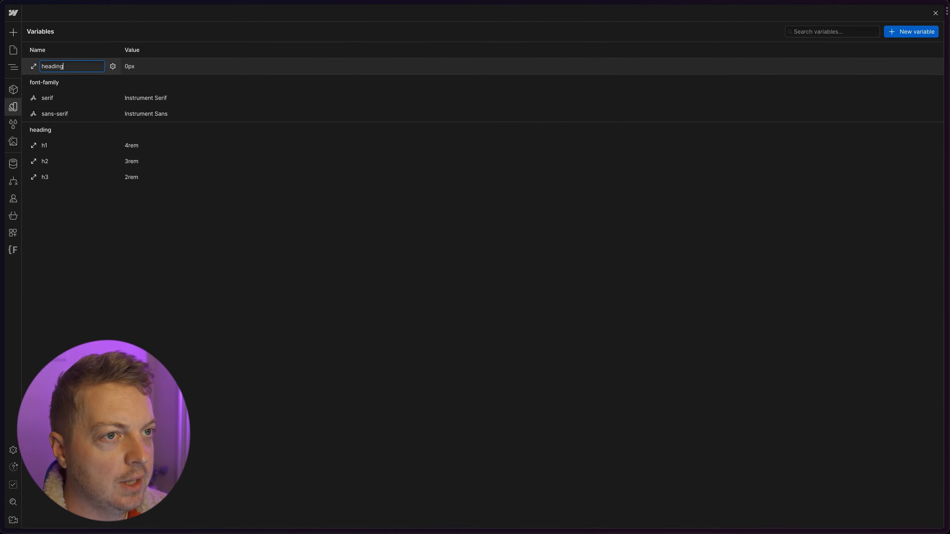
{"action": "type", "text": "/h4"}
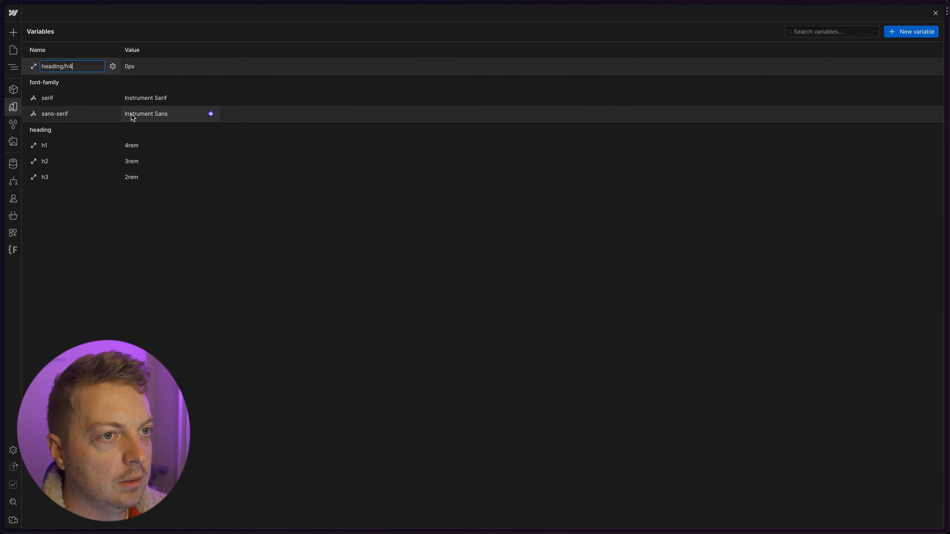
{"action": "key", "text": "Return"}
{"action": "left_click", "coordinate": [143, 177]}
{"action": "type", "text": "1"}
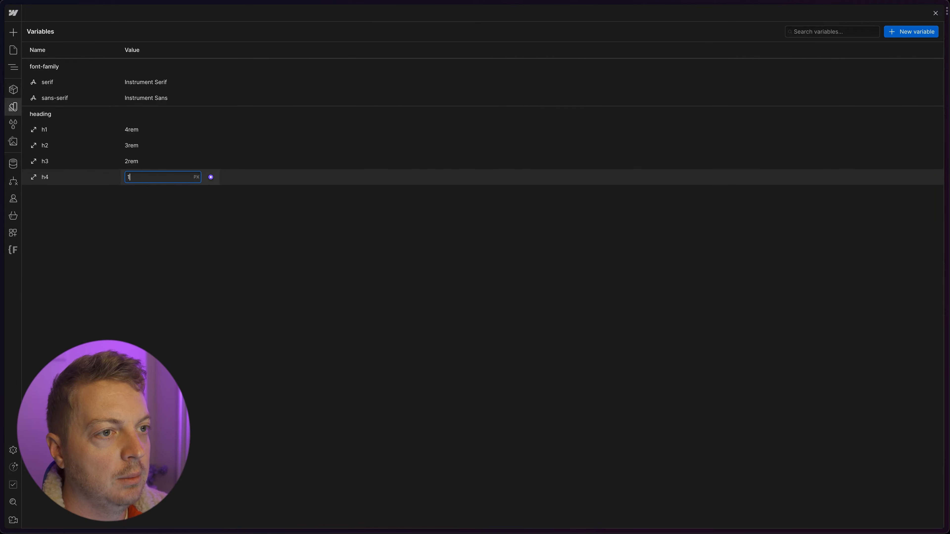
{"action": "type", "text": ".5rem"}
{"action": "key", "text": "Return"}
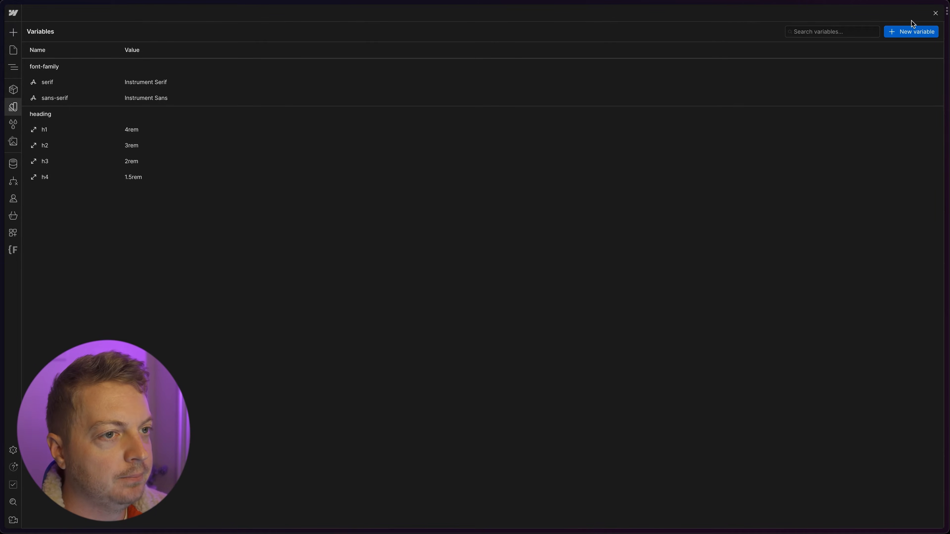
{"action": "left_click", "coordinate": [936, 13]}
Apply the h2 size variable to the font size of the All H2 Headings tag using the "Zephyr soars above the rest" heading.
{"action": "scroll", "coordinate": [513, 281], "scroll_direction": "down", "scroll_amount": 2}
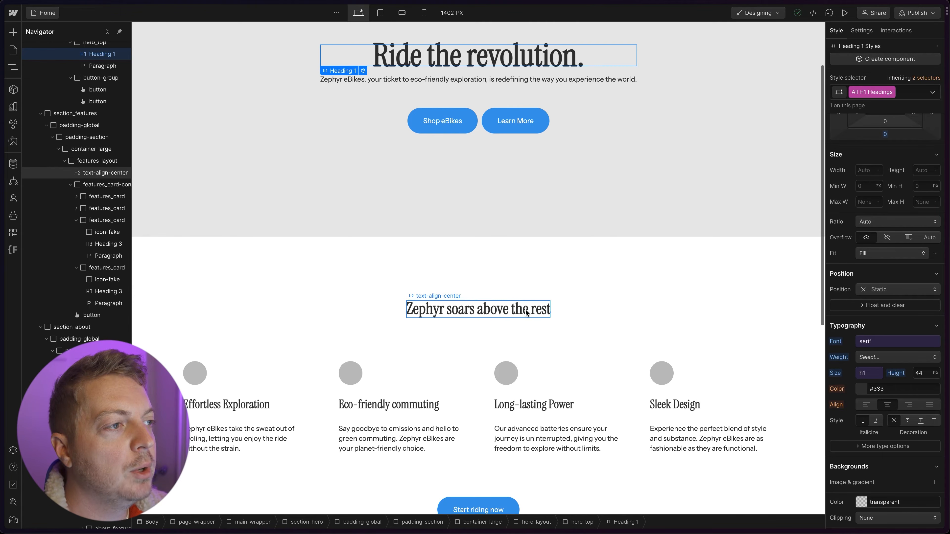
{"action": "left_click", "coordinate": [518, 306]}
{"action": "left_click", "coordinate": [926, 77]}
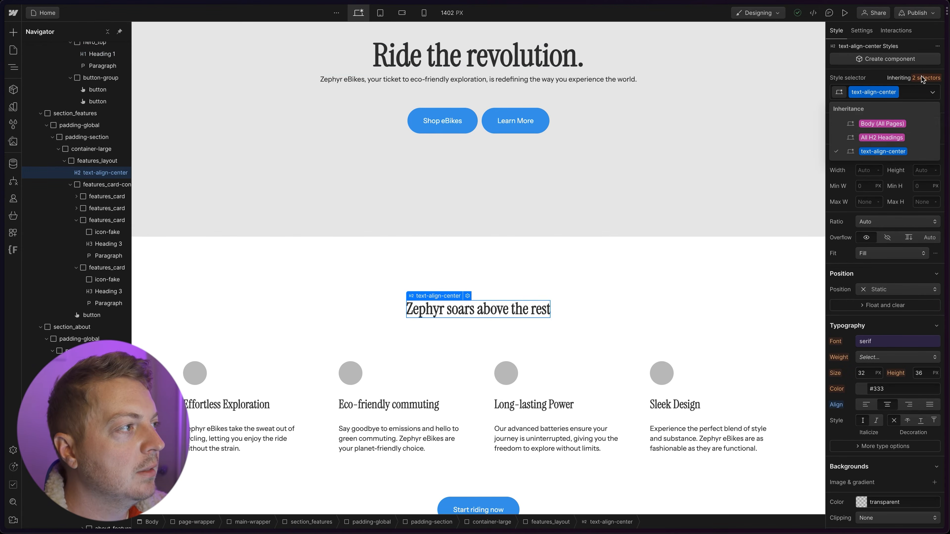
{"action": "left_click", "coordinate": [905, 137]}
{"action": "left_click", "coordinate": [860, 373]}
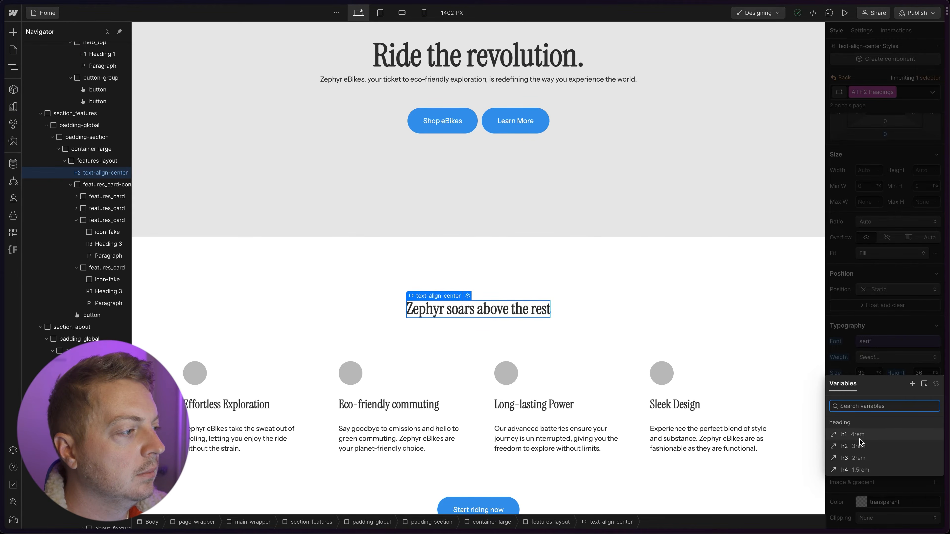
{"action": "left_click", "coordinate": [861, 449]}
Apply the h3 size variable to the font size of the All H3 Headings tag using the "Sleek Design" heading.
{"action": "left_click", "coordinate": [675, 404]}
{"action": "left_click", "coordinate": [927, 78]}
{"action": "left_click", "coordinate": [860, 148]}
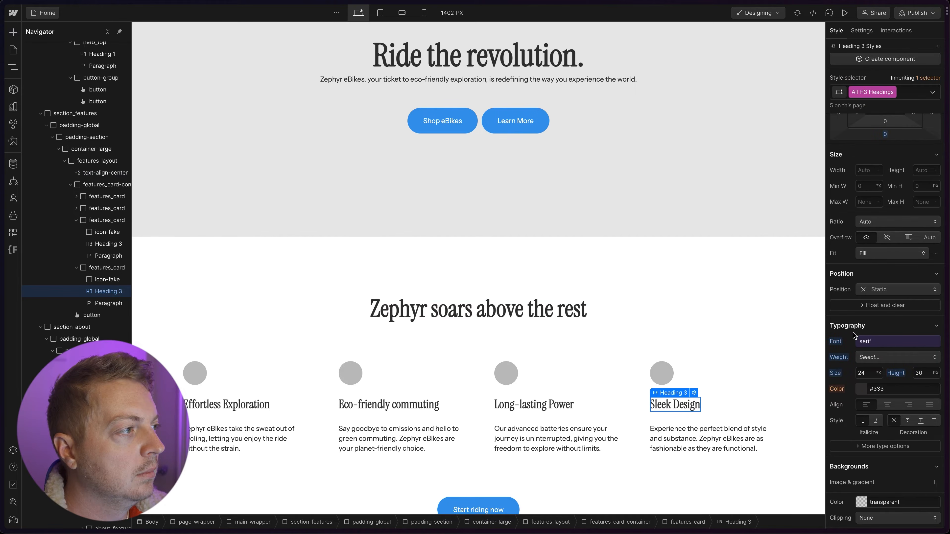
{"action": "left_click", "coordinate": [860, 373]}
{"action": "left_click", "coordinate": [854, 458]}
Apply the h4 size variable to the font size of the All H4 Headings tag using the "Innovative Technology" heading.
{"action": "scroll", "coordinate": [374, 374], "scroll_direction": "down", "scroll_amount": 10}
{"action": "left_click", "coordinate": [239, 382]}
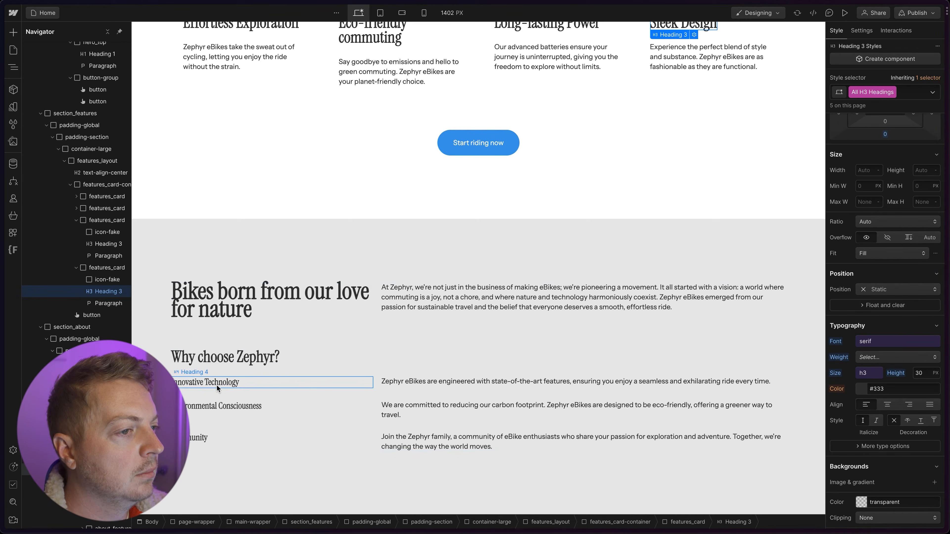
{"action": "left_click", "coordinate": [847, 95]}
{"action": "left_click", "coordinate": [860, 148]}
{"action": "left_click", "coordinate": [862, 444]}
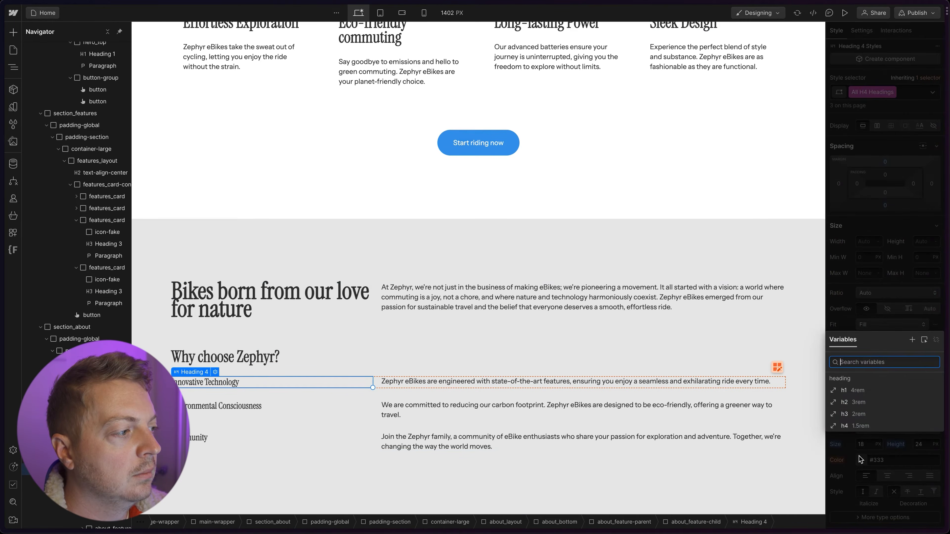
{"action": "left_click", "coordinate": [857, 426]}
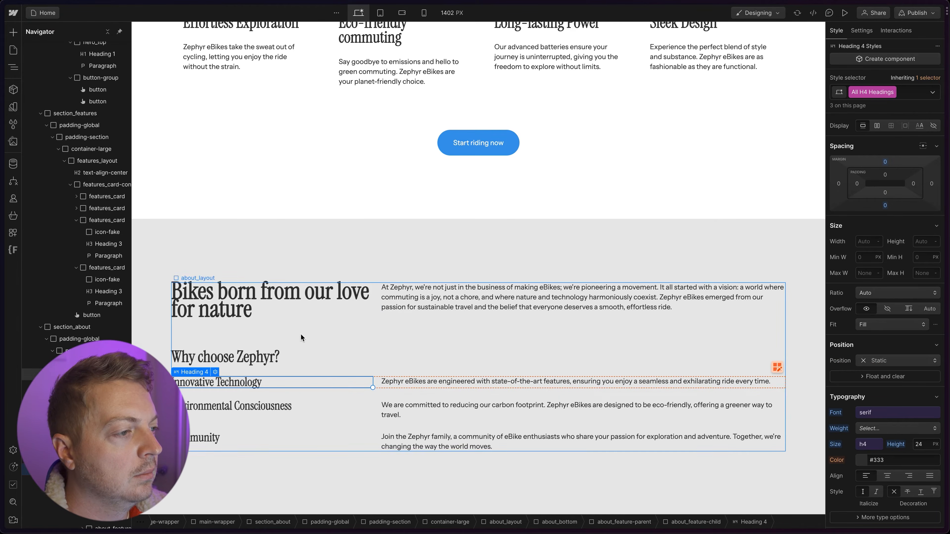
{"action": "mouse_move", "coordinate": [14, 518]}
{"action": "scroll", "coordinate": [266, 232], "scroll_direction": "up", "scroll_amount": 2}
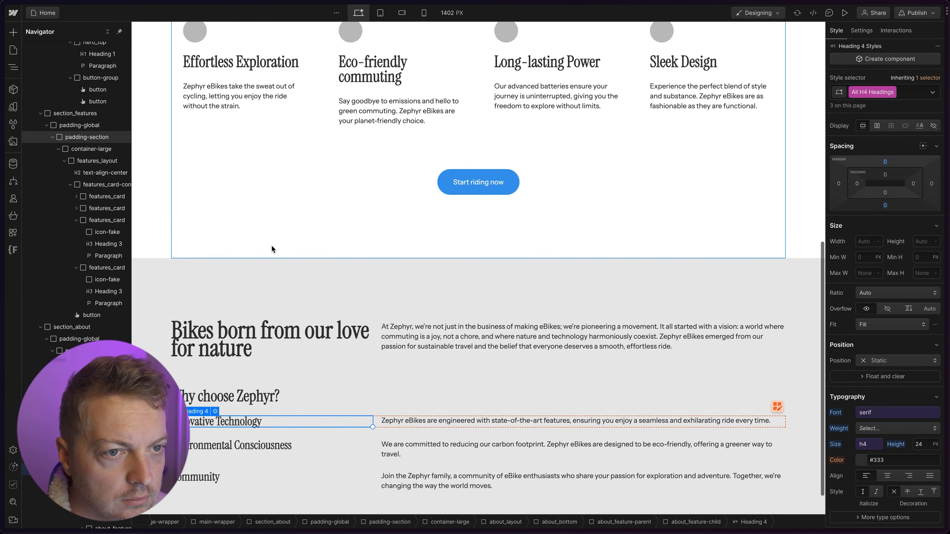
{"action": "scroll", "coordinate": [271, 245], "scroll_direction": "up", "scroll_amount": 3}
{"action": "scroll", "coordinate": [278, 235], "scroll_direction": "up", "scroll_amount": 5}
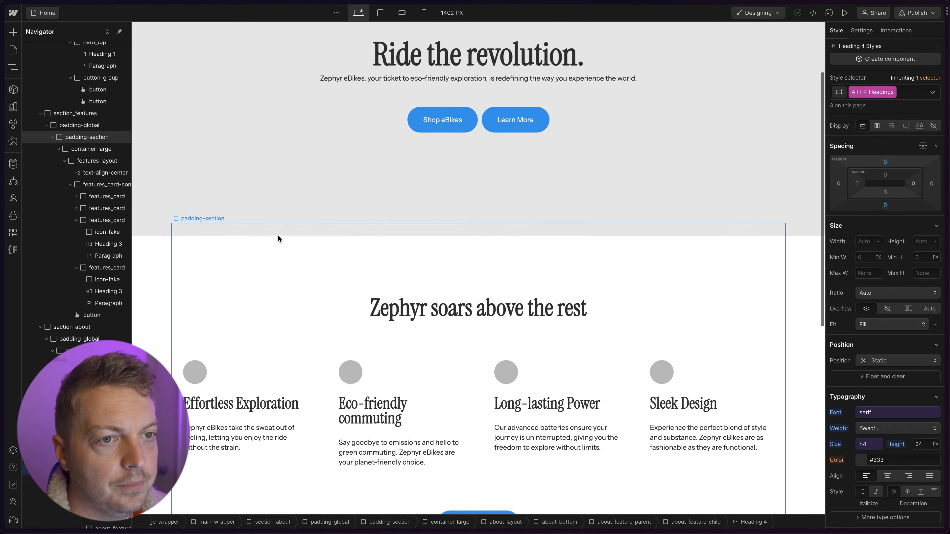
{"action": "scroll", "coordinate": [278, 234], "scroll_direction": "down", "scroll_amount": 5}
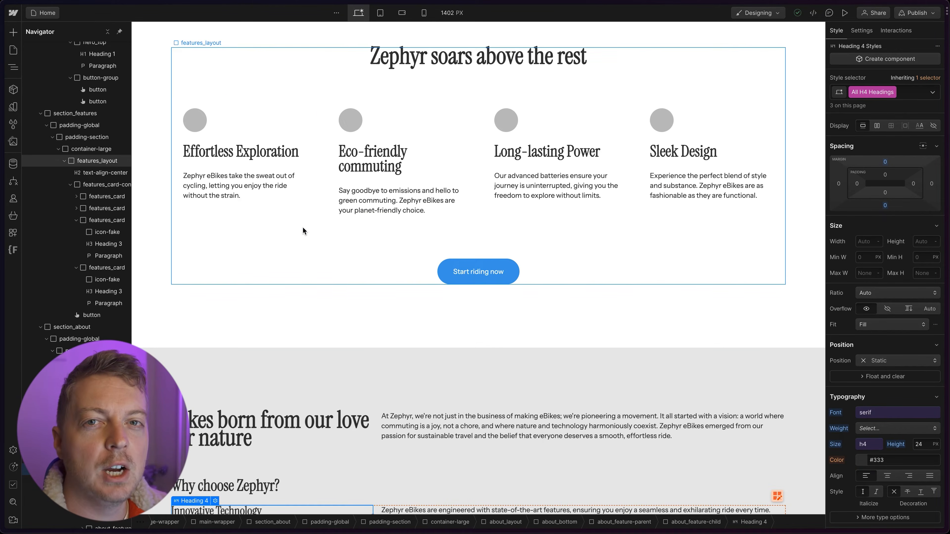
Create a size variable named size/base with a value of 1rem.
{"action": "left_click", "coordinate": [356, 203]}
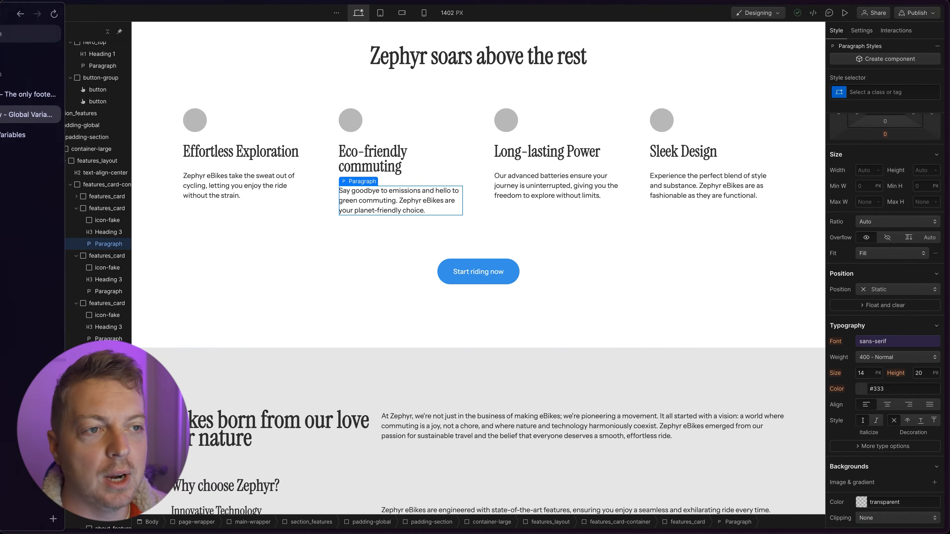
{"action": "left_click", "coordinate": [13, 106]}
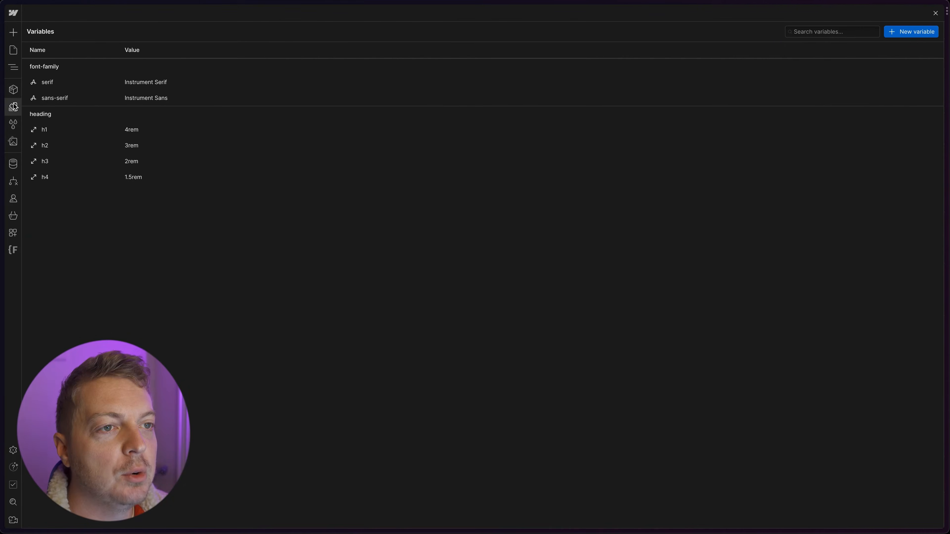
{"action": "left_click", "coordinate": [905, 32]}
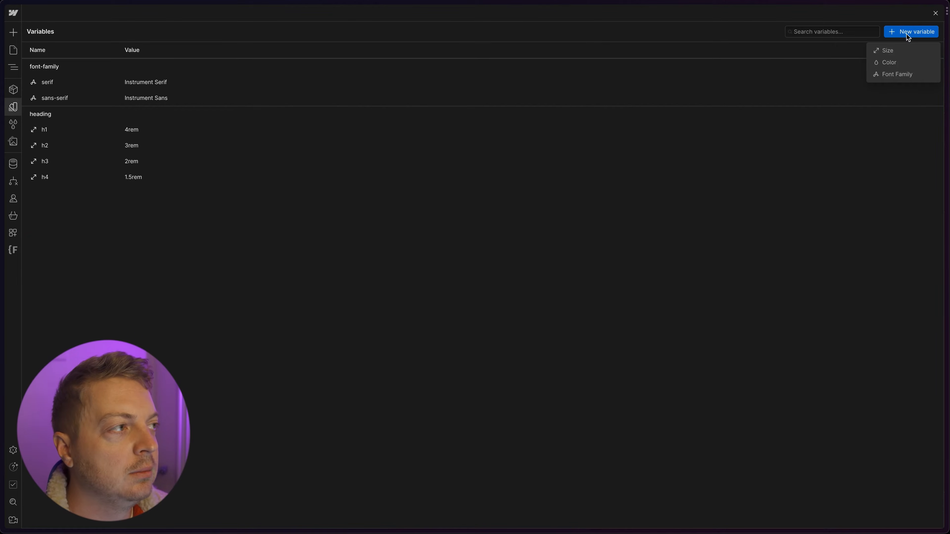
{"action": "left_click", "coordinate": [906, 48]}
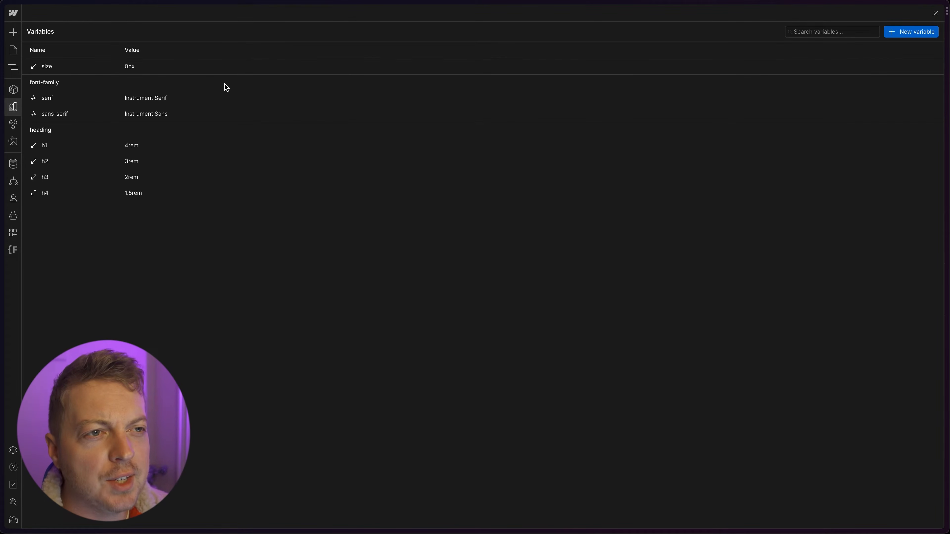
{"action": "left_click", "coordinate": [62, 64]}
{"action": "key", "text": "Right"}
{"action": "type", "text": "/"}
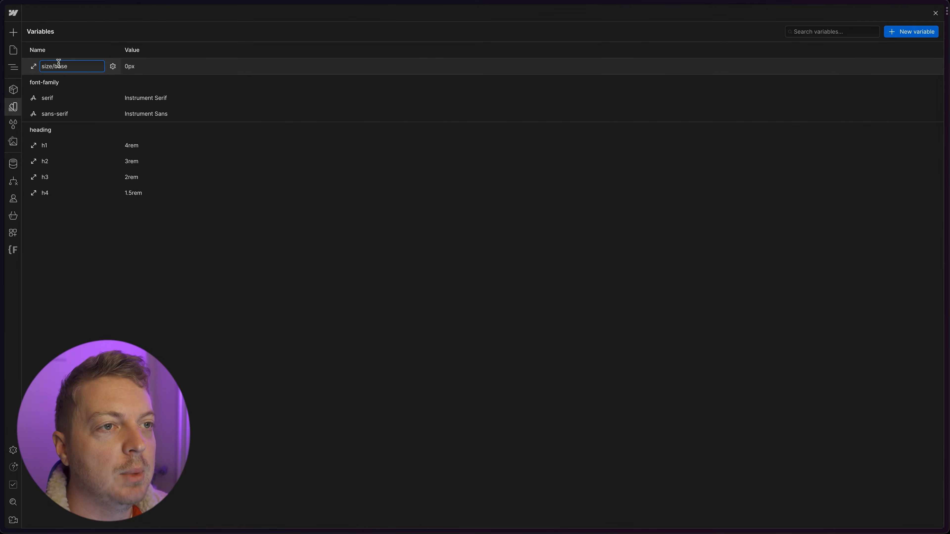
{"action": "key", "text": "Return"}
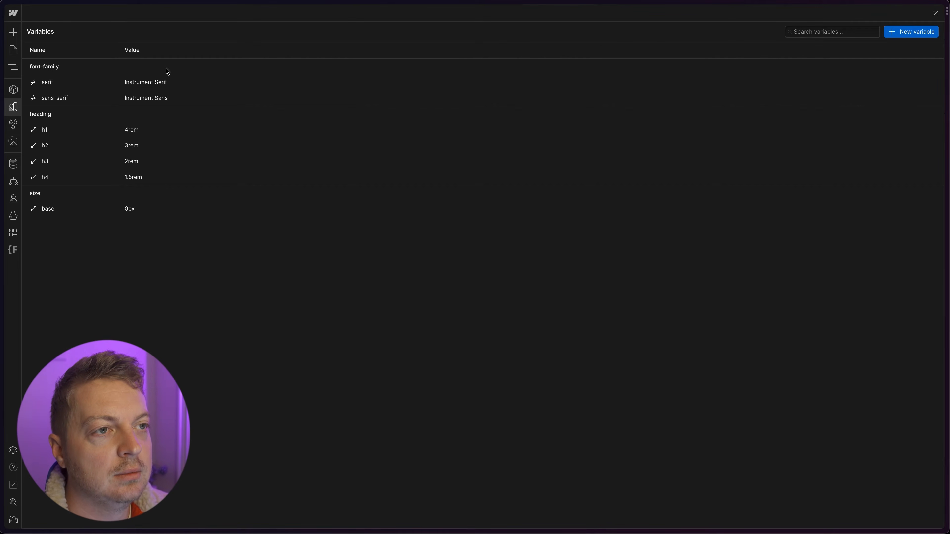
{"action": "left_click", "coordinate": [135, 207]}
{"action": "type", "text": "1rem"}
{"action": "key", "text": "Return"}
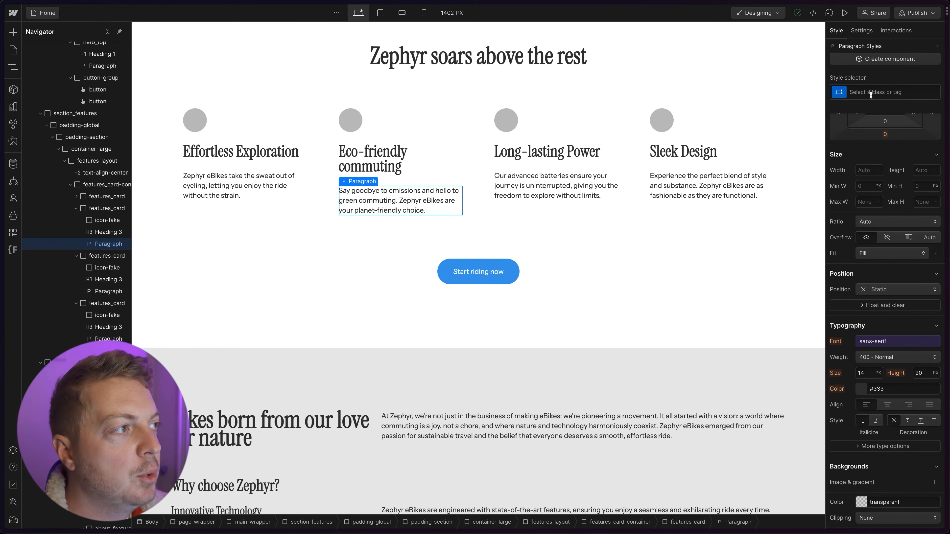
Apply the base size variable to the font size of the Body (All Pages) tag inherited by the "Sleek Design" heading.
{"action": "left_click", "coordinate": [840, 98]}
{"action": "key", "text": "Escape"}
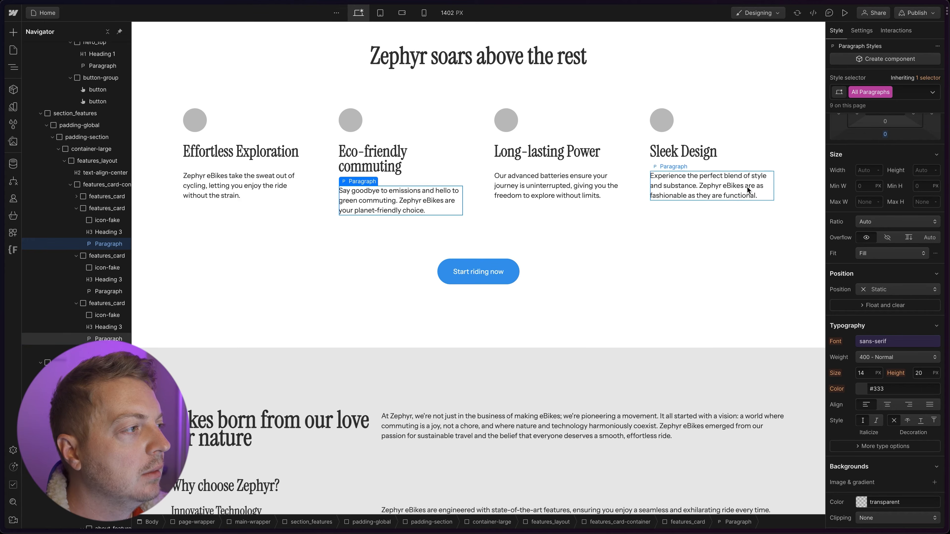
{"action": "left_click", "coordinate": [683, 152]}
{"action": "left_click", "coordinate": [849, 94]}
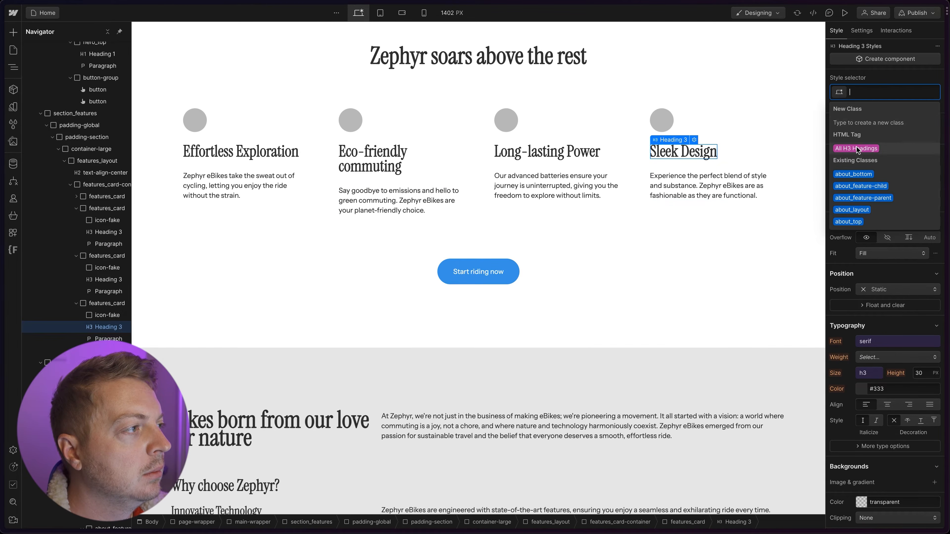
{"action": "left_click", "coordinate": [857, 132]}
{"action": "mouse_move", "coordinate": [925, 78]}
{"action": "left_click", "coordinate": [882, 123]}
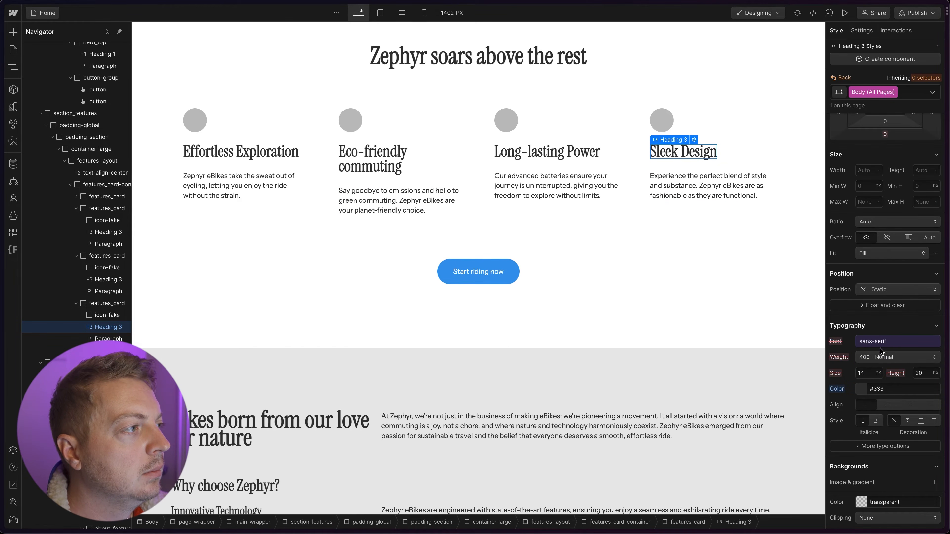
{"action": "left_click", "coordinate": [858, 372]}
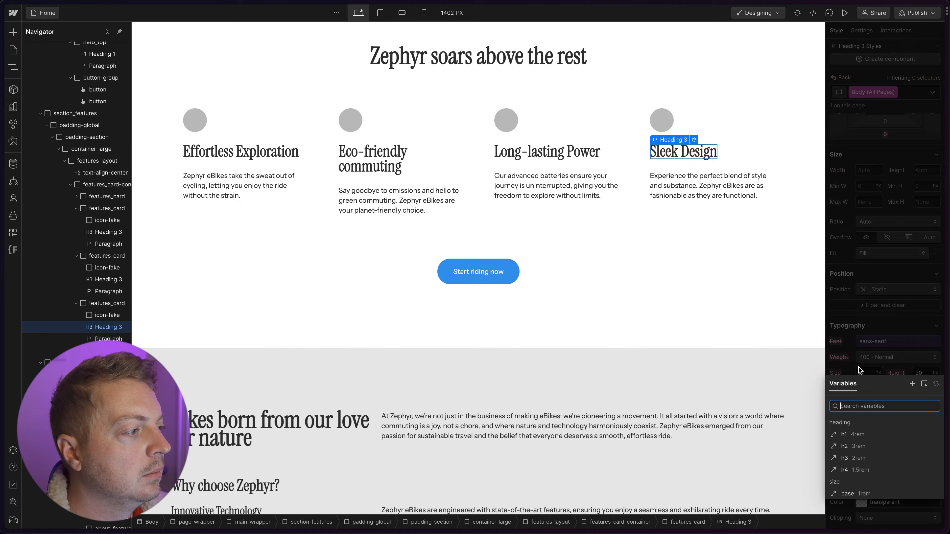
{"action": "left_click", "coordinate": [860, 494]}
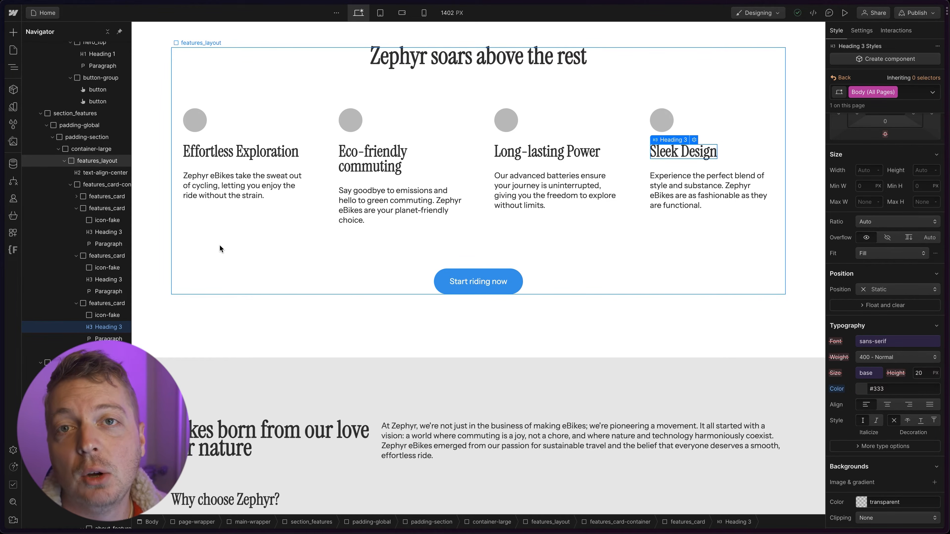
Preview the page at the tablet, mobile landscape and mobile portrait breakpoints and return to the desktop view.
{"action": "scroll", "coordinate": [219, 244], "scroll_direction": "up", "scroll_amount": 8}
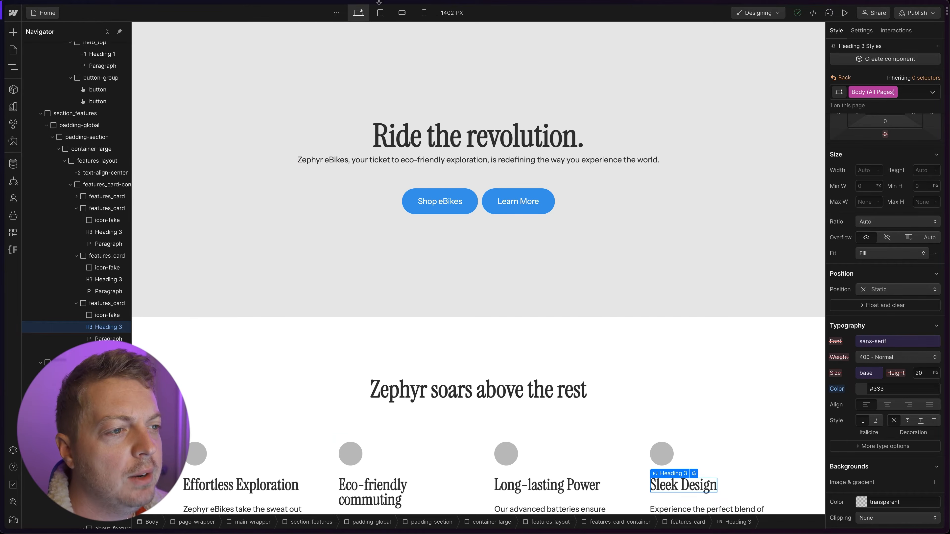
{"action": "left_click", "coordinate": [380, 12]}
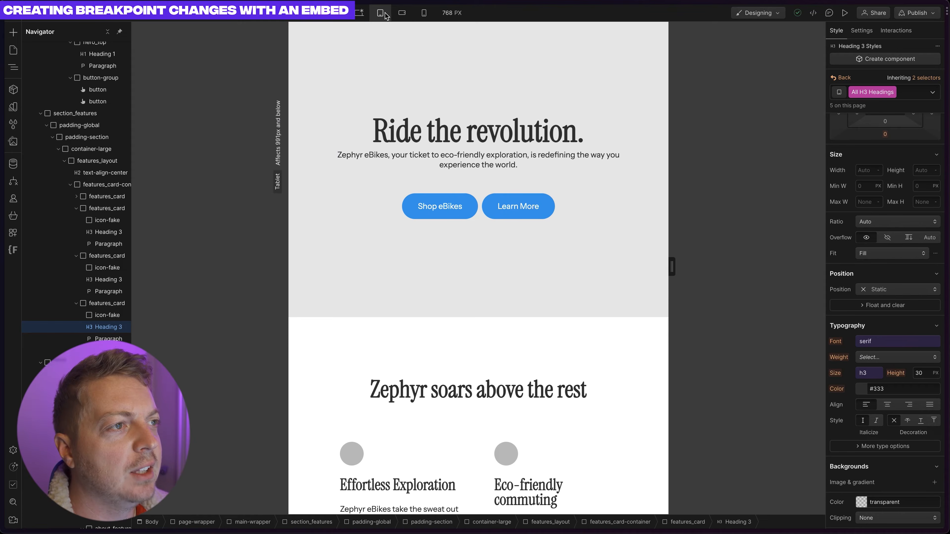
{"action": "left_click", "coordinate": [400, 13]}
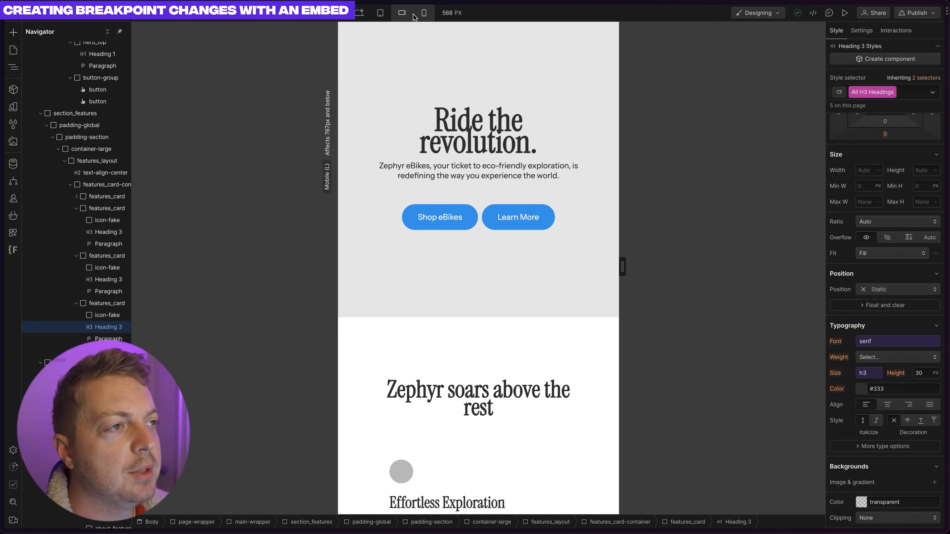
{"action": "left_click", "coordinate": [424, 12]}
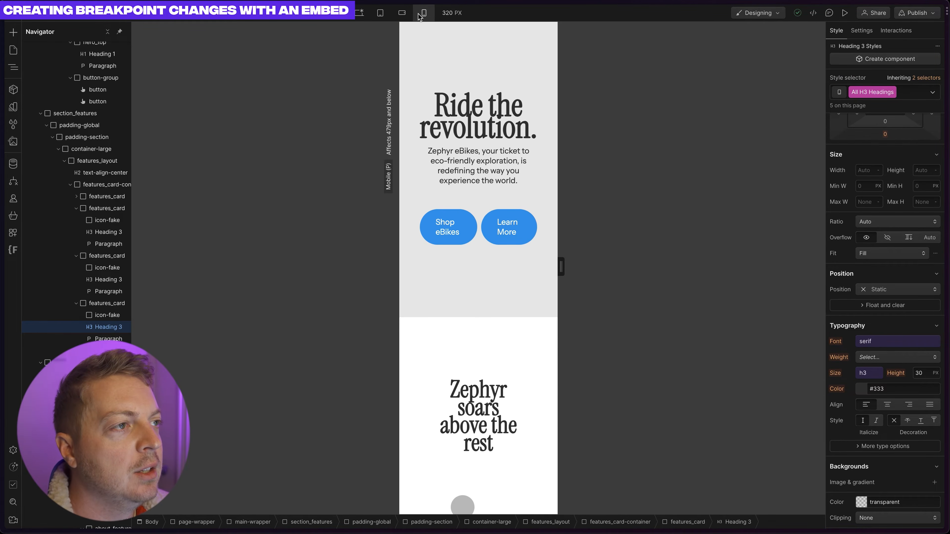
{"action": "left_click", "coordinate": [360, 18]}
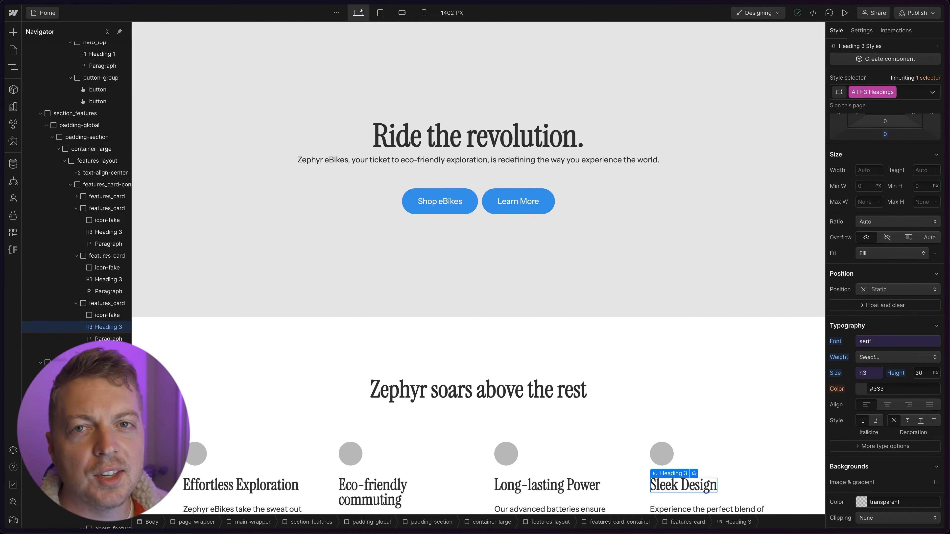
Create a size variable named heading-tablet/h1 in the site variables.
{"action": "scroll", "coordinate": [99, 138], "scroll_direction": "up", "scroll_amount": 3}
{"action": "double_click", "coordinate": [82, 71]}
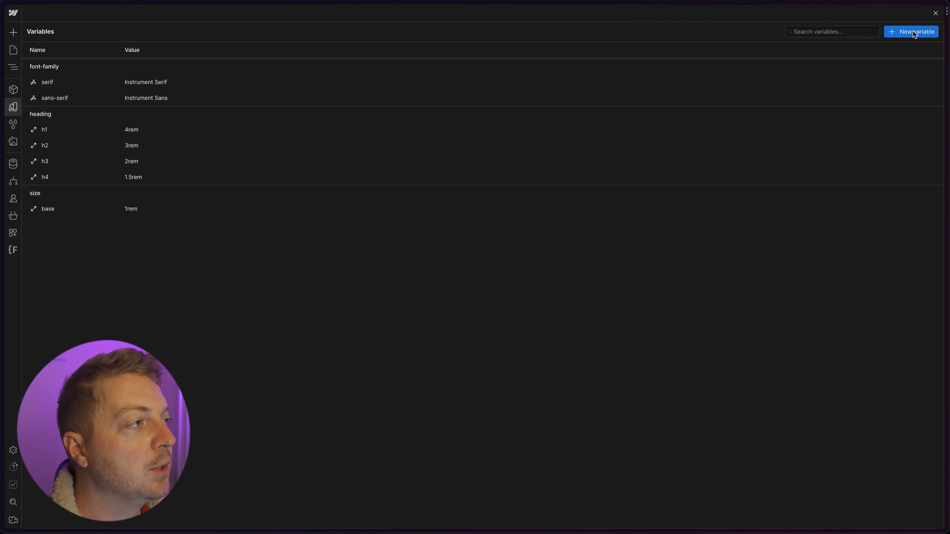
{"action": "left_click", "coordinate": [914, 33]}
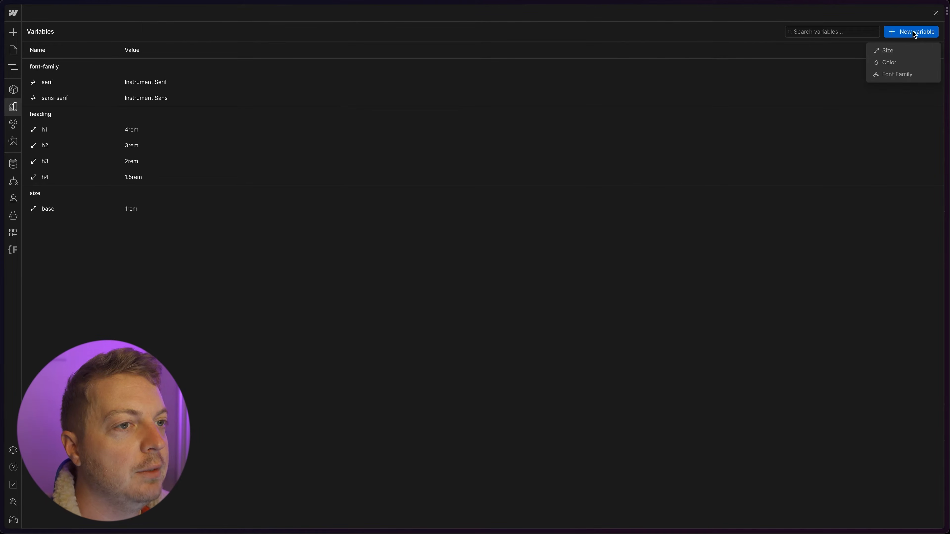
{"action": "left_click", "coordinate": [877, 52]}
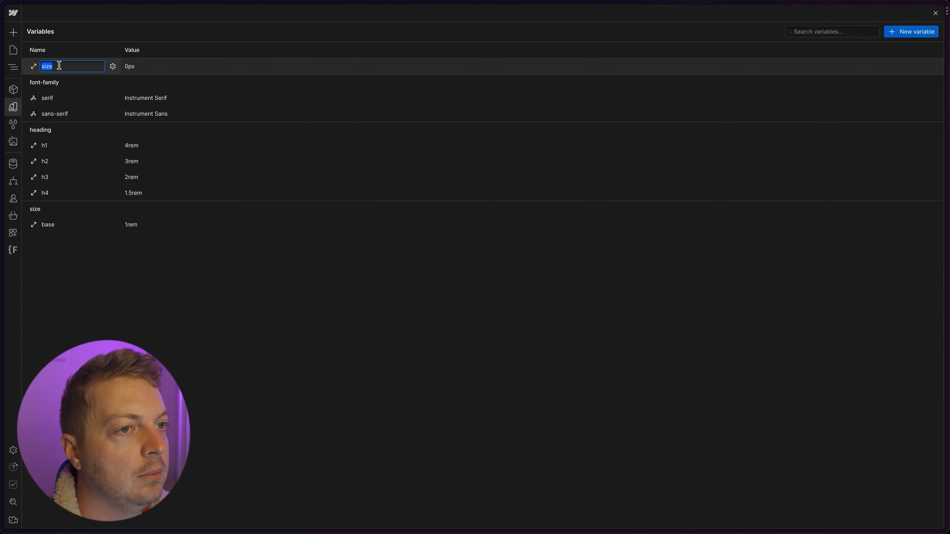
{"action": "type", "text": "heading-tablet/h1"}
{"action": "key", "text": "Return"}
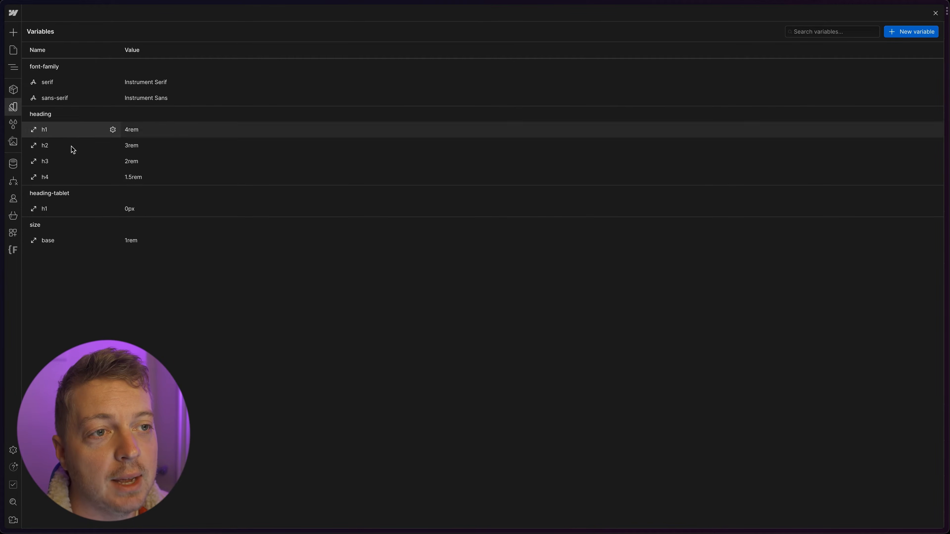
Create another size variable named heading-landscape.
{"action": "left_click", "coordinate": [905, 32]}
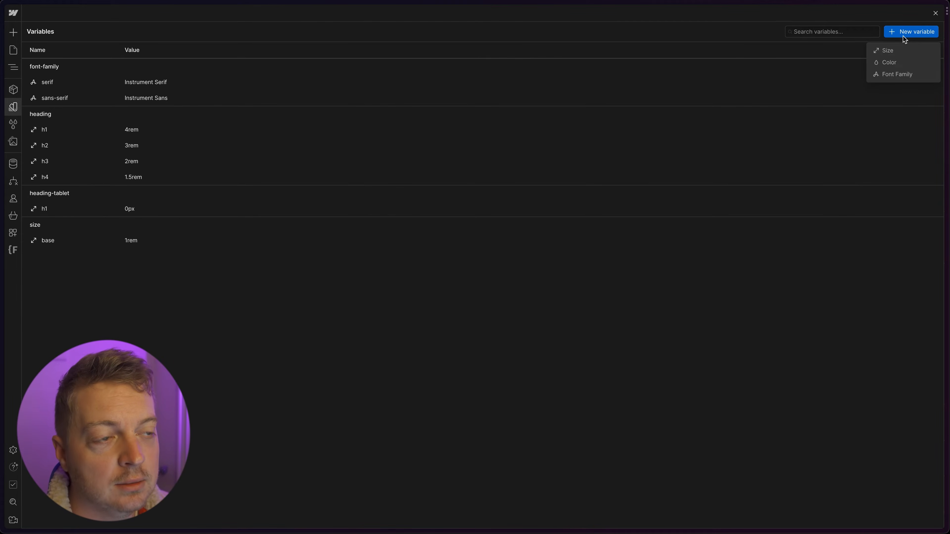
{"action": "left_click", "coordinate": [892, 48]}
{"action": "left_click", "coordinate": [68, 66]}
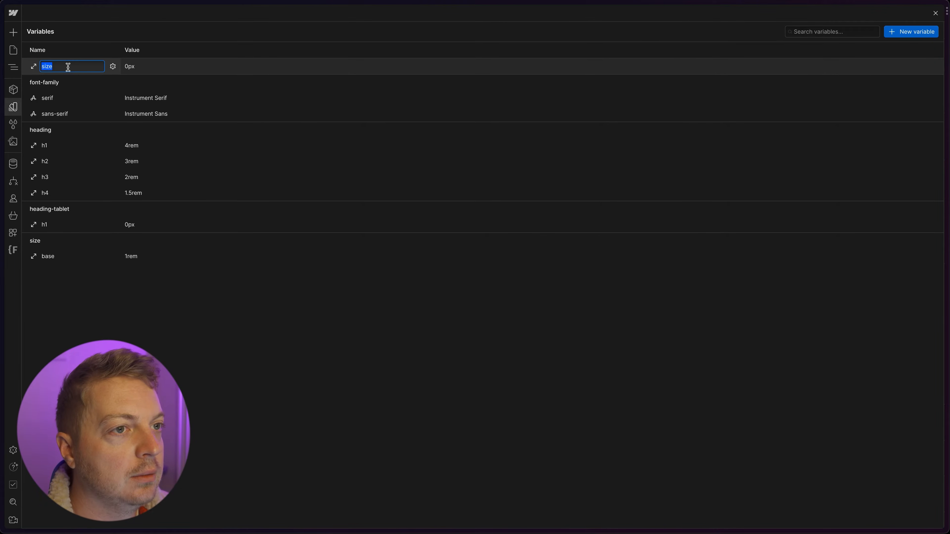
{"action": "type", "text": "heading"}
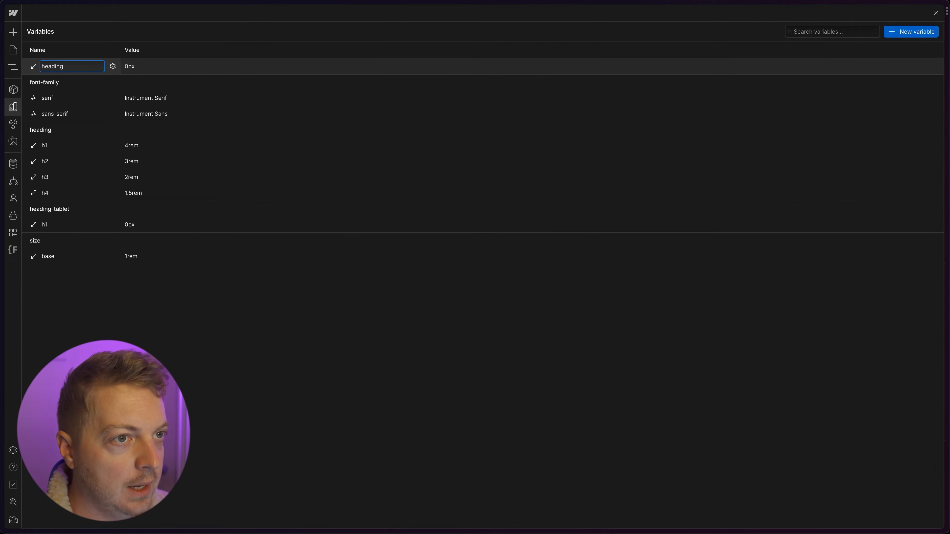
{"action": "type", "text": "=landscape"}
{"action": "key", "text": "Return"}
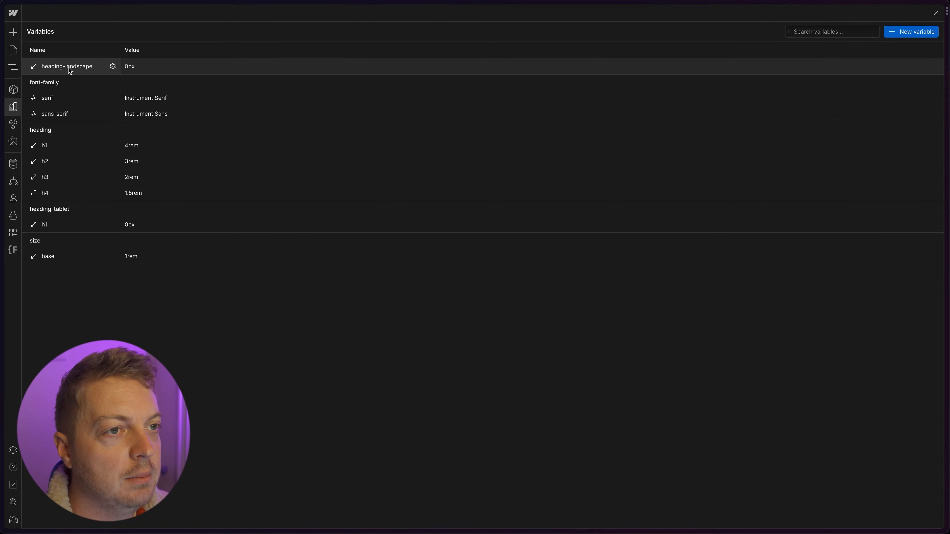
Rename the heading-landscape size variable as heading-landscape/h1.
{"action": "left_click", "coordinate": [95, 66]}
{"action": "left_click", "coordinate": [94, 66]}
{"action": "type", "text": "/h1"}
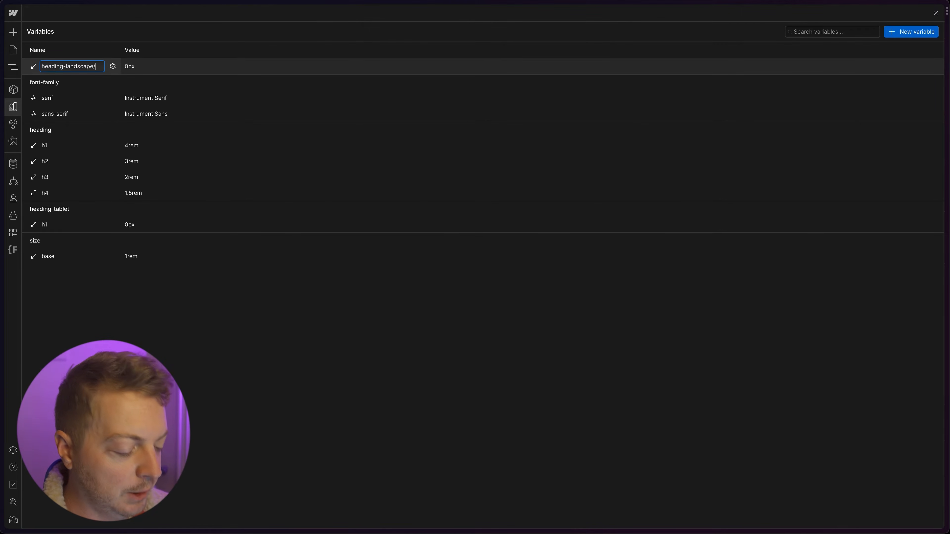
{"action": "key", "text": "Return"}
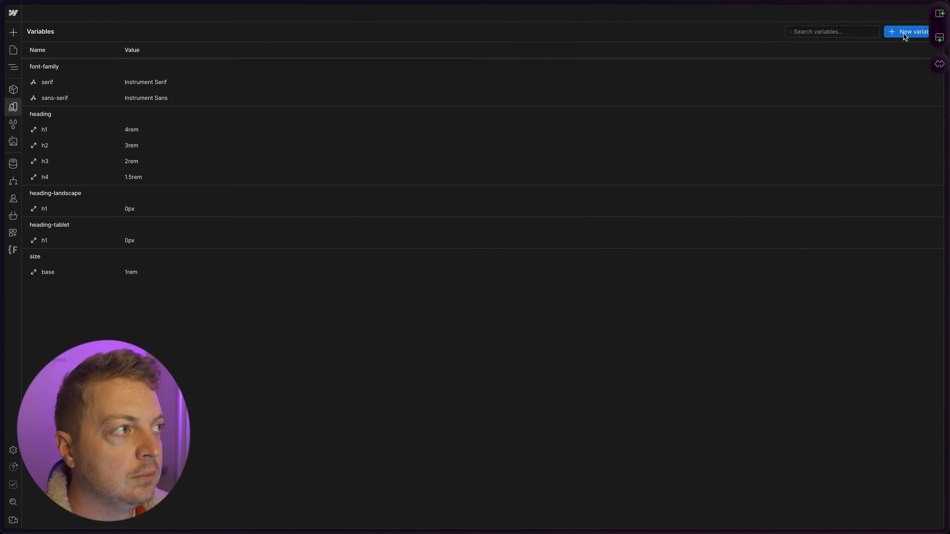
Create a size variable named heading-portrait/h1 in the site variables.
{"action": "left_click", "coordinate": [895, 31]}
{"action": "left_click", "coordinate": [892, 50]}
{"action": "left_click", "coordinate": [64, 68]}
{"action": "type", "text": "heading-portrait"}
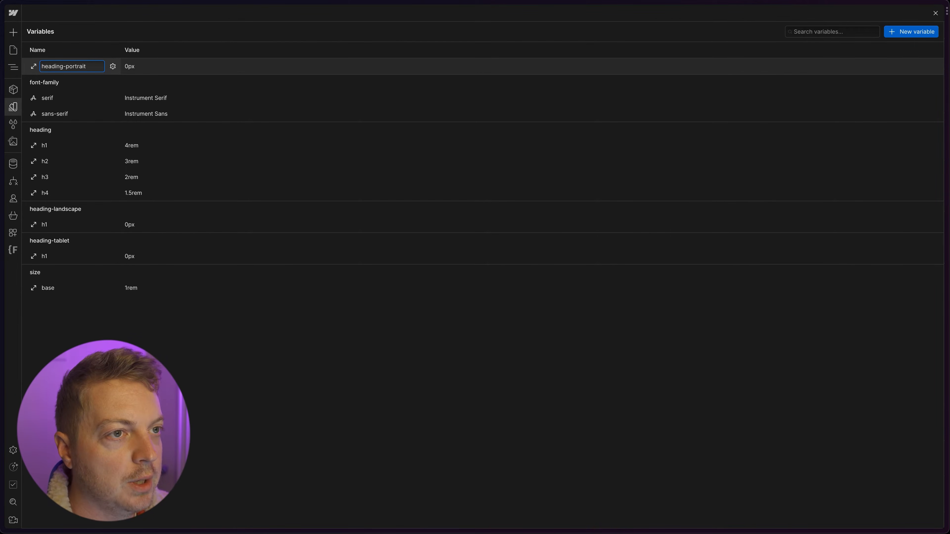
{"action": "type", "text": "-/h1"}
{"action": "key", "text": "Return"}
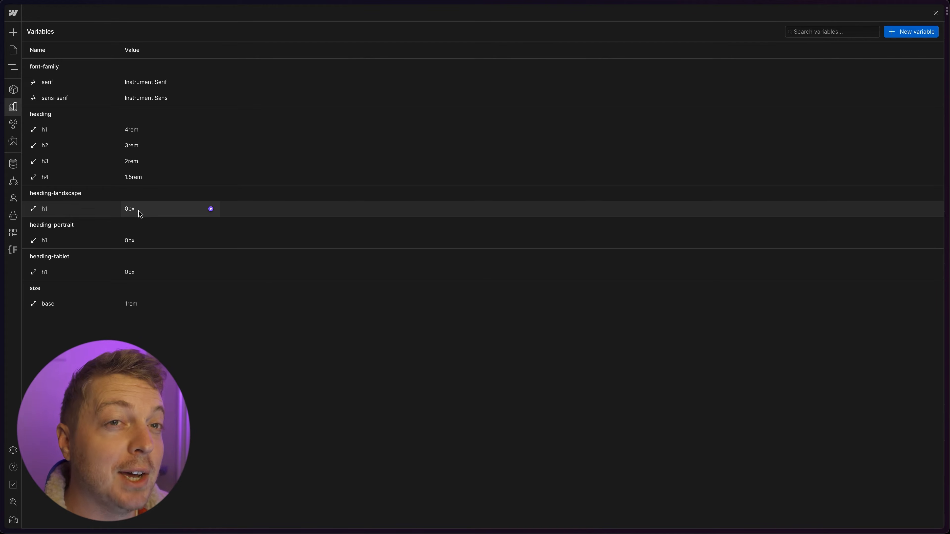
Set the h1 variable in the heading-tablet group to 3.5rem.
{"action": "left_click", "coordinate": [139, 212]}
{"action": "type", "text": "3.5"}
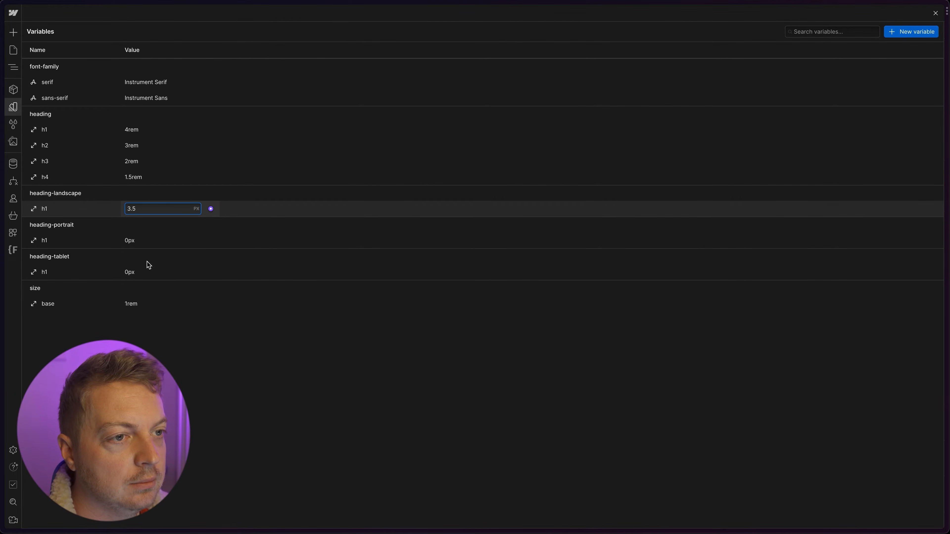
{"action": "left_click", "coordinate": [145, 271]}
{"action": "type", "text": "3.5rem"}
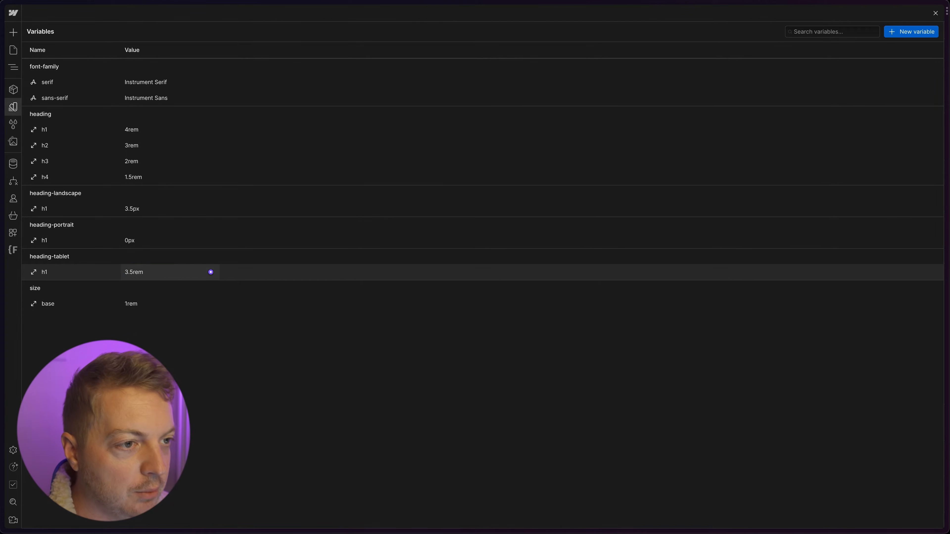
{"action": "key", "text": "Return"}
Set the h1 variable to 3rem in the heading-landscape group and to 2.5rem in the heading-portrait group.
{"action": "left_click", "coordinate": [144, 209]}
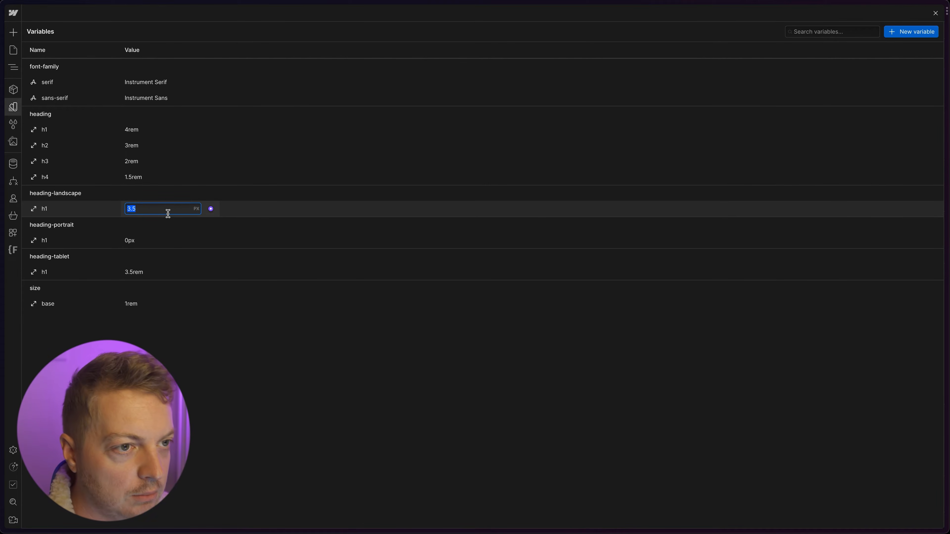
{"action": "type", "text": "3rem"}
{"action": "key", "text": "Return"}
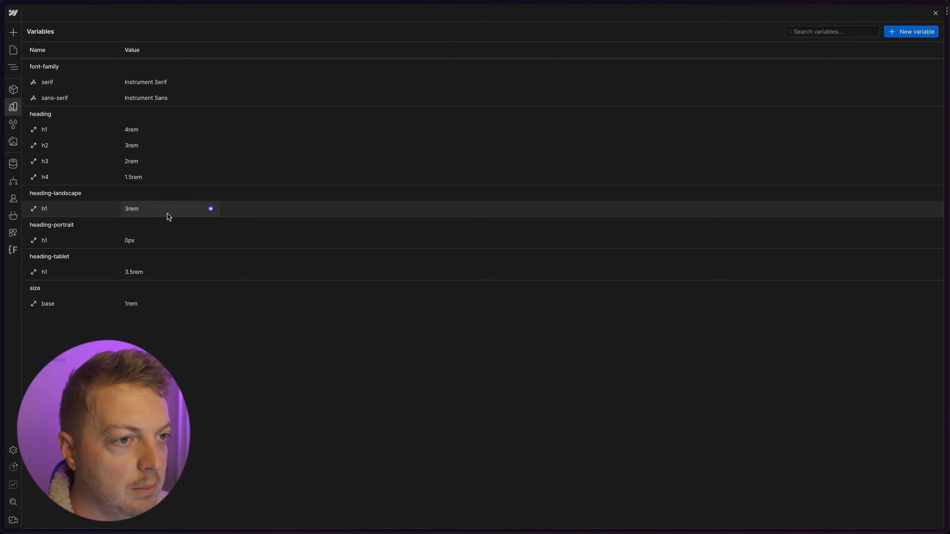
{"action": "left_click", "coordinate": [146, 240]}
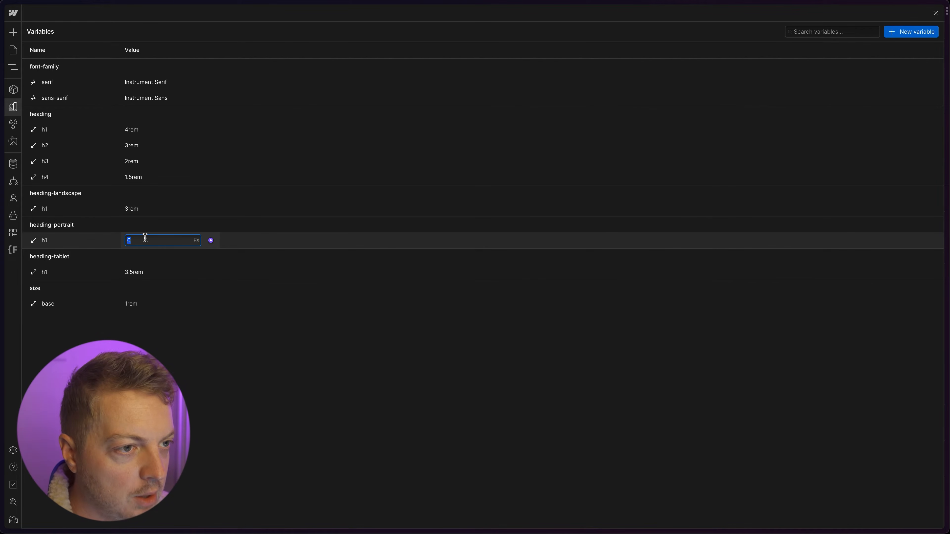
{"action": "type", "text": "2.5rem"}
{"action": "key", "text": "Return"}
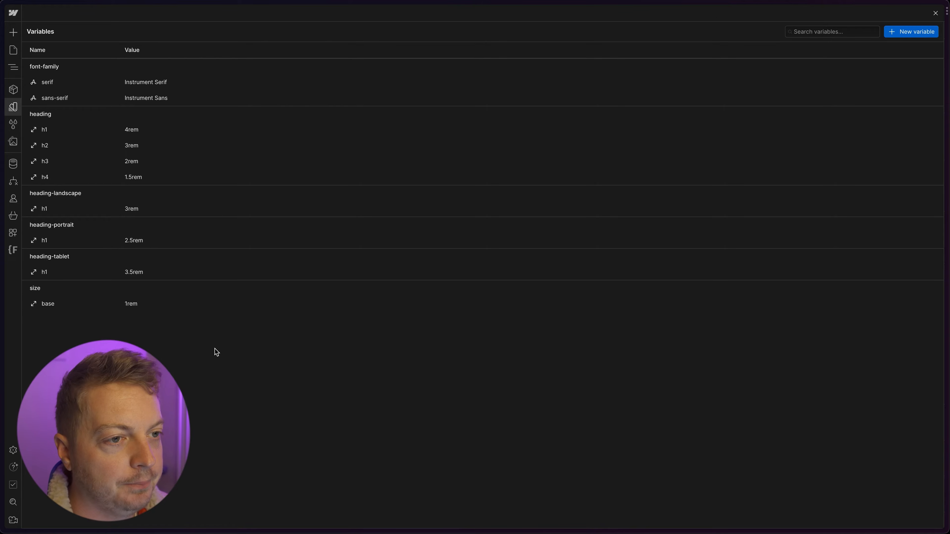
Create a size variable named heading-landscape/h2.
{"action": "left_click", "coordinate": [893, 33]}
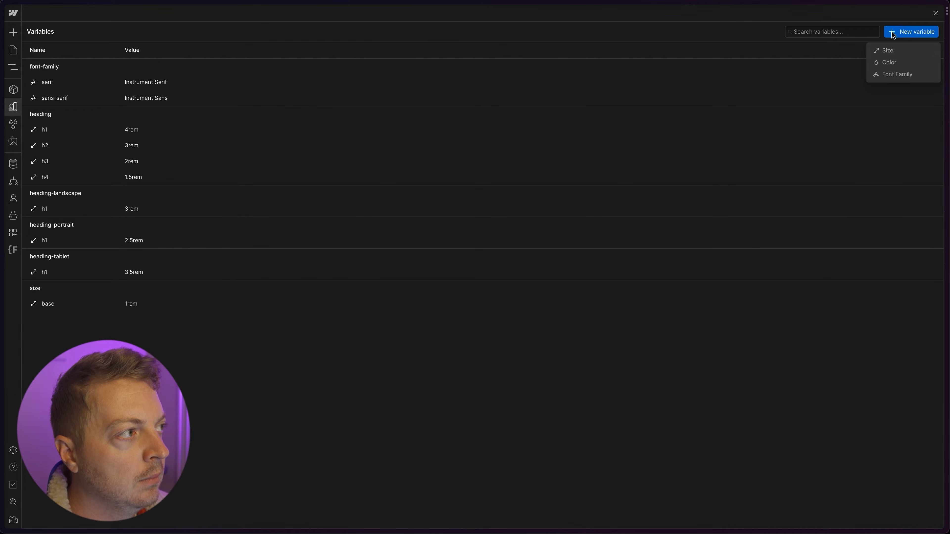
{"action": "left_click", "coordinate": [897, 50]}
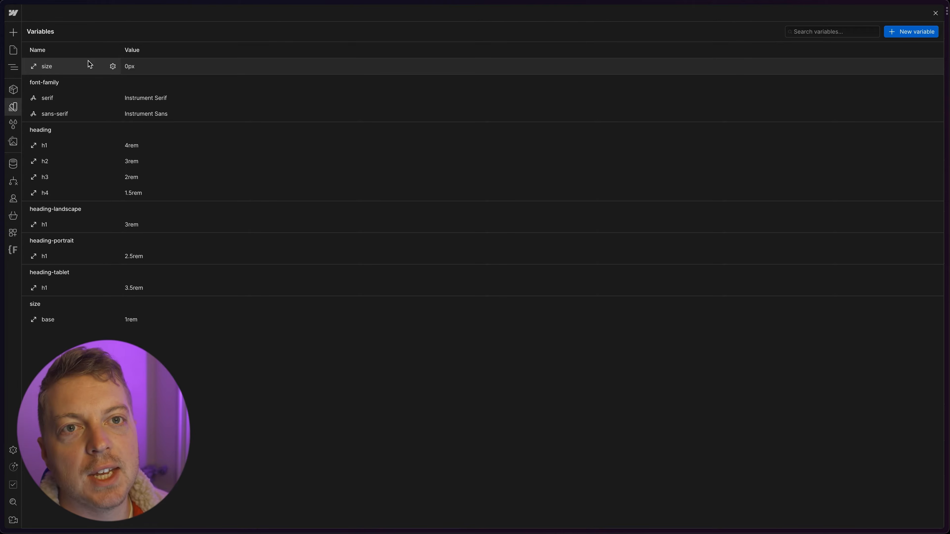
{"action": "double_click", "coordinate": [57, 67]}
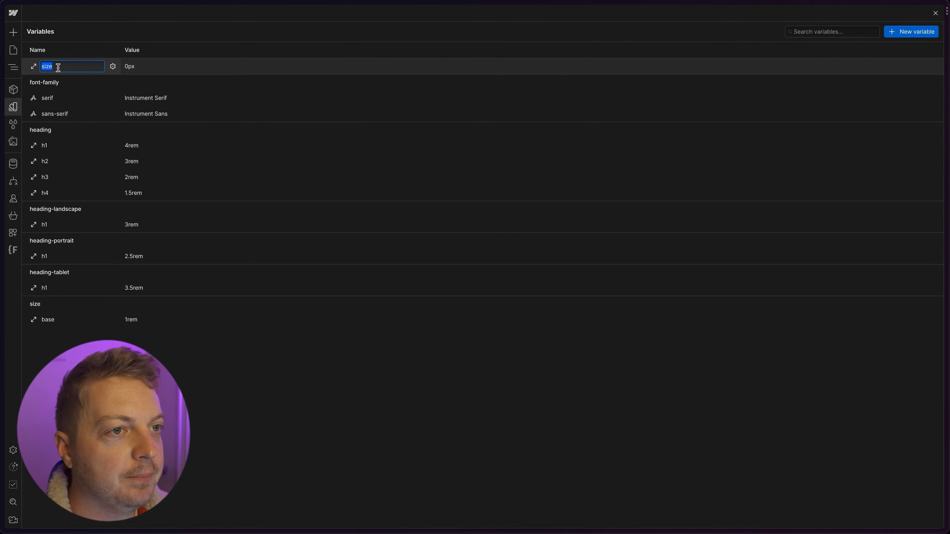
{"action": "type", "text": "heading-"}
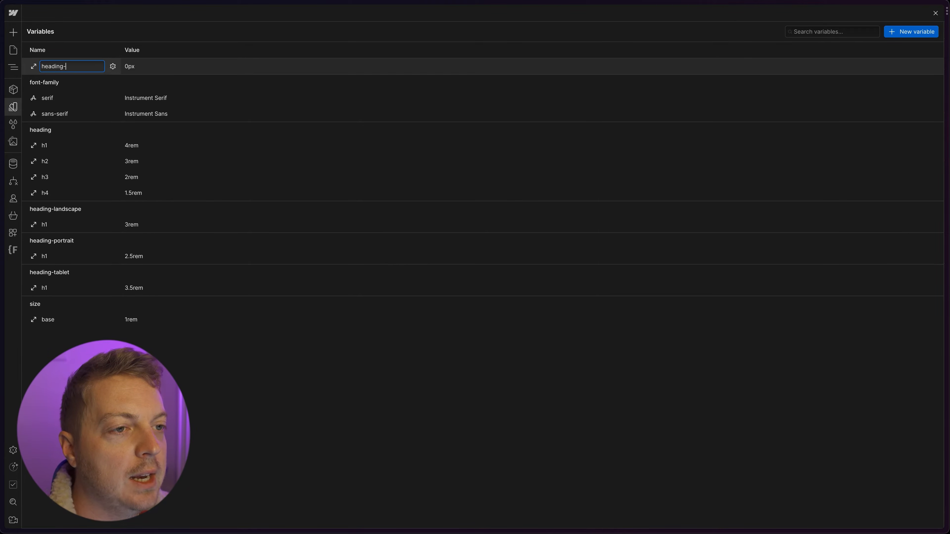
{"action": "type", "text": "landscape/h2"}
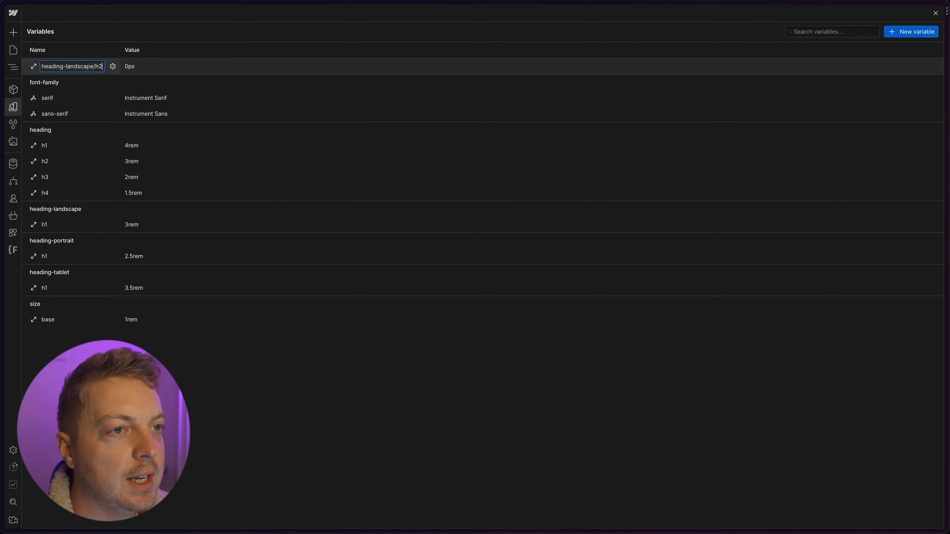
{"action": "key", "text": "Return"}
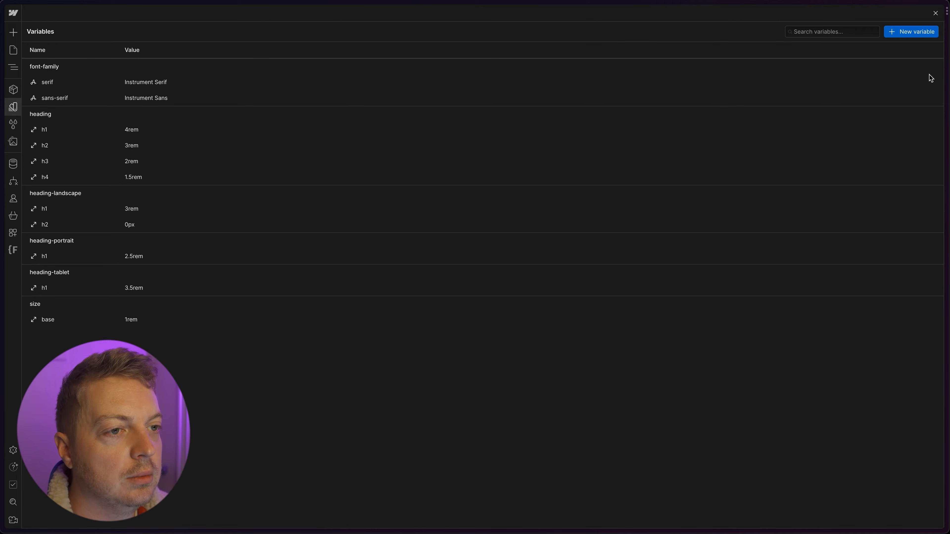
Create a size variable named heading-portrait/h2.
{"action": "left_click", "coordinate": [911, 32]}
{"action": "left_click", "coordinate": [897, 47]}
{"action": "left_click", "coordinate": [45, 66]}
{"action": "type", "text": "heading/"}
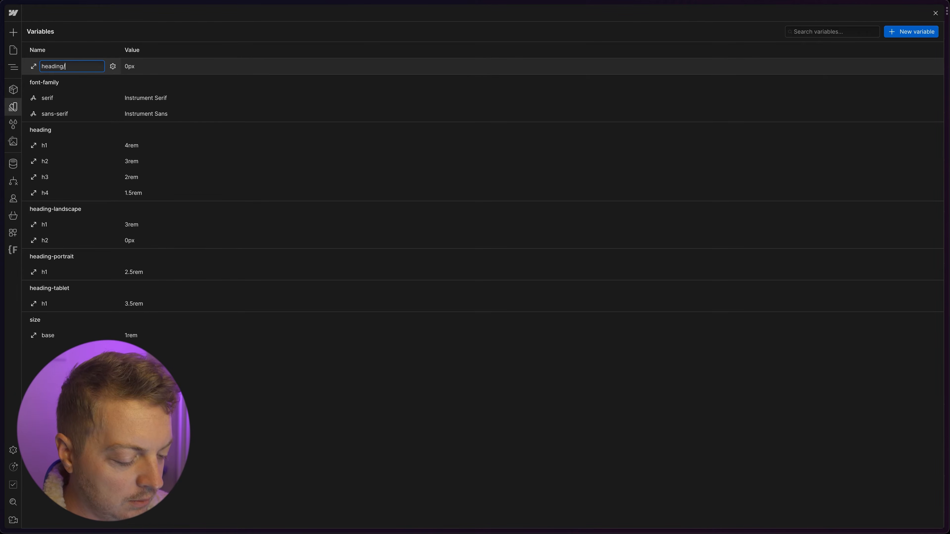
{"action": "key", "text": "BackSpace"}
{"action": "type", "text": "-"}
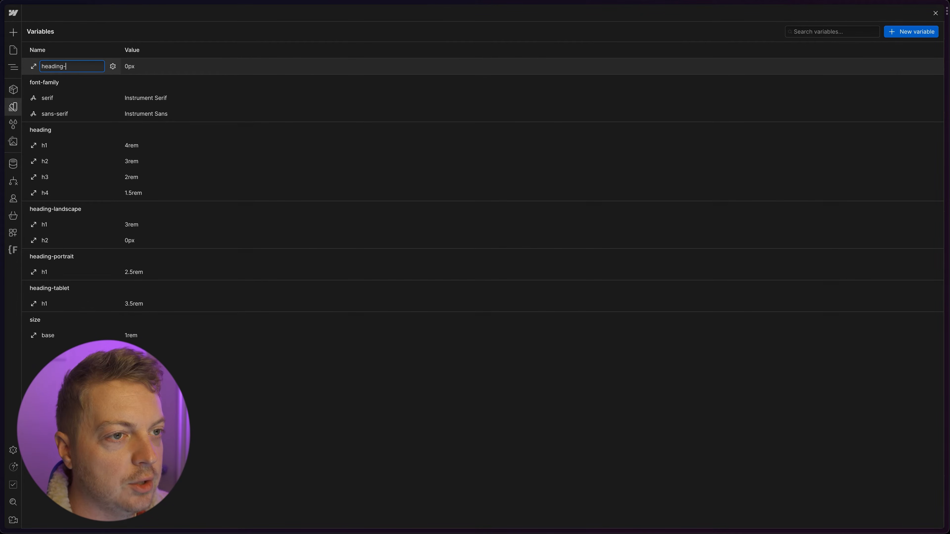
{"action": "type", "text": "portrait/"}
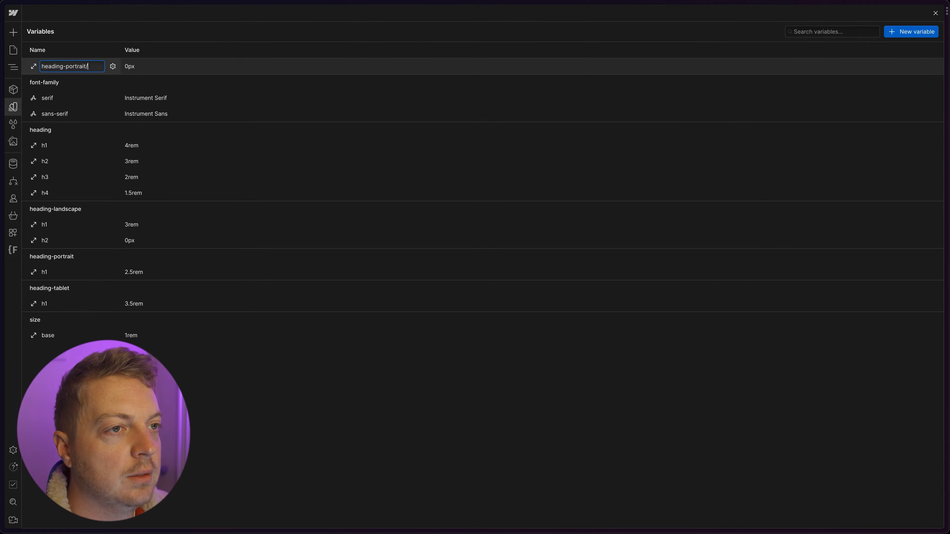
{"action": "type", "text": "h2"}
{"action": "key", "text": "Return"}
Create a size variable named heading-tablet/h2.
{"action": "left_click", "coordinate": [893, 38]}
{"action": "left_click", "coordinate": [891, 50]}
{"action": "left_click", "coordinate": [52, 65]}
{"action": "type", "text": "heading"}
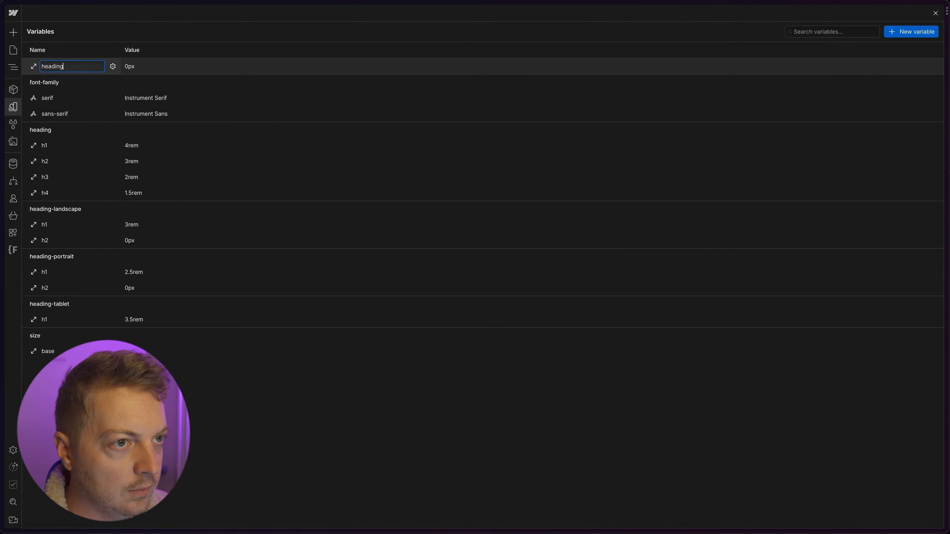
{"action": "type", "text": "-ta"}
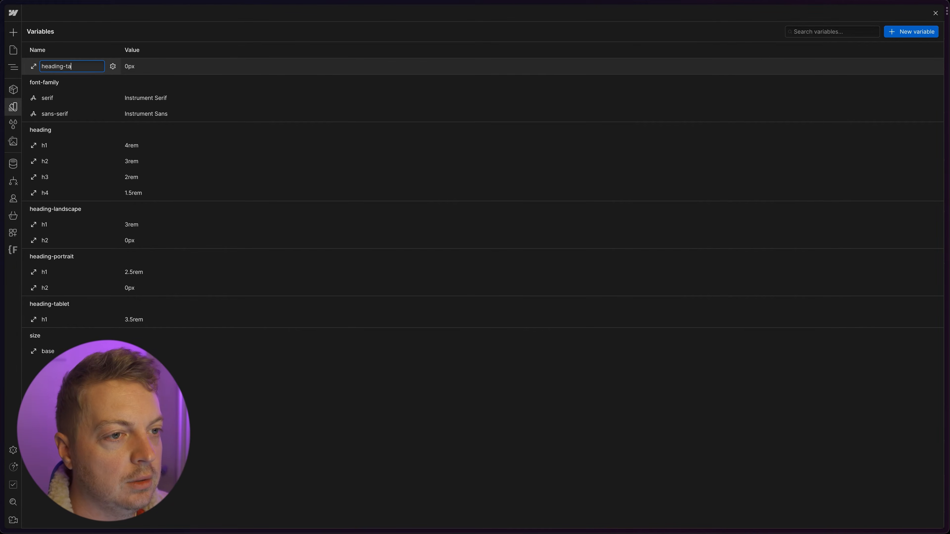
{"action": "type", "text": "blet/h2"}
{"action": "key", "text": "Return"}
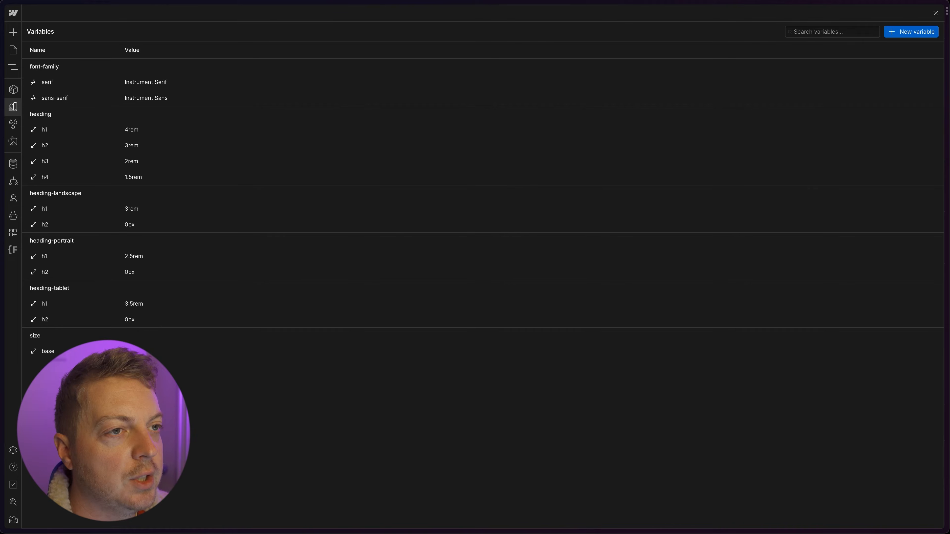
Set the h2 variable in the heading-tablet group to 2.5rem.
{"action": "left_click", "coordinate": [136, 320]}
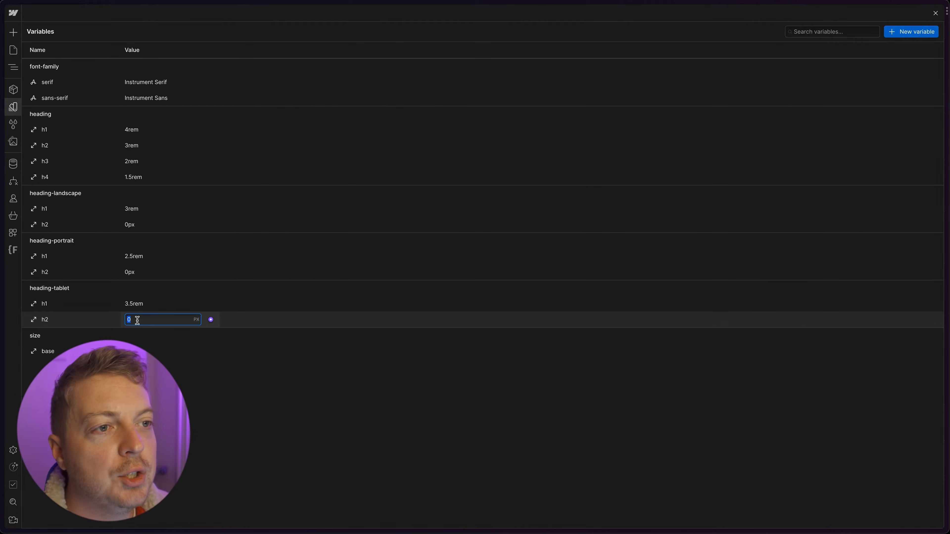
{"action": "type", "text": "2.5rem"}
{"action": "key", "text": "Return"}
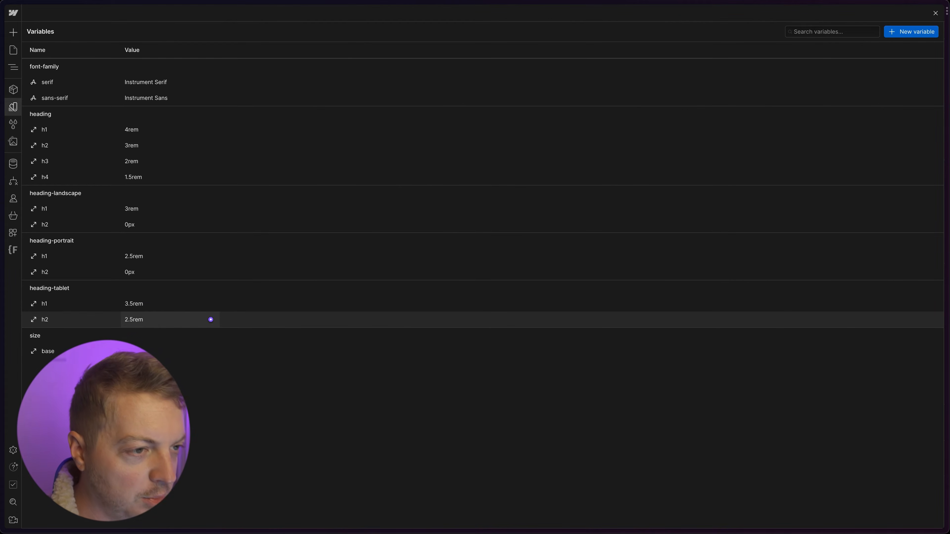
Set the h2 variable to 2rem in the heading-landscape group and to 1.5rem in the heading-portrait group.
{"action": "left_click", "coordinate": [136, 224]}
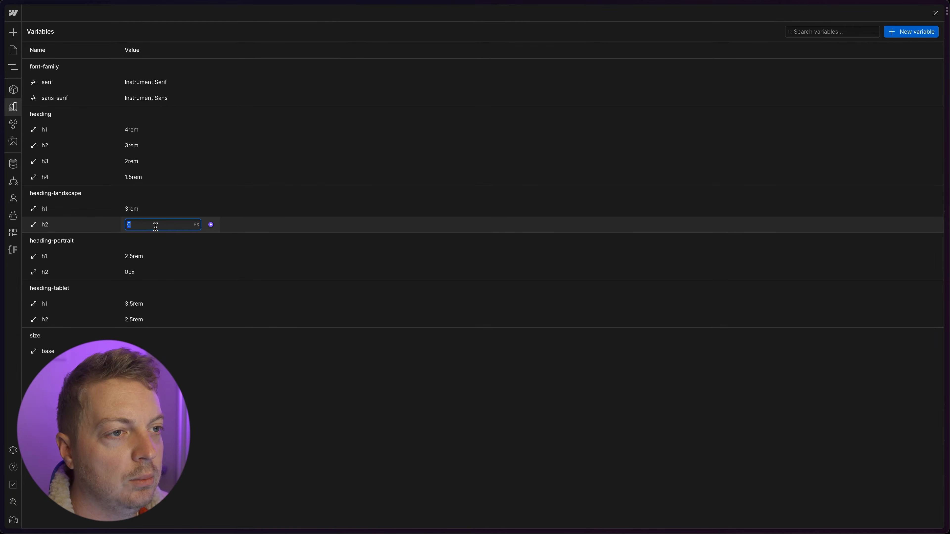
{"action": "type", "text": "2rem"}
{"action": "key", "text": "Return"}
{"action": "left_click", "coordinate": [139, 272]}
{"action": "type", "text": "1.5rem"}
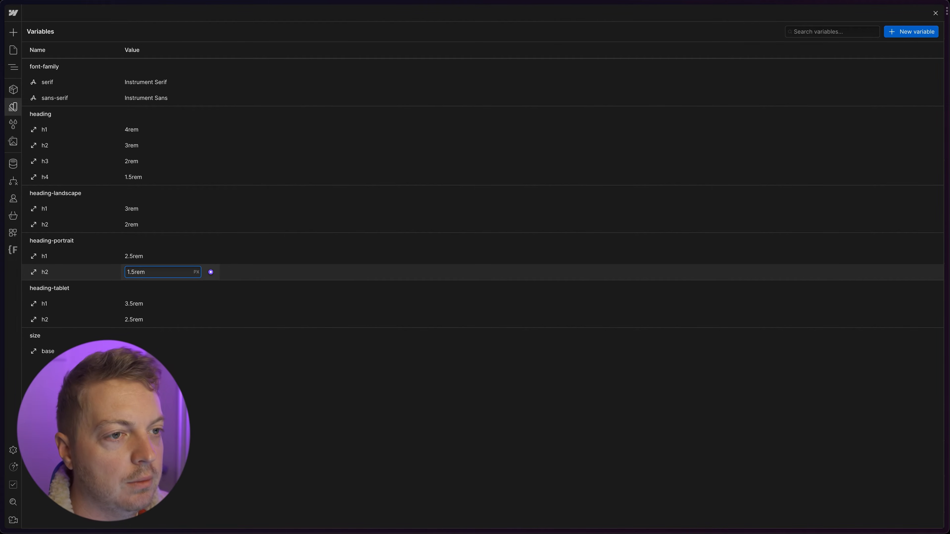
{"action": "key", "text": "Return"}
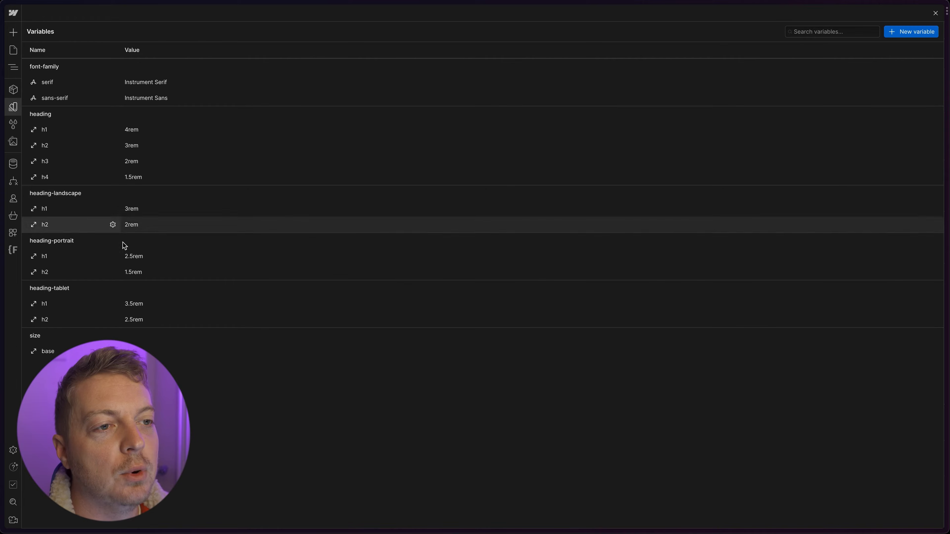
Close the site variables and select the "Ride the revolution." heading at the tablet breakpoint.
{"action": "left_click", "coordinate": [935, 14]}
{"action": "left_click", "coordinate": [380, 13]}
{"action": "left_click", "coordinate": [463, 137]}
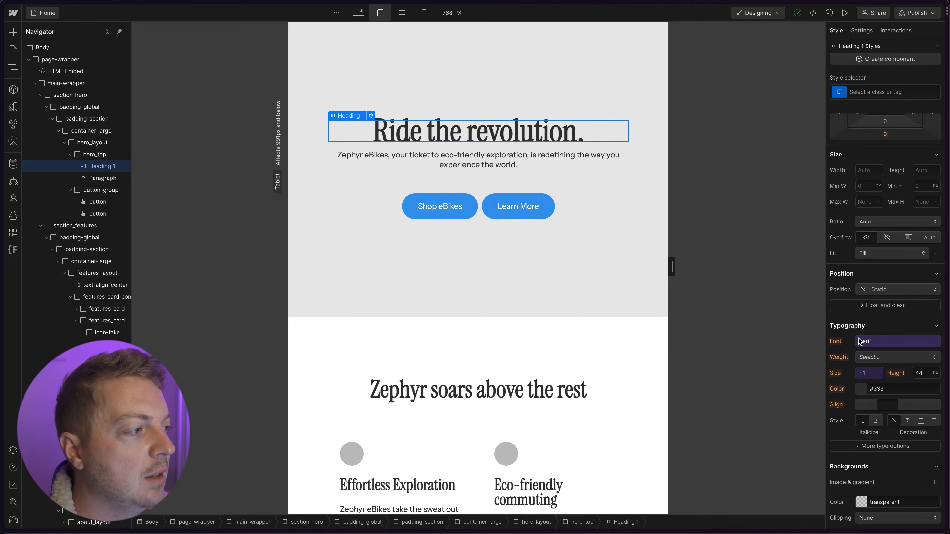
Try to apply the heading-tablet h1 variable to the font size of the "Ride the revolution." heading.
{"action": "left_click", "coordinate": [861, 345]}
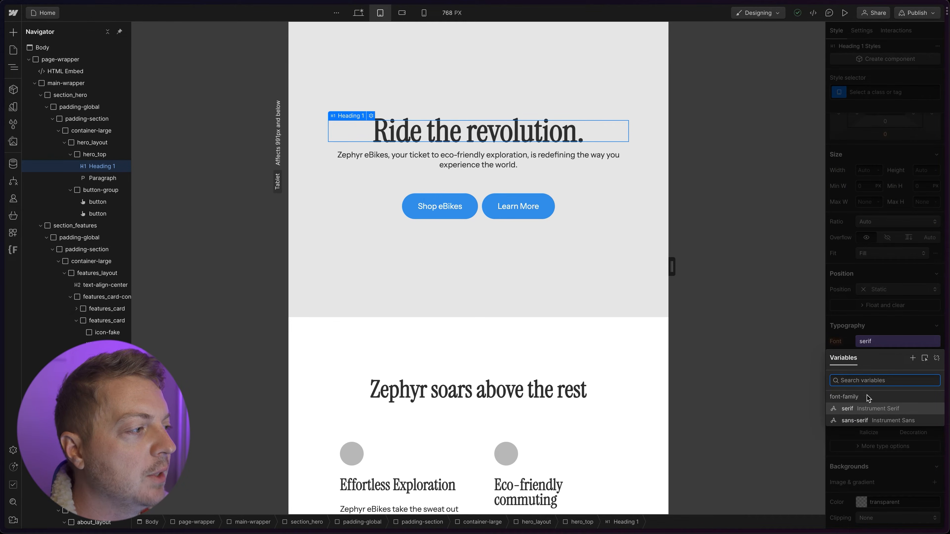
{"action": "left_click", "coordinate": [859, 332]}
{"action": "left_click", "coordinate": [866, 373]}
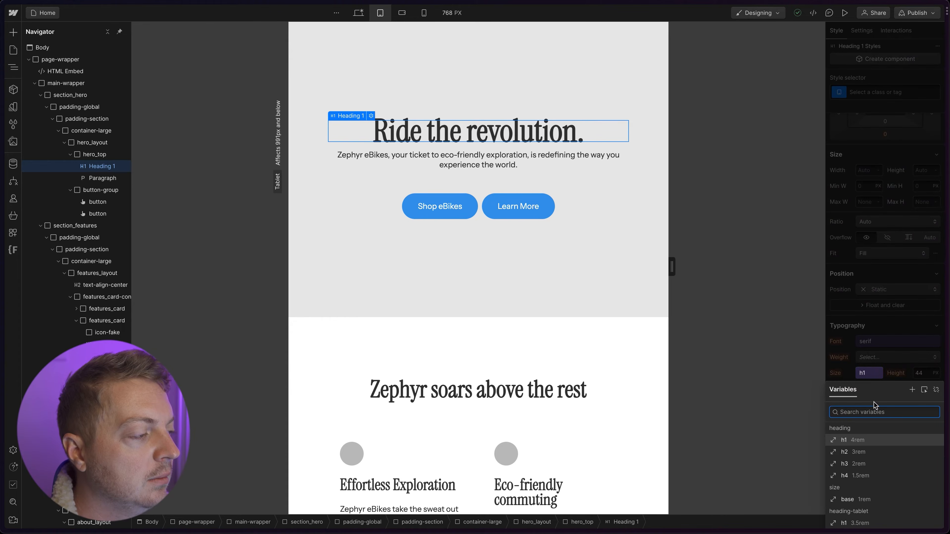
{"action": "scroll", "coordinate": [865, 505], "scroll_direction": "down", "scroll_amount": 3}
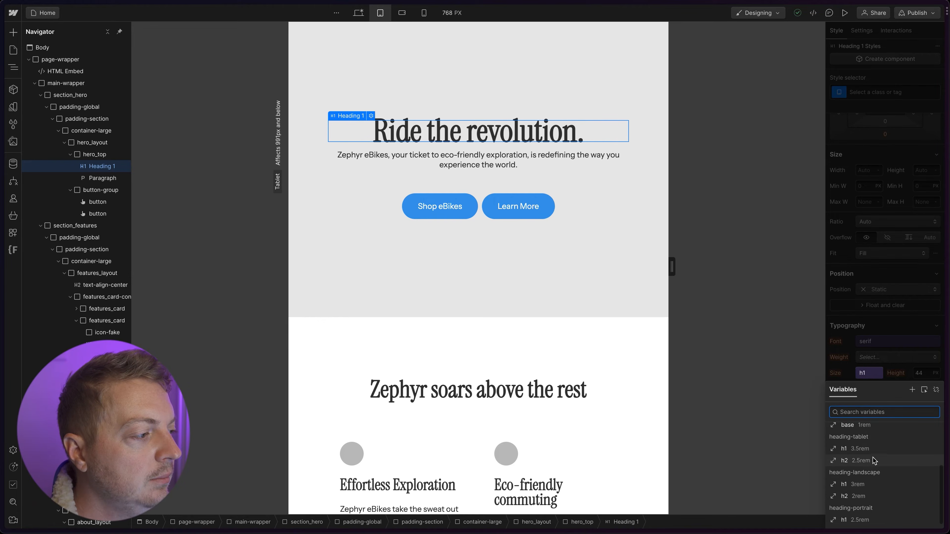
{"action": "left_click", "coordinate": [872, 450]}
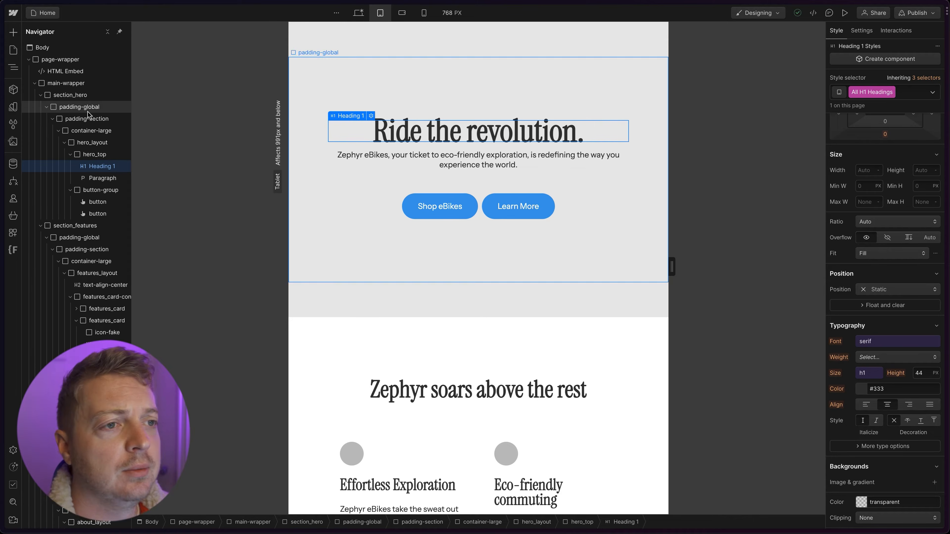
Open the HTML Embed's code and add an empty :root rule inside the tablet media query (max-width: 991px).
{"action": "left_click", "coordinate": [83, 73]}
{"action": "double_click", "coordinate": [84, 73]}
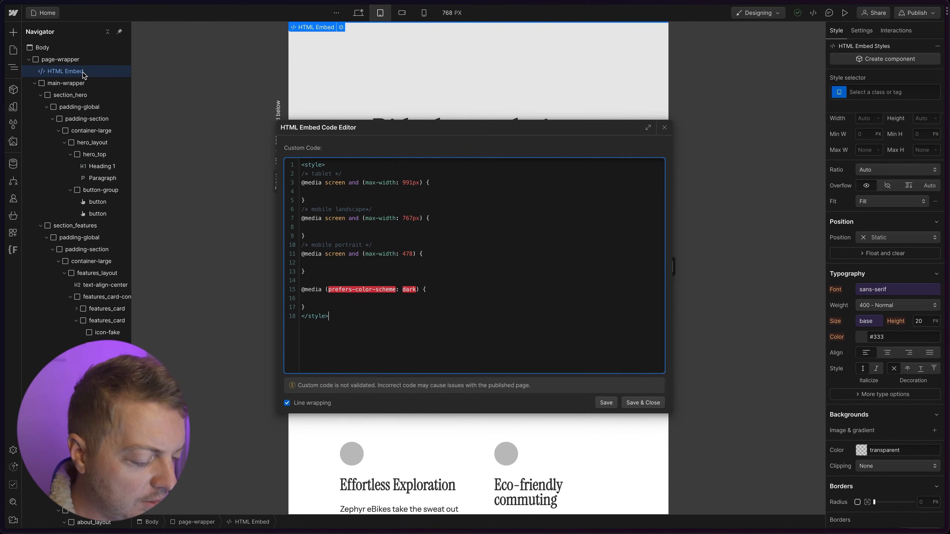
{"action": "left_click", "coordinate": [328, 196]}
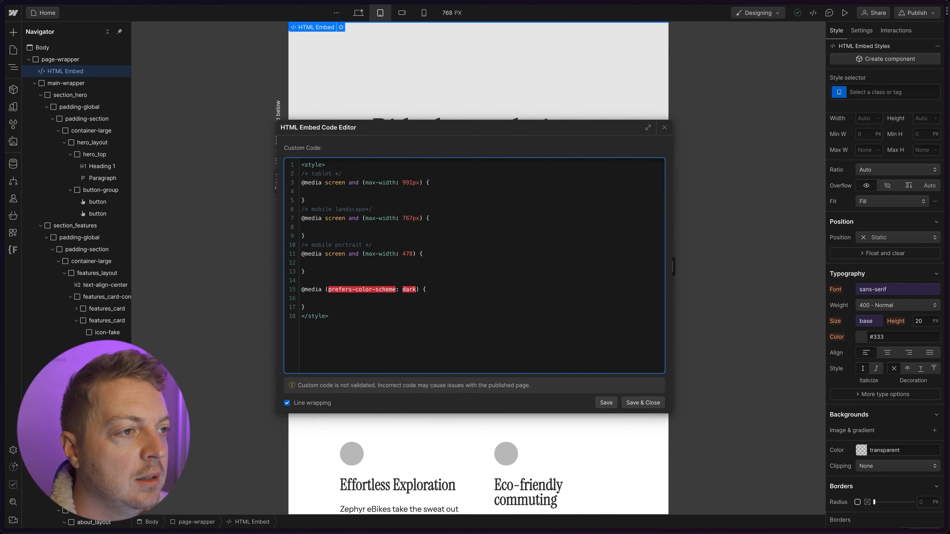
{"action": "type", "text": ":root"}
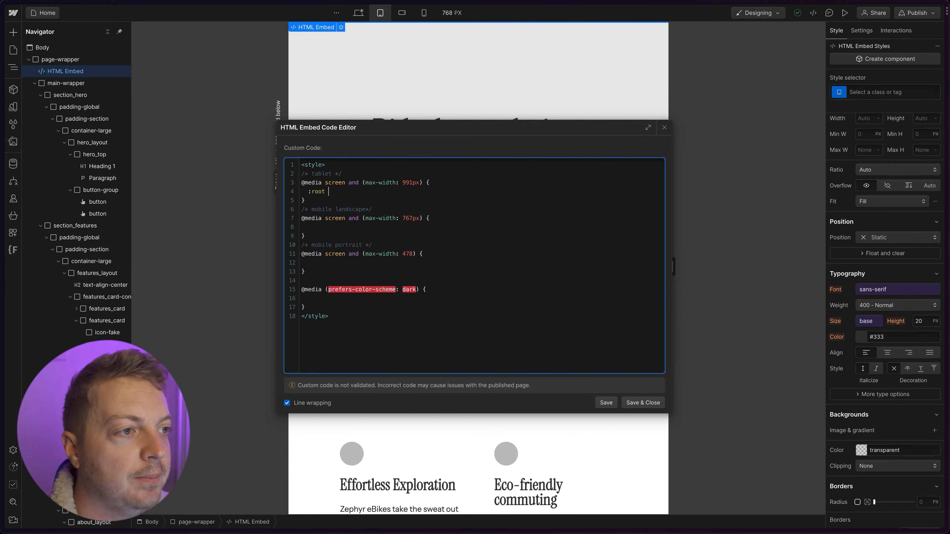
{"action": "type", "text": "{"}
{"action": "key", "text": "Return"}
{"action": "key", "text": "Return"}
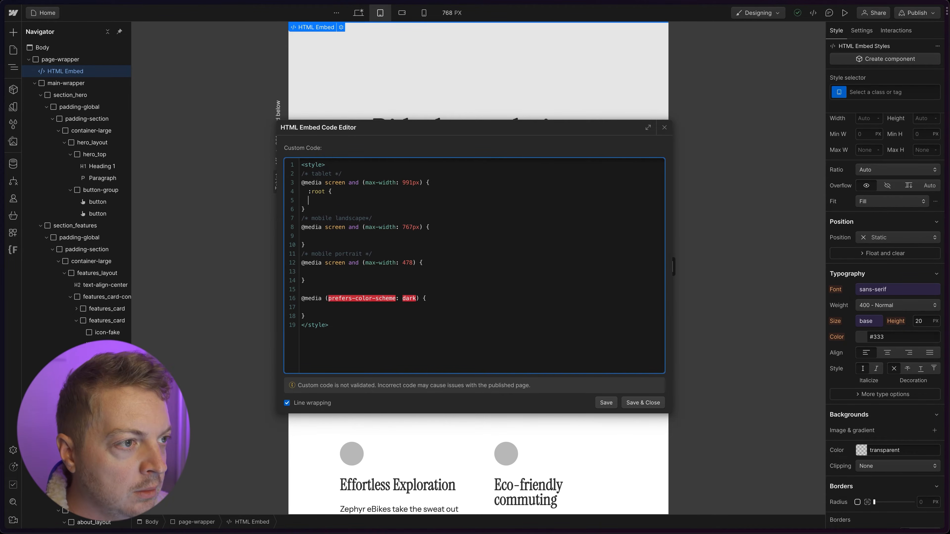
{"action": "type", "text": "}"}
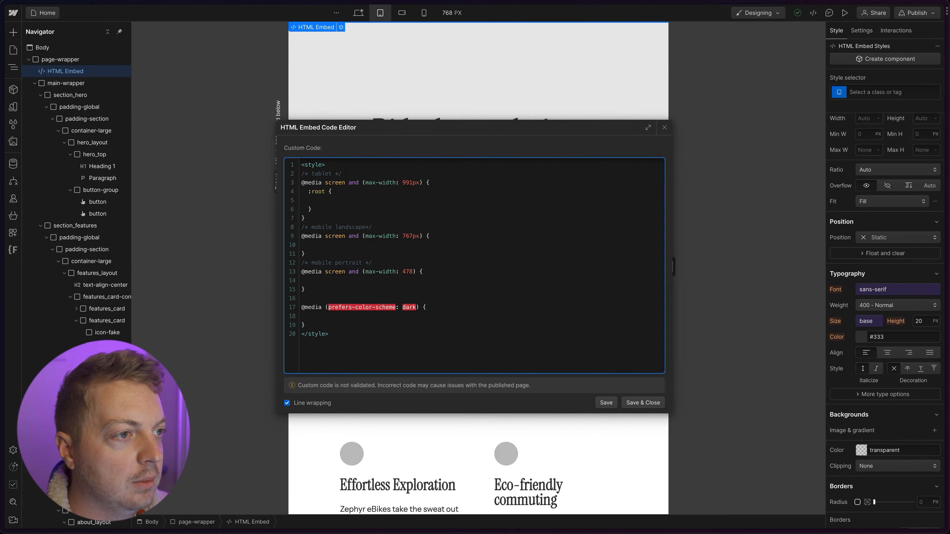
Declare --heading--h1: var(--heading-tablet--h1); in the tablet :root rule, move the code editor off the hero heading, and save the embed.
{"action": "type", "text": "--heading"}
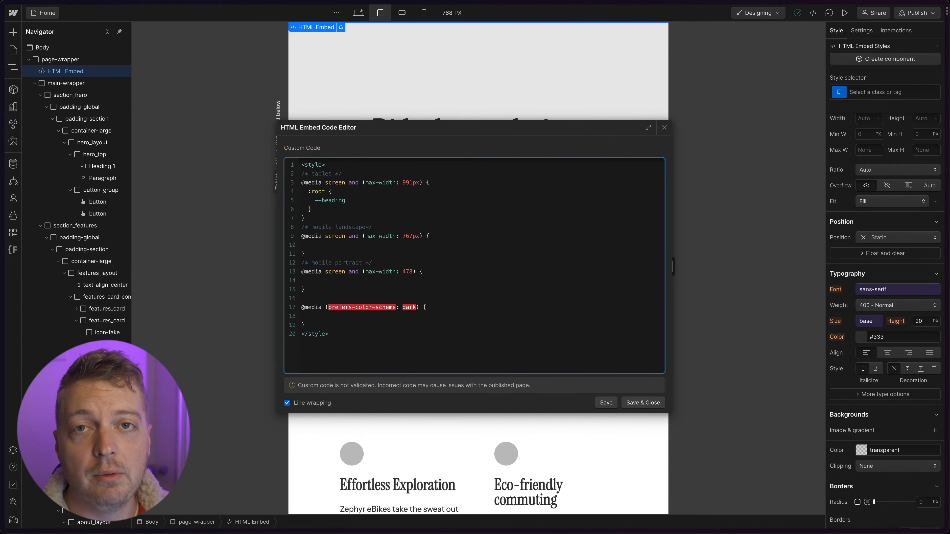
{"action": "type", "text": "-"}
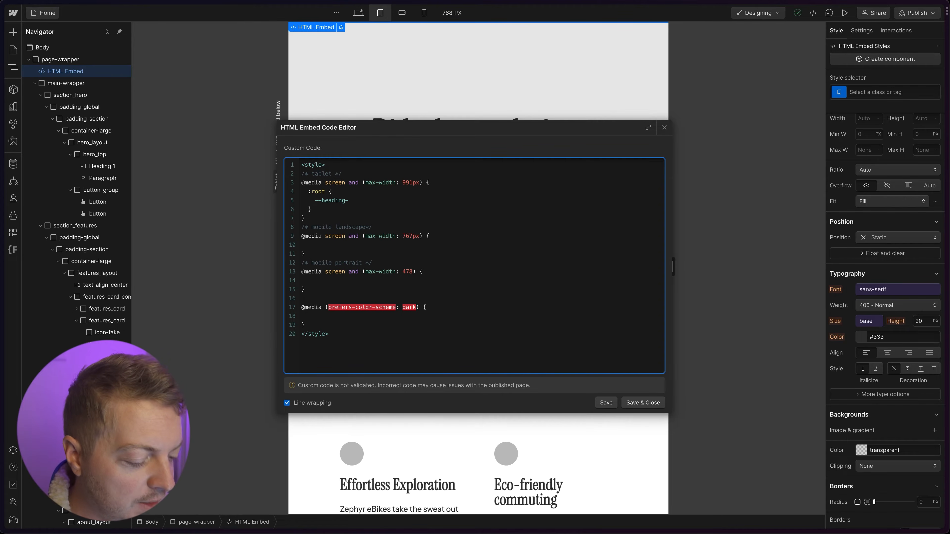
{"action": "type", "text": "h1"}
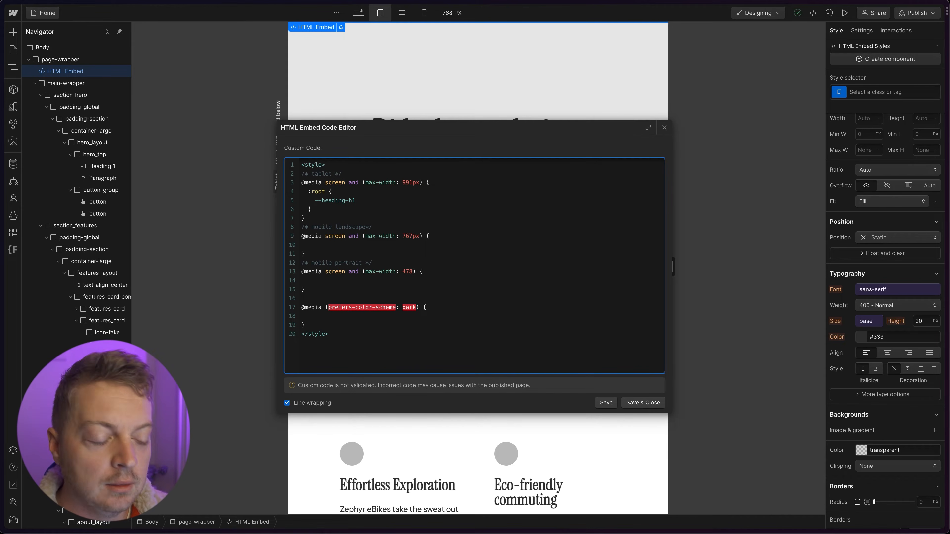
{"action": "type", "text": ": var"}
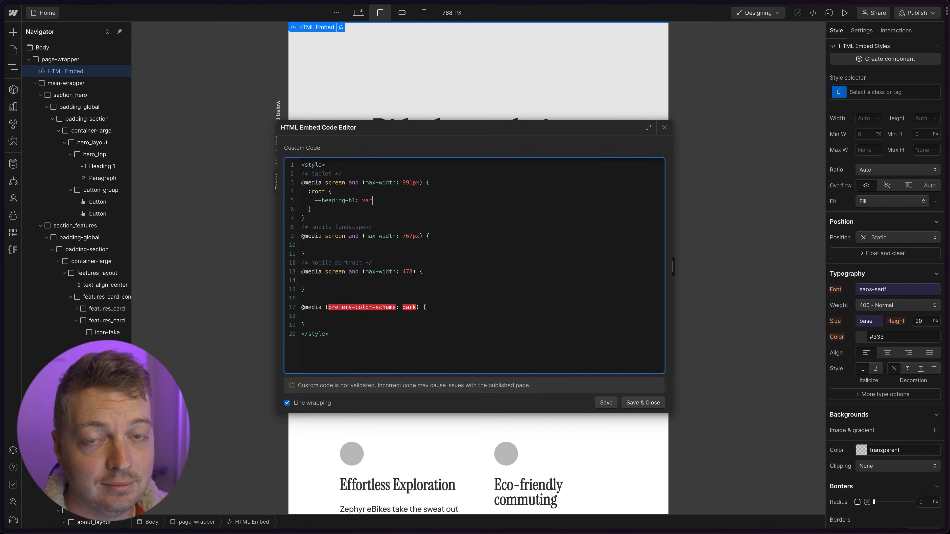
{"action": "type", "text": "("}
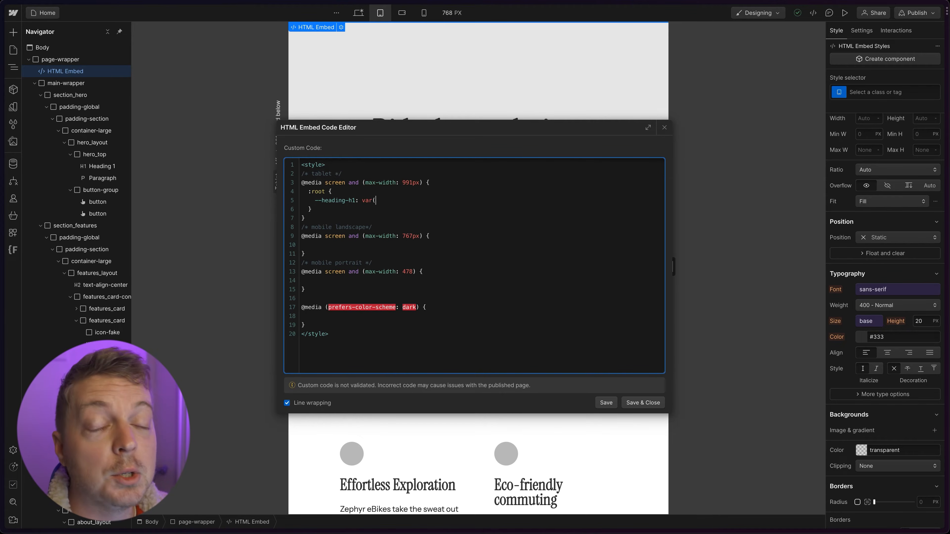
{"action": "type", "text": "--headi"}
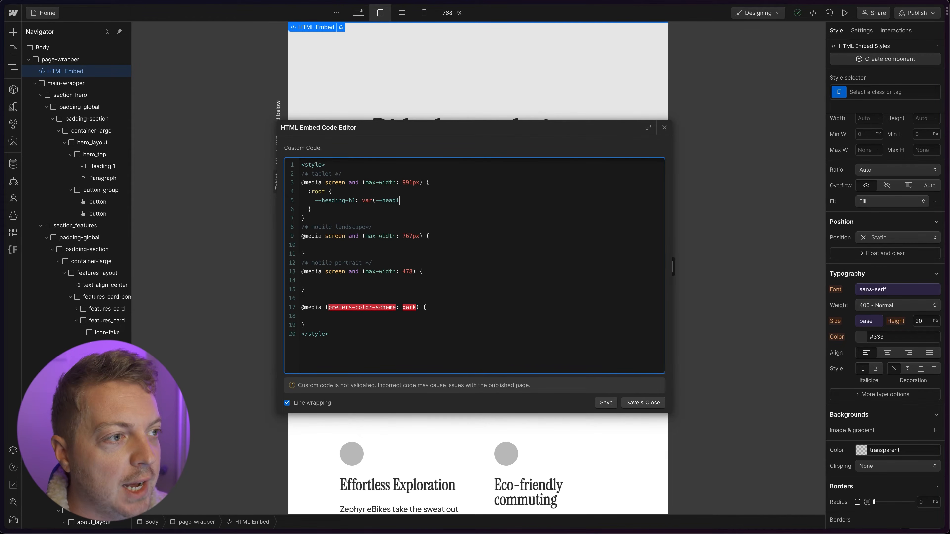
{"action": "type", "text": "ng-tablet"}
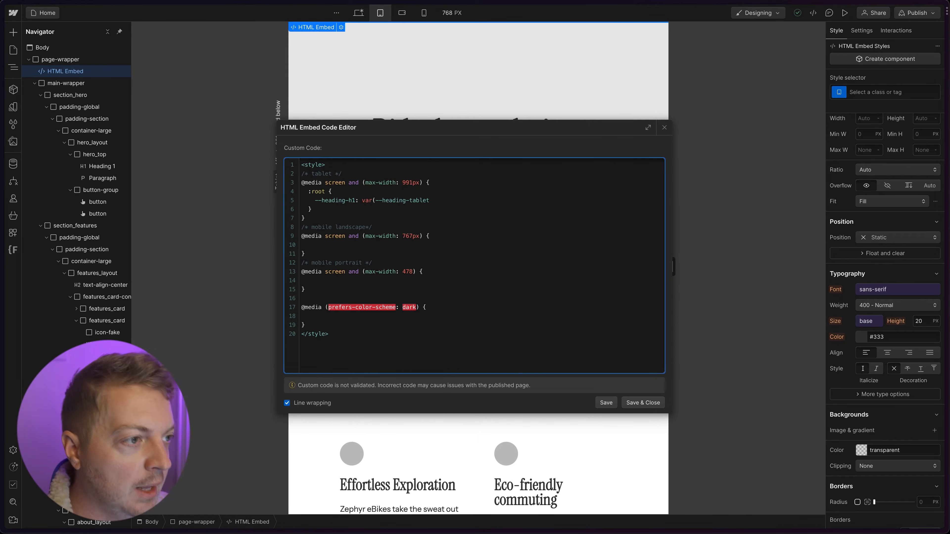
{"action": "type", "text": "--"}
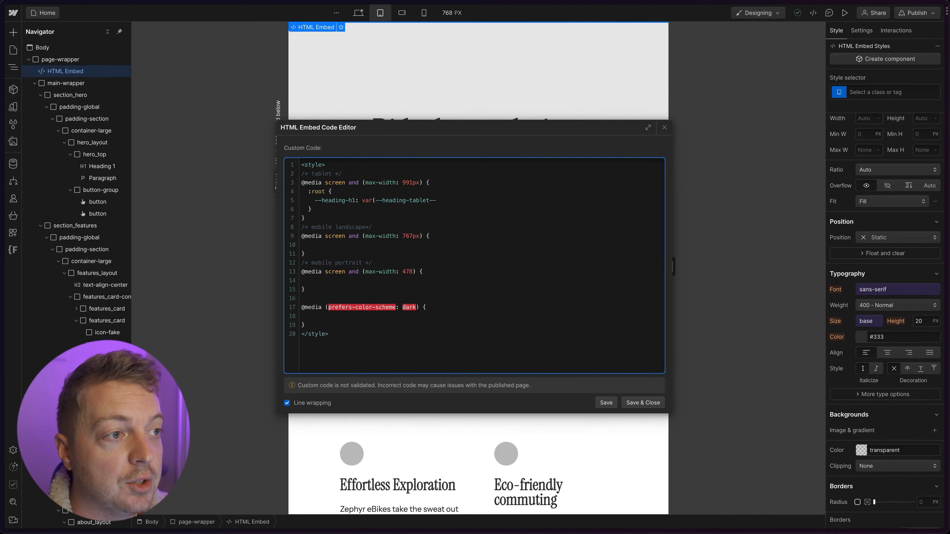
{"action": "type", "text": "h1"}
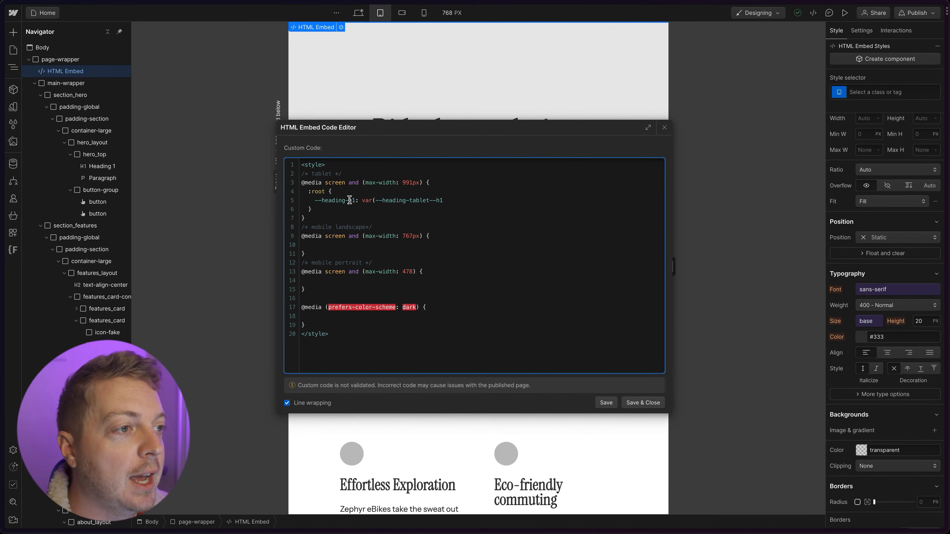
{"action": "type", "text": "-"}
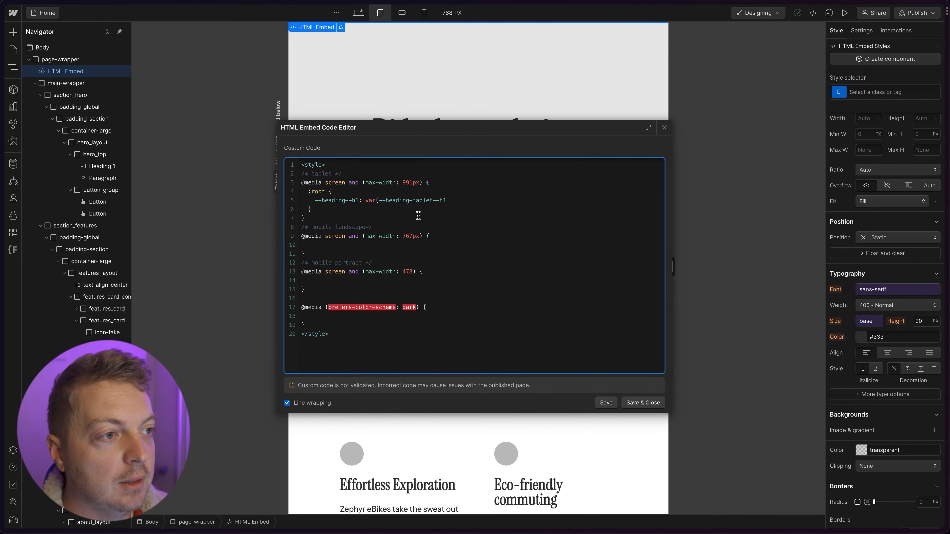
{"action": "left_click", "coordinate": [455, 202]}
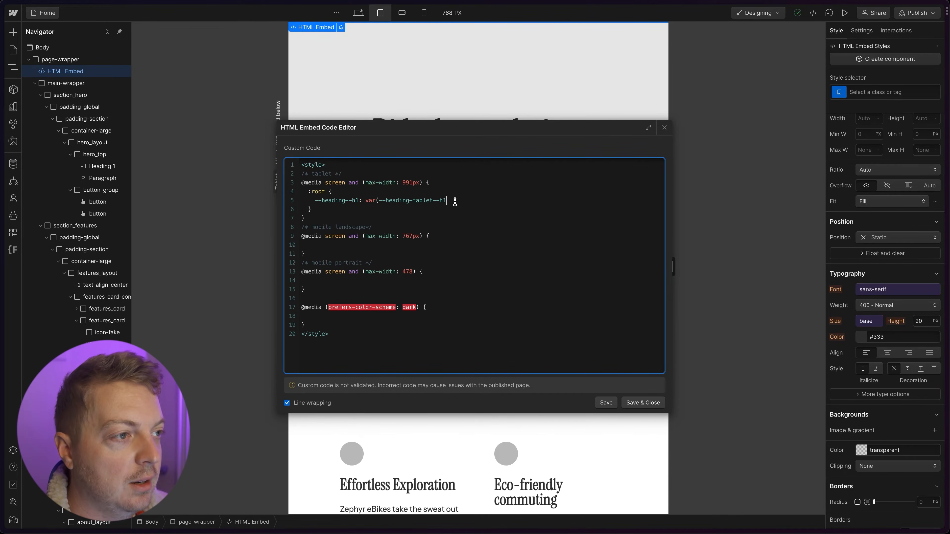
{"action": "type", "text": ");"}
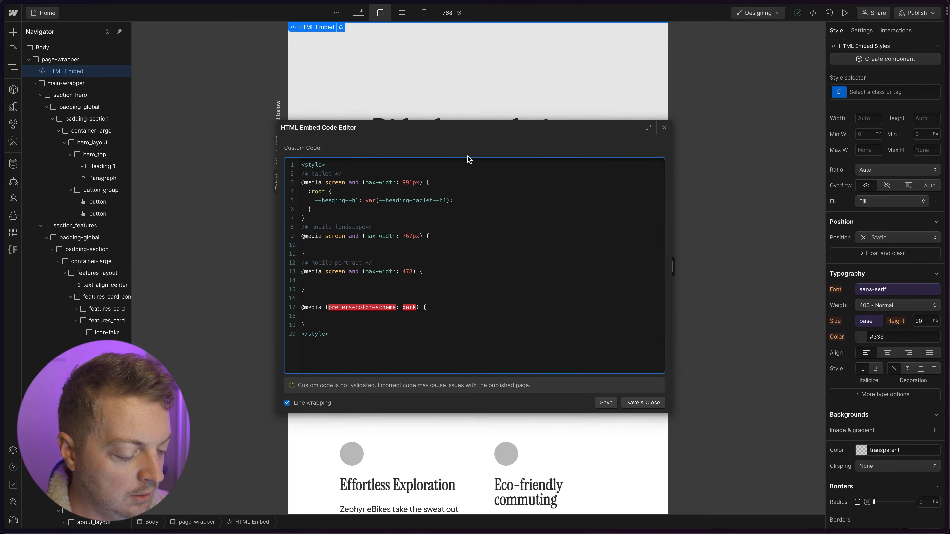
{"action": "left_click_drag", "start_coordinate": [492, 128], "coordinate": [765, 55]}
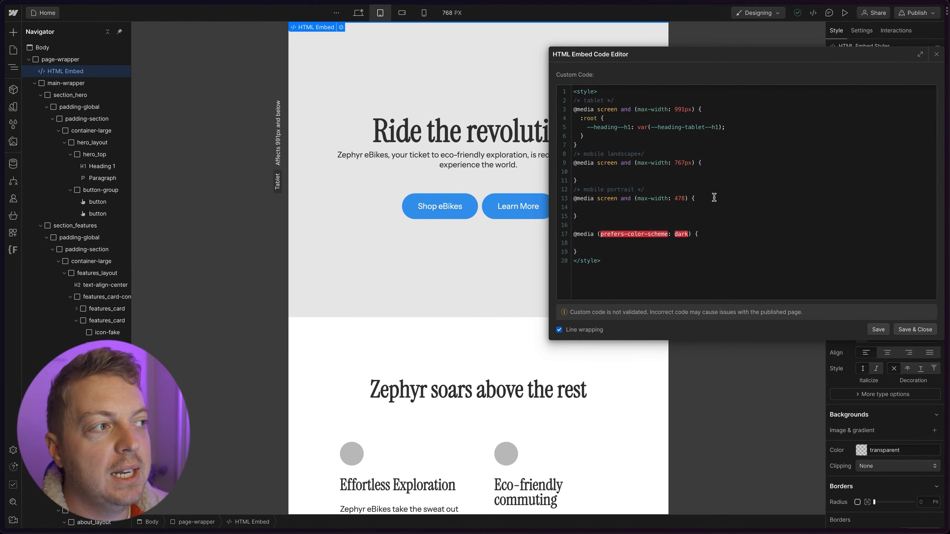
{"action": "left_click", "coordinate": [867, 329]}
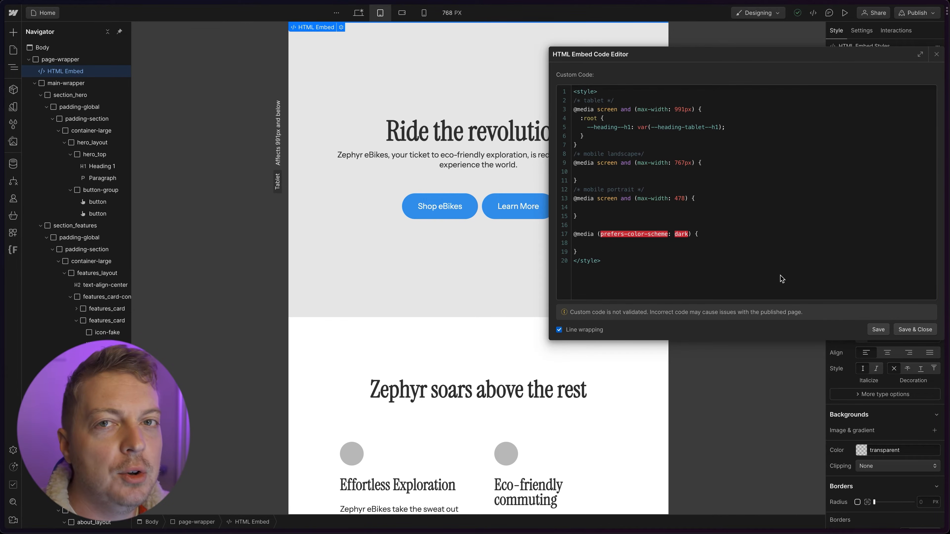
Add --heading--h2: var(--heading-tablet--h2); below the h1 declaration in the tablet :root rule and save the embed.
{"action": "left_click", "coordinate": [745, 128]}
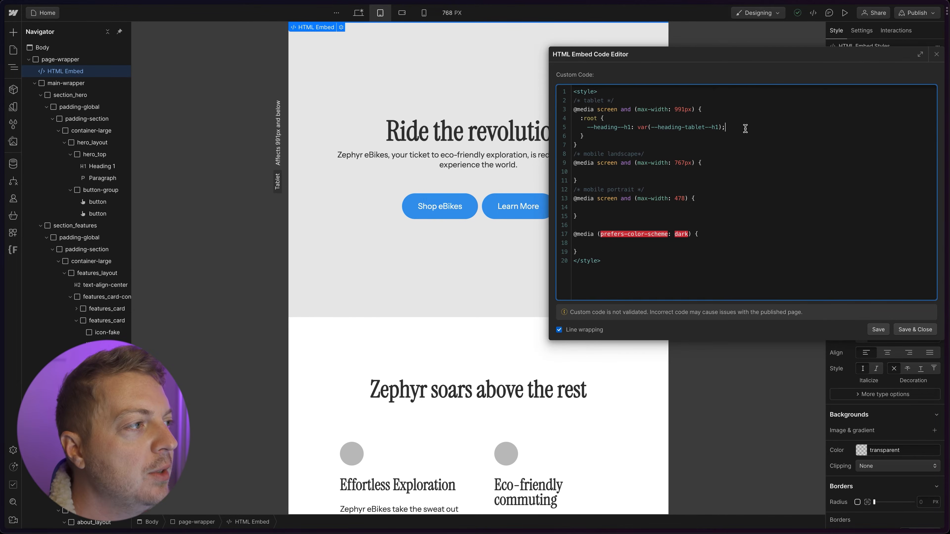
{"action": "key", "text": "Return"}
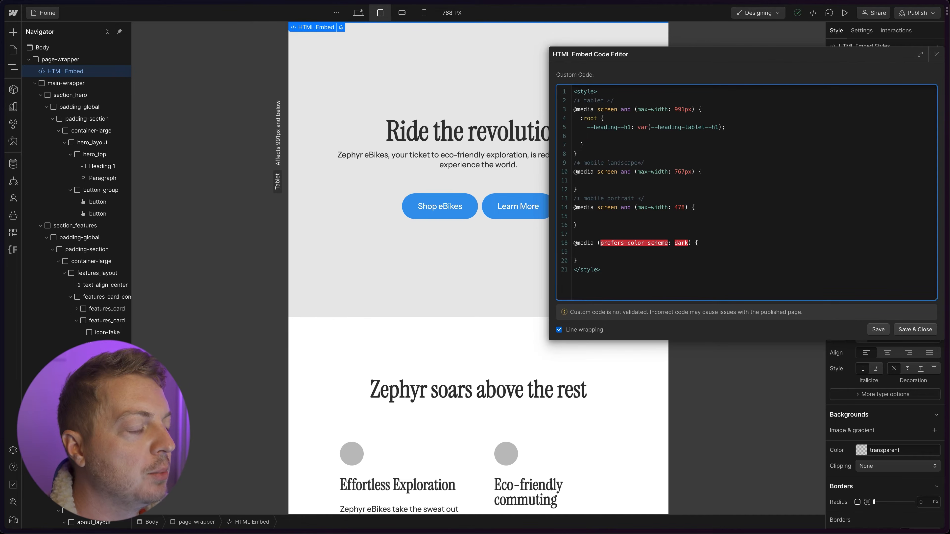
{"action": "type", "text": "--headin"}
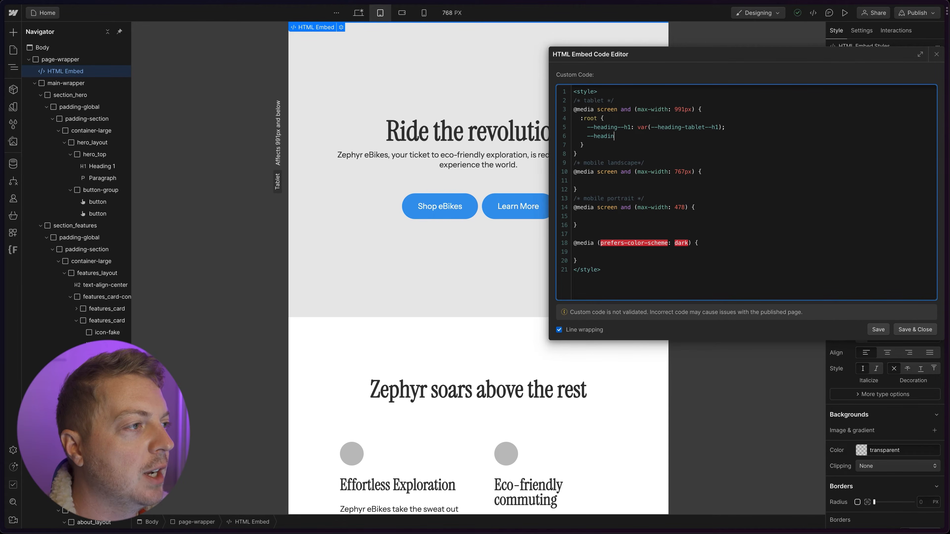
{"action": "type", "text": "g--h2"}
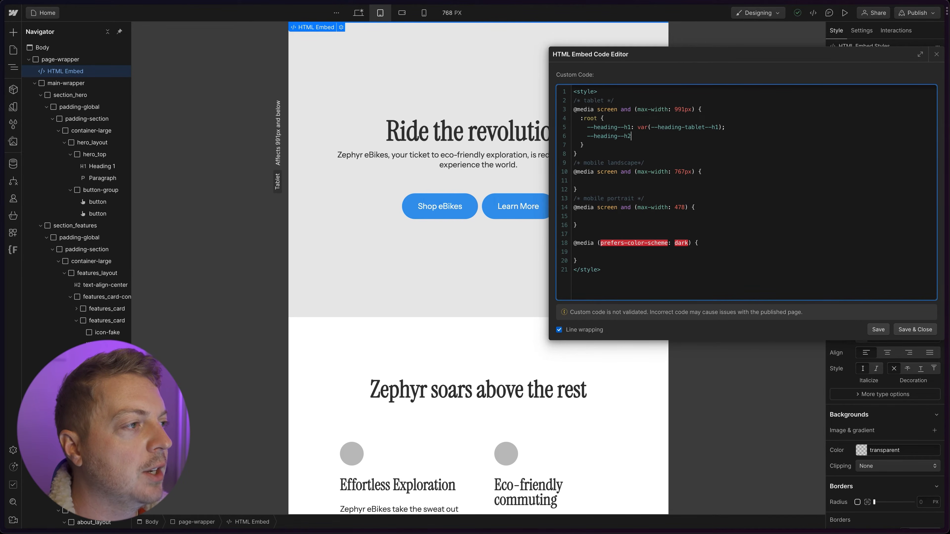
{"action": "type", "text": ": var"}
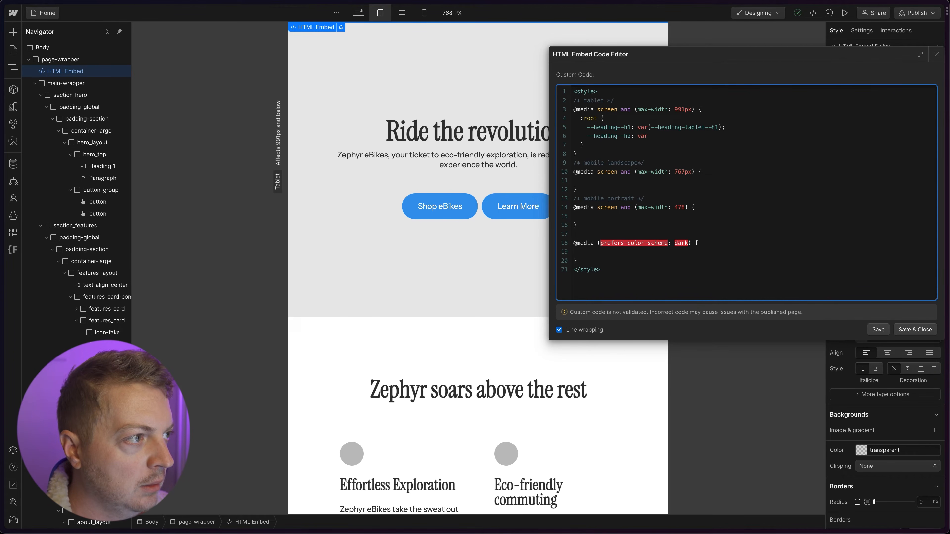
{"action": "type", "text": "(--heading"}
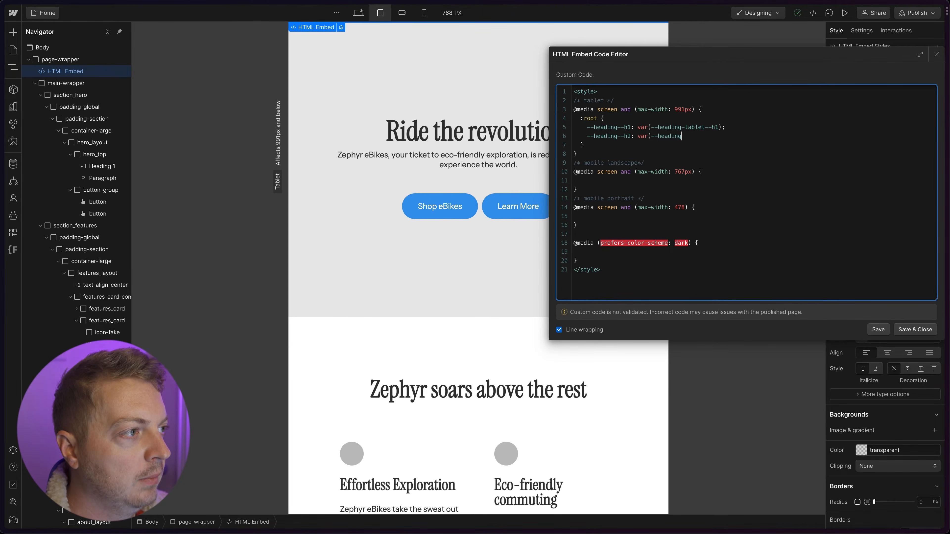
{"action": "type", "text": "-tablet--h2);"}
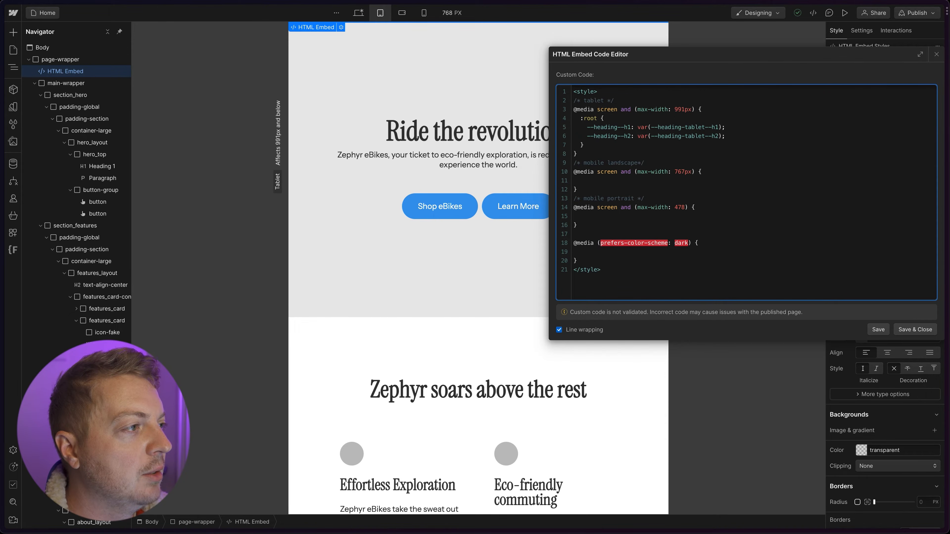
{"action": "left_click", "coordinate": [877, 330]}
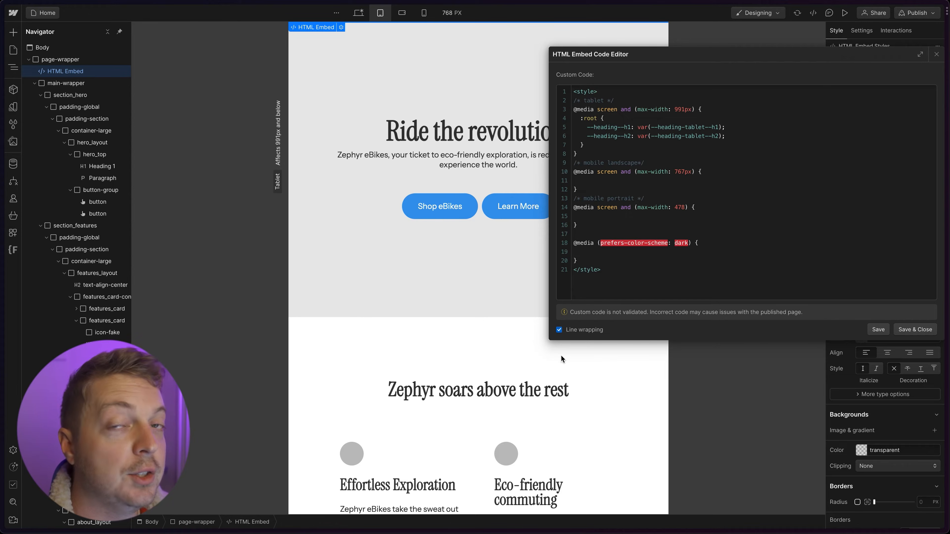
Add an empty :root rule inside the mobile landscape media query (max-width: 767px).
{"action": "left_click", "coordinate": [634, 188]}
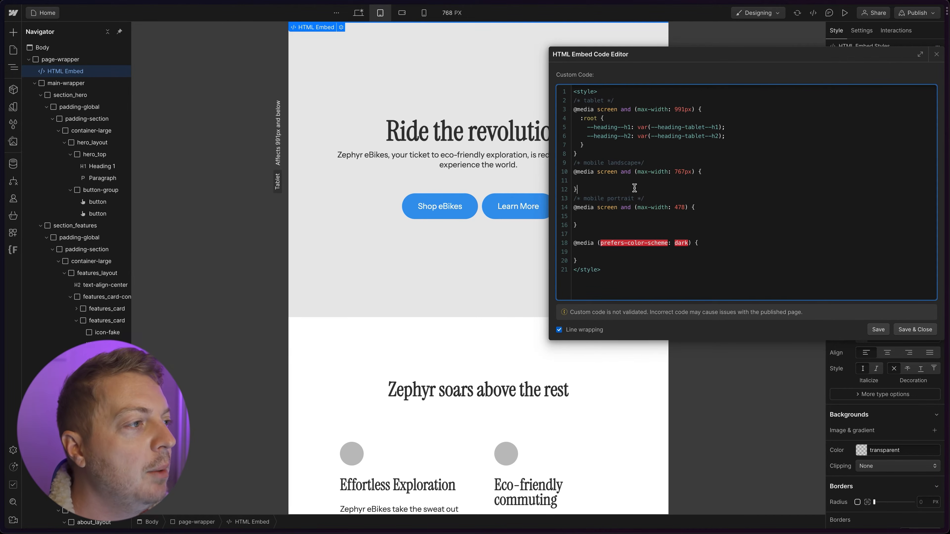
{"action": "left_click", "coordinate": [640, 181]}
{"action": "type", "text": ":root {"}
{"action": "key", "text": "Return"}
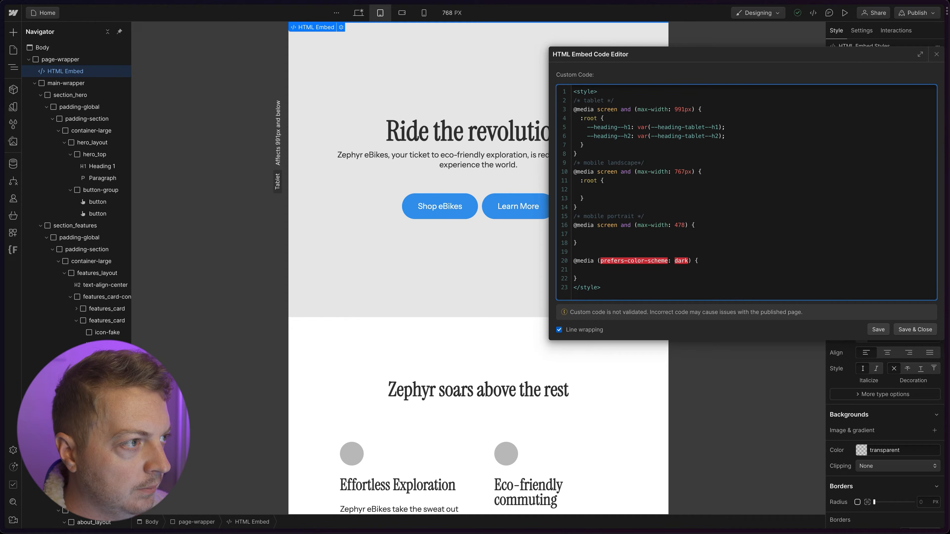
Declare --heading--h1: var(--heading-landscape--h1); in the mobile landscape :root rule.
{"action": "type", "text": "--heading-h1"}
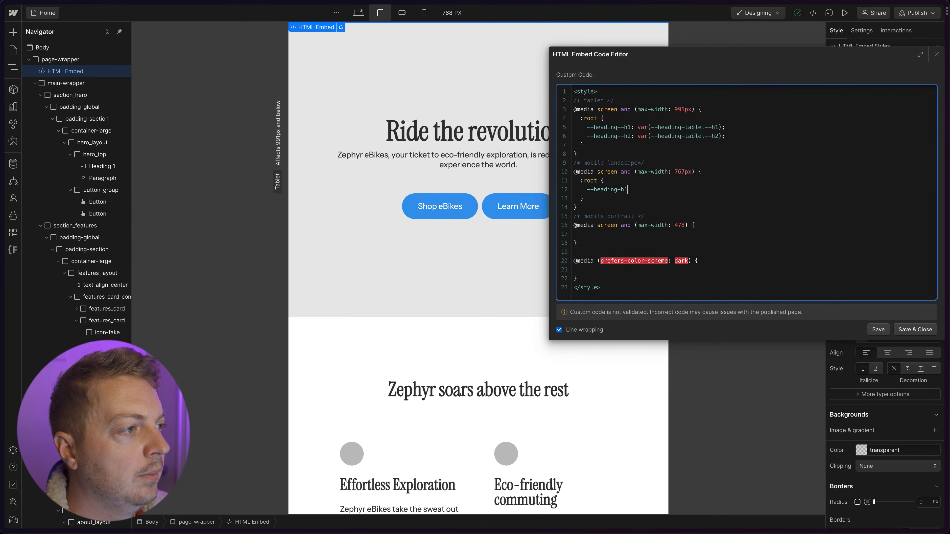
{"action": "key", "text": "BackSpace"}
{"action": "type", "text": "h1: var(--headi"}
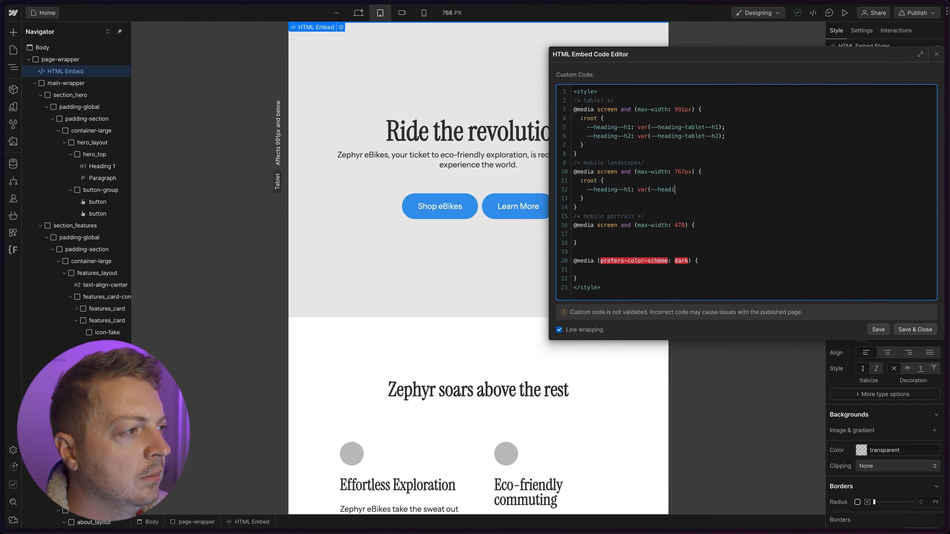
{"action": "type", "text": "ng-tablet--"}
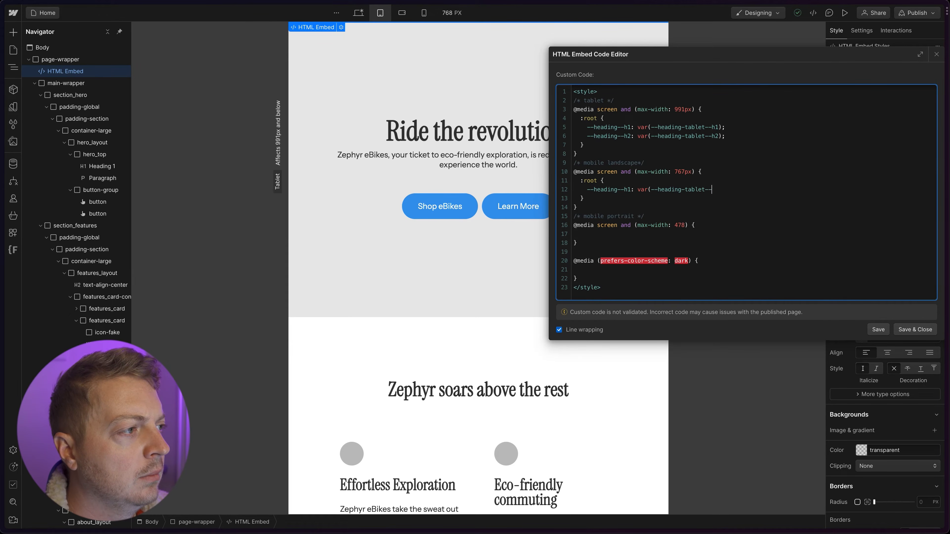
{"action": "key", "text": "BackSpace"}
{"action": "key", "text": "BackSpace"}
{"action": "key", "text": "BackSpace"}
{"action": "key", "text": "BackSpace"}
{"action": "key", "text": "BackSpace"}
{"action": "key", "text": "BackSpace"}
{"action": "key", "text": "BackSpace"}
{"action": "key", "text": "BackSpace"}
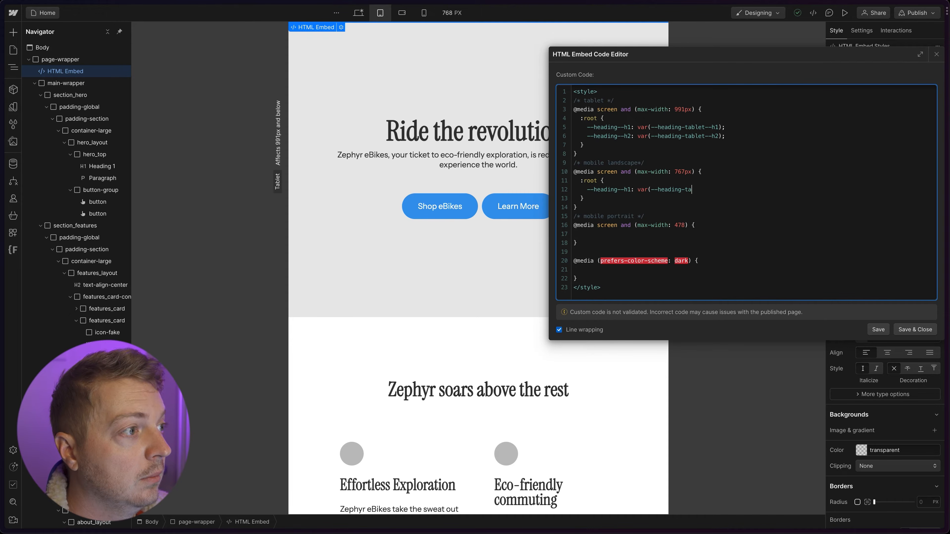
{"action": "type", "text": "landscape"}
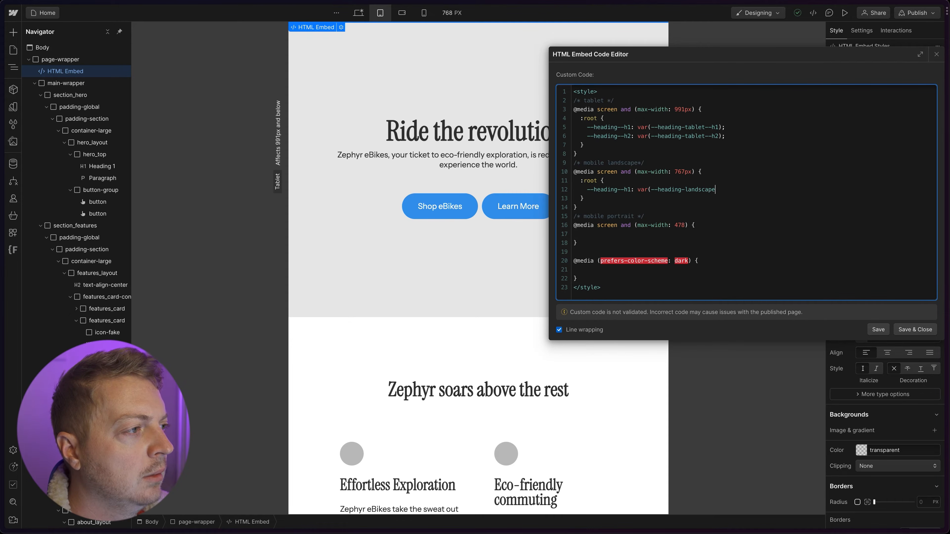
{"action": "type", "text": "--h1);"}
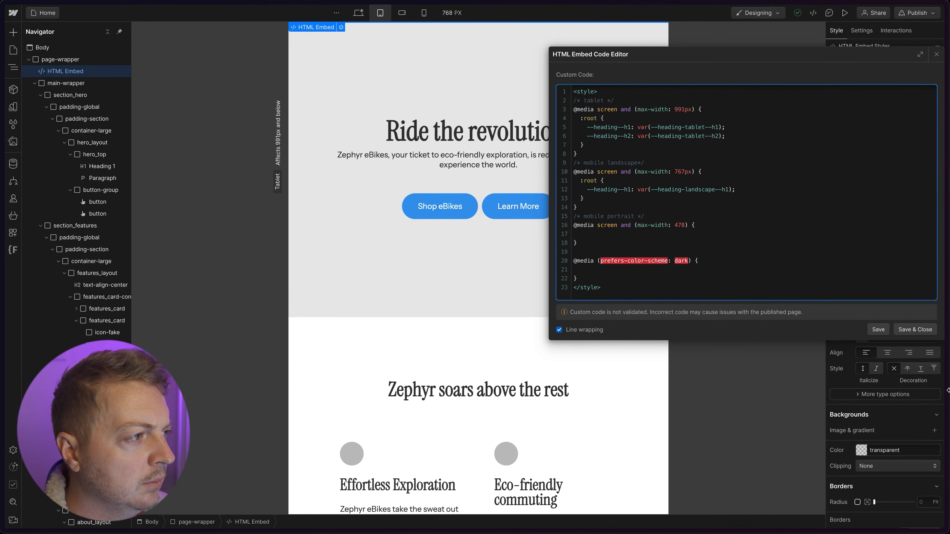
Save and close the HTML embed, and preview the page at the desktop, tablet and mobile landscape breakpoints.
{"action": "left_click", "coordinate": [912, 330]}
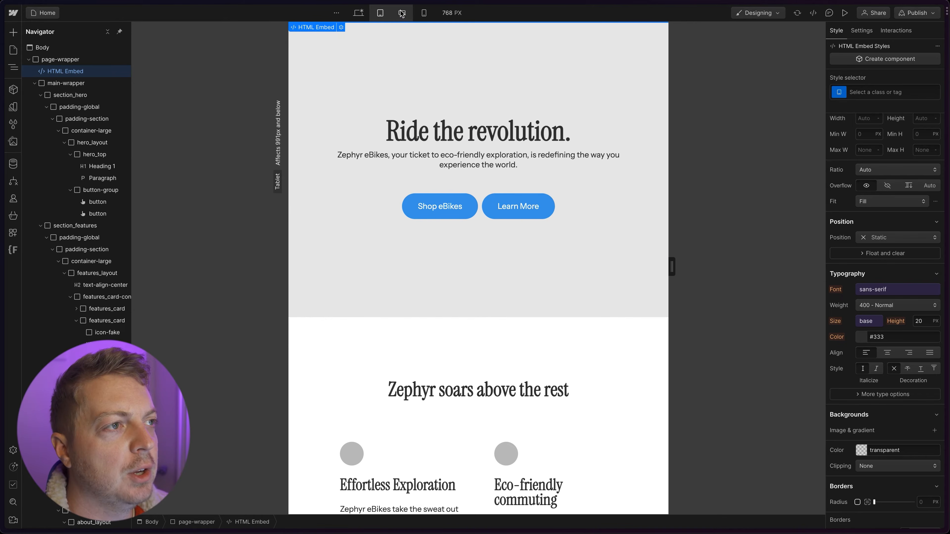
{"action": "left_click", "coordinate": [365, 15]}
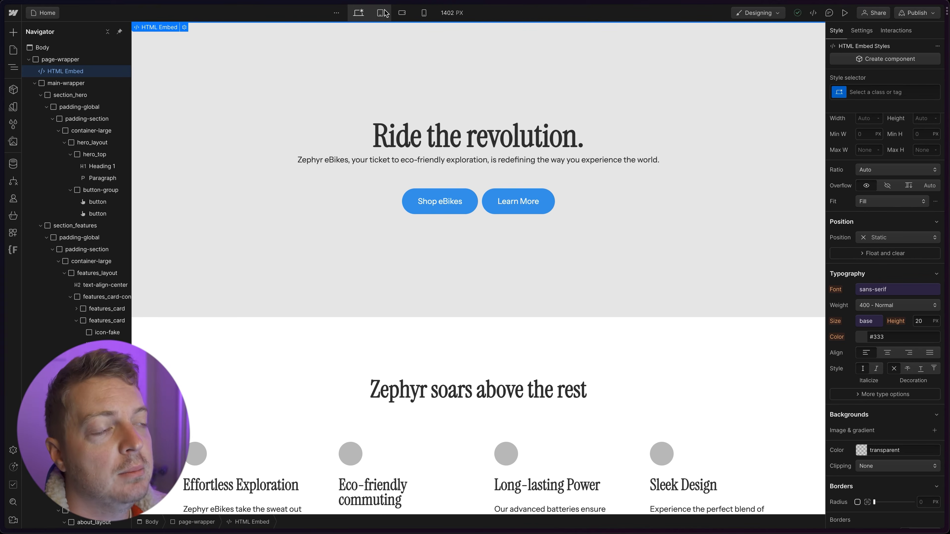
{"action": "left_click", "coordinate": [382, 14]}
{"action": "left_click", "coordinate": [401, 16]}
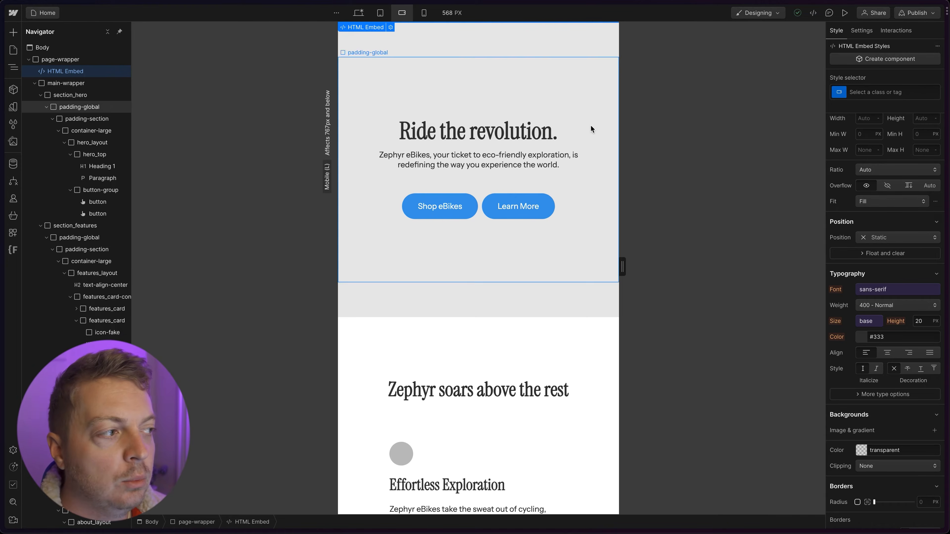
Select the hero heading and review the per-breakpoint heading sizes in the variables list.
{"action": "left_click", "coordinate": [548, 132]}
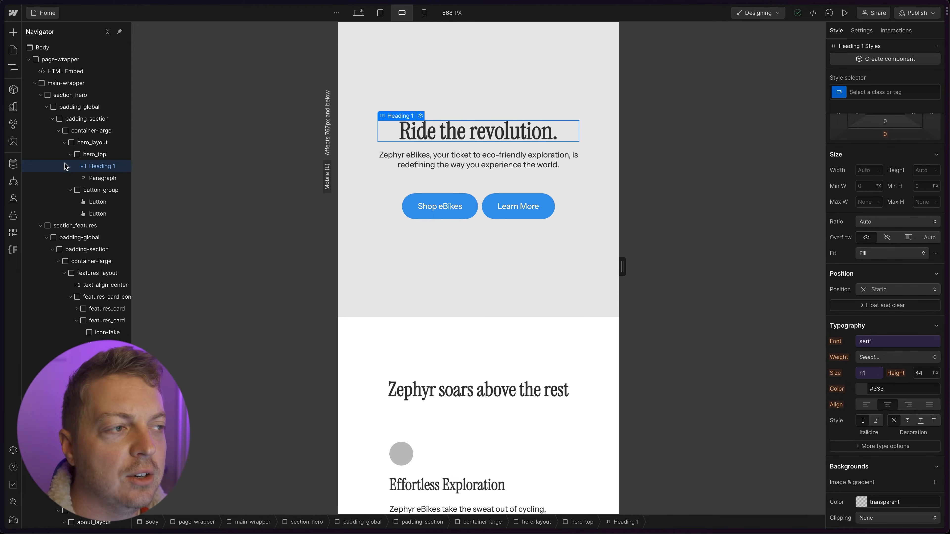
{"action": "left_click", "coordinate": [13, 107]}
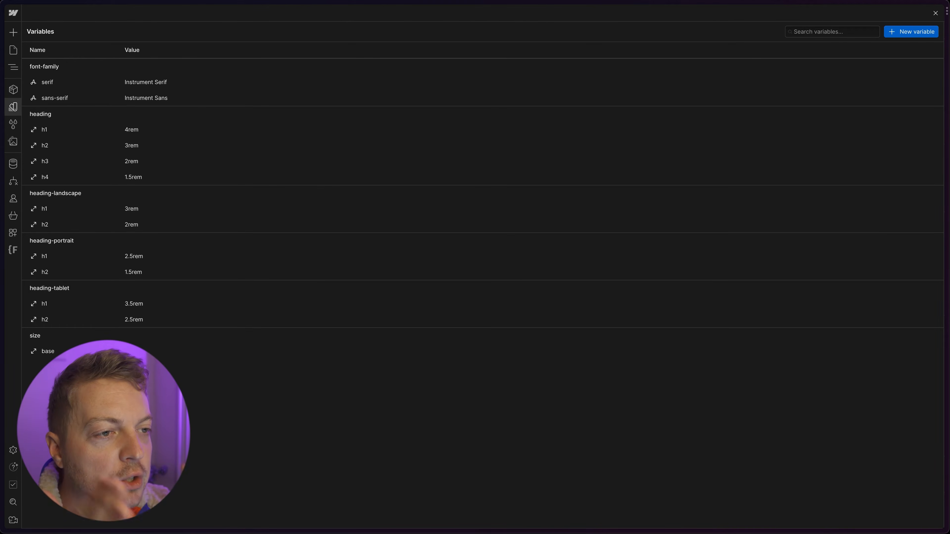
{"action": "left_click", "coordinate": [933, 15]}
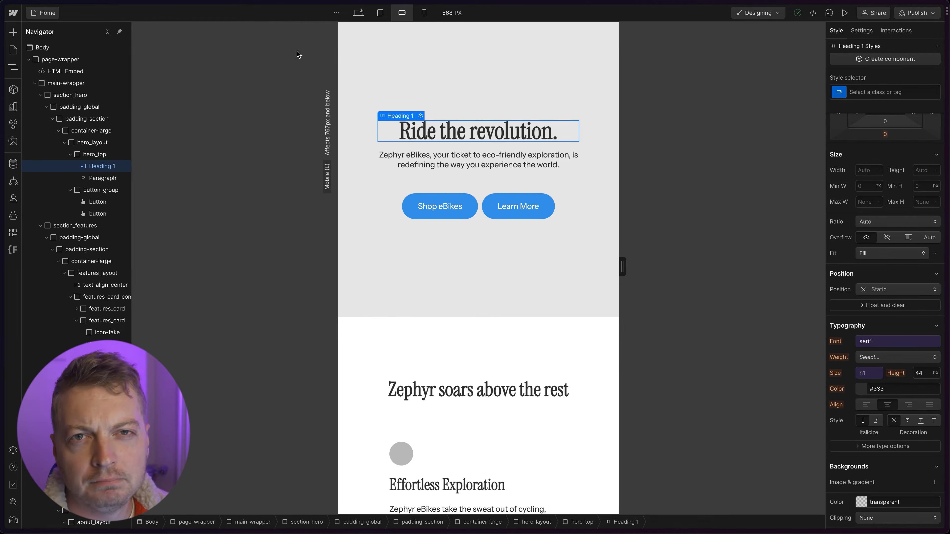
Unlink the h3 size variable from the "Eco-friendly commuting" heading at the tablet breakpoint and enter a custom font size in rem.
{"action": "left_click", "coordinate": [358, 12]}
{"action": "mouse_move", "coordinate": [1, 300]}
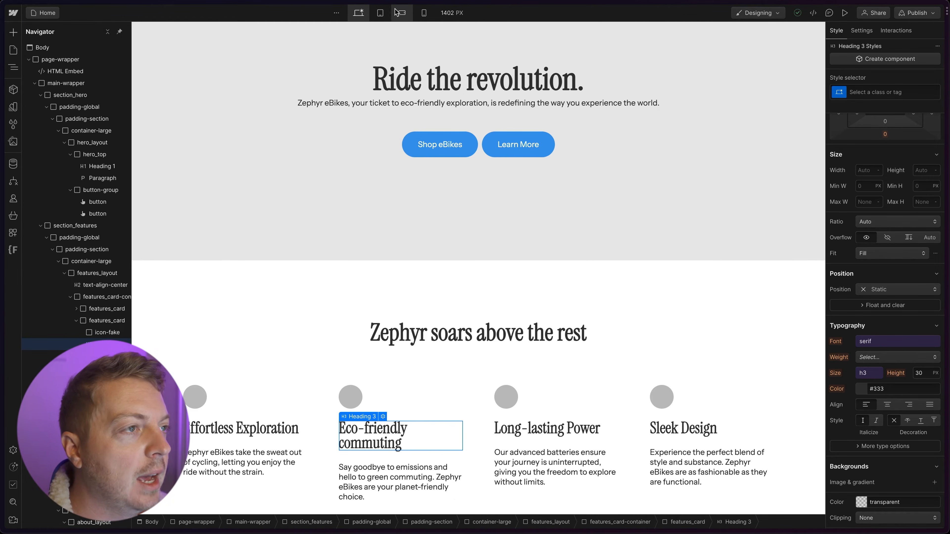
{"action": "left_click", "coordinate": [385, 11]}
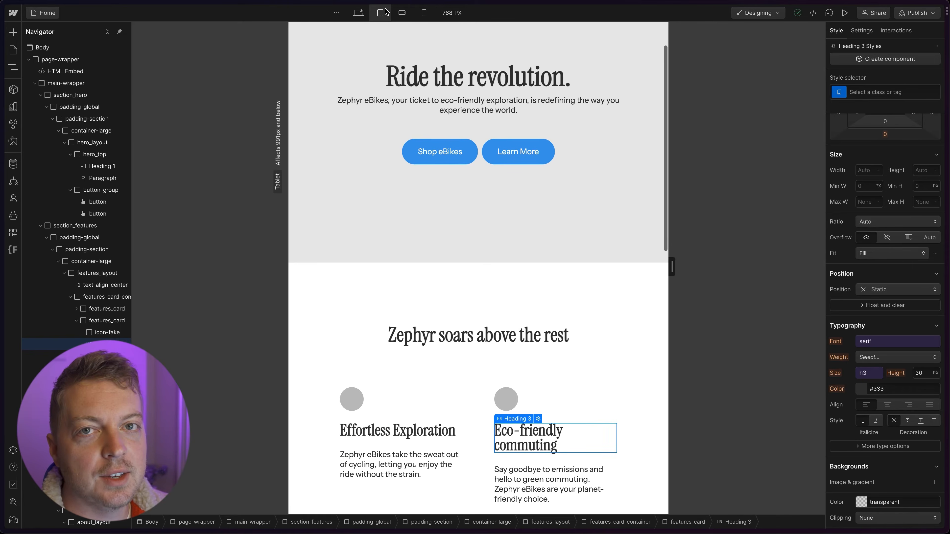
{"action": "scroll", "coordinate": [486, 374], "scroll_direction": "down", "scroll_amount": 1}
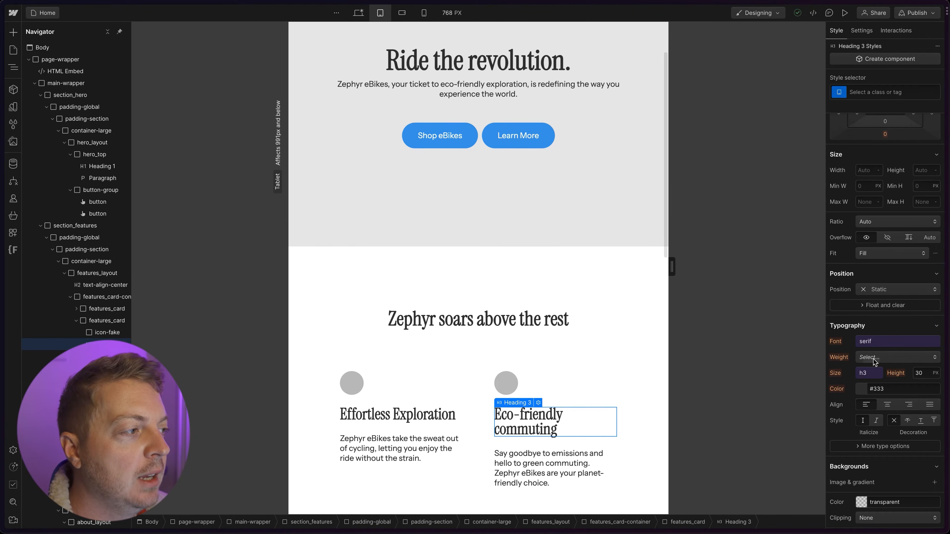
{"action": "left_click", "coordinate": [875, 374]}
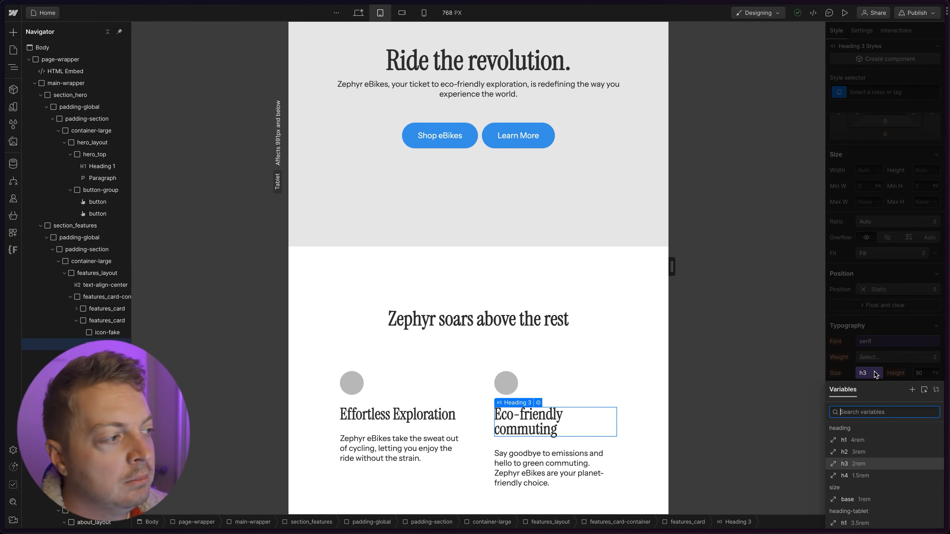
{"action": "left_click", "coordinate": [937, 390]}
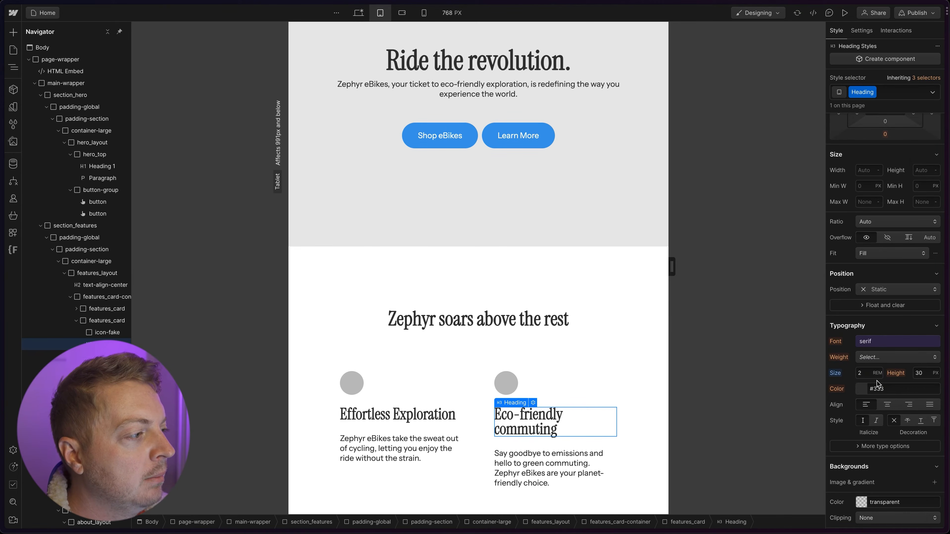
{"action": "left_click", "coordinate": [861, 373]}
{"action": "type", "text": ".5"}
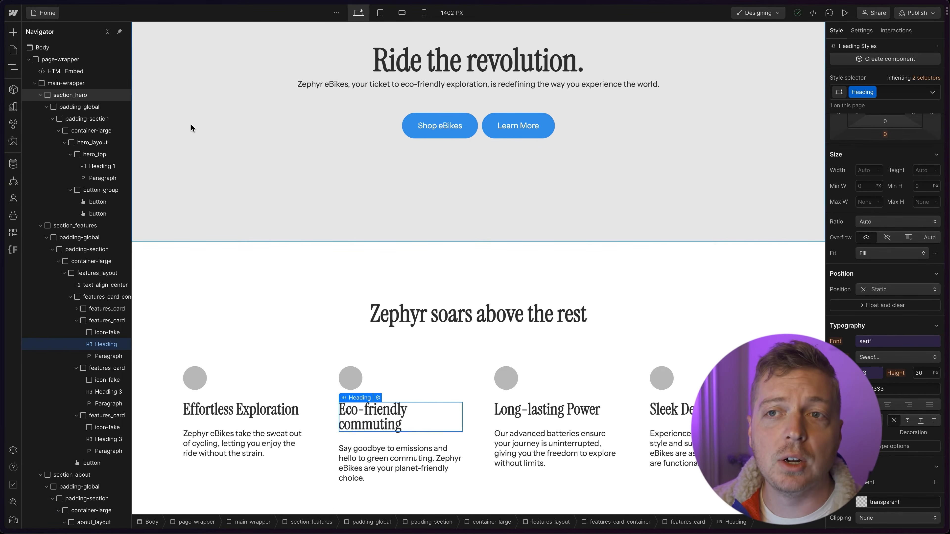
Create a color variable named swatch/black and set its color to black (#000000).
{"action": "left_click", "coordinate": [14, 107]}
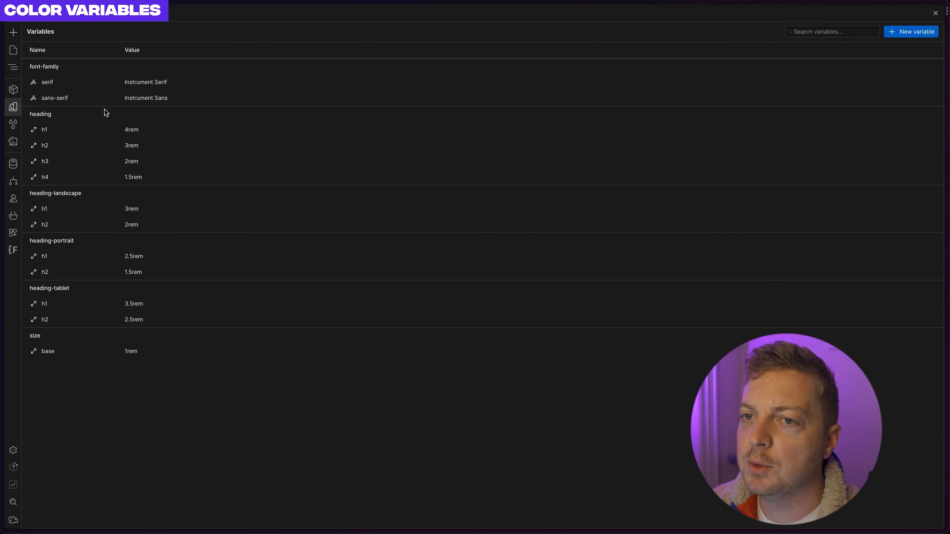
{"action": "left_click", "coordinate": [912, 34]}
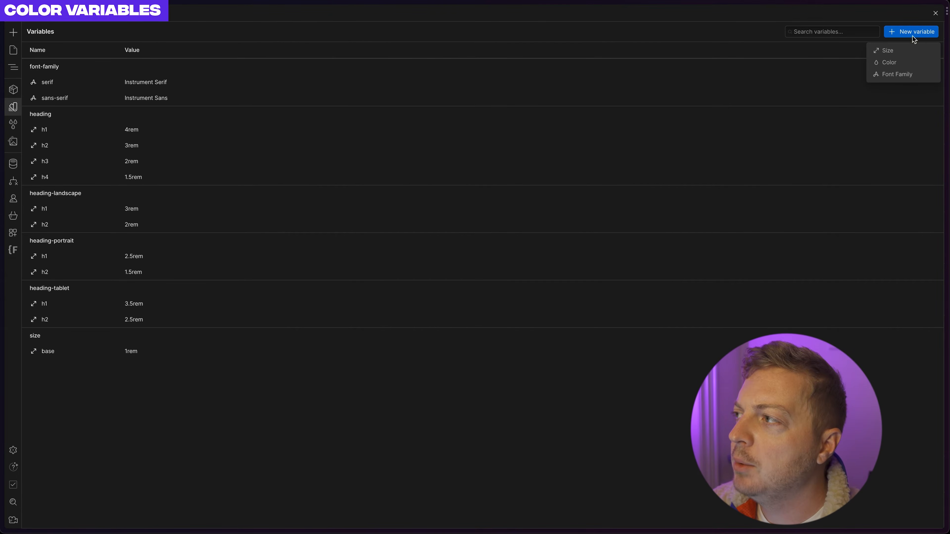
{"action": "left_click", "coordinate": [908, 63]}
{"action": "double_click", "coordinate": [67, 66]}
{"action": "type", "text": "swa/"}
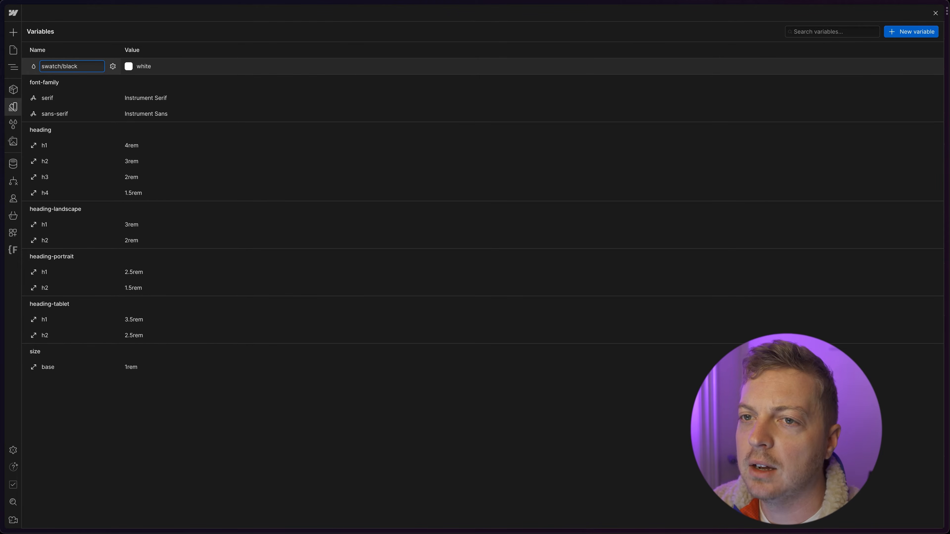
{"action": "key", "text": "Return"}
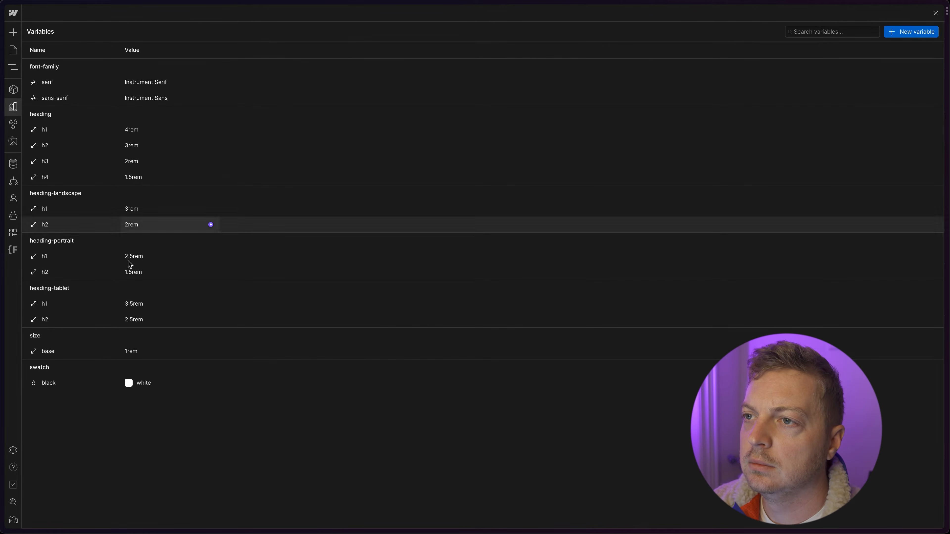
{"action": "left_click", "coordinate": [128, 383]}
{"action": "left_click_drag", "start_coordinate": [91, 463], "coordinate": [53, 494]}
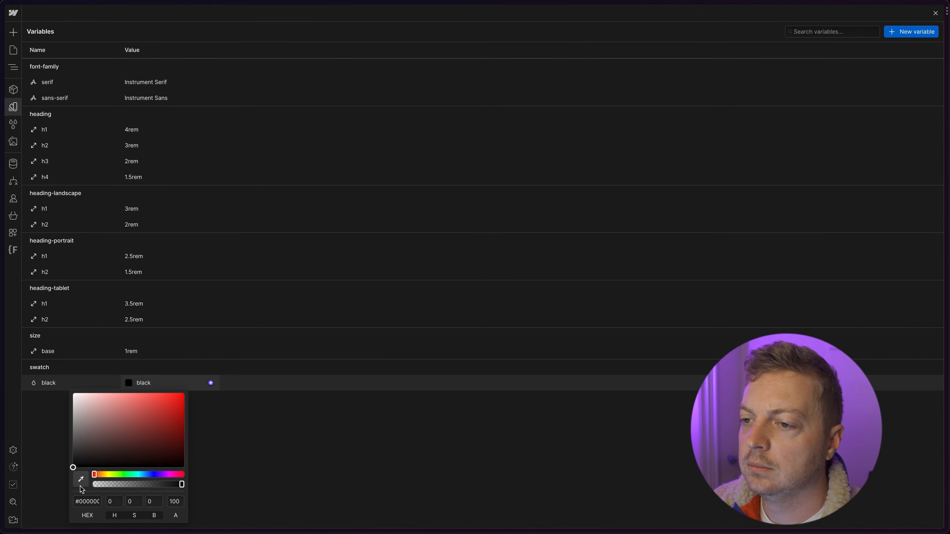
{"action": "left_click", "coordinate": [377, 420]}
Create a color variable named swatch/black-secondary, keeping its default color.
{"action": "left_click", "coordinate": [906, 34]}
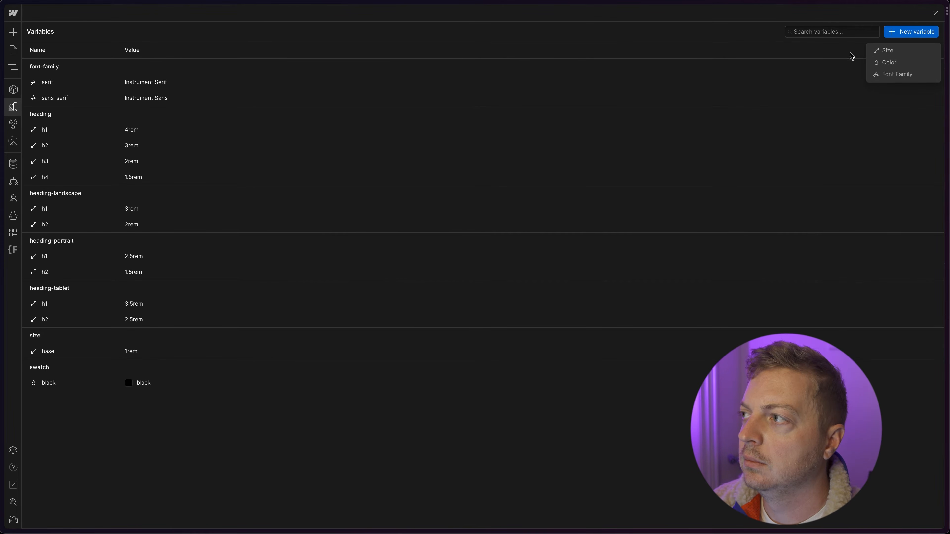
{"action": "left_click", "coordinate": [884, 62]}
{"action": "left_click", "coordinate": [83, 63]}
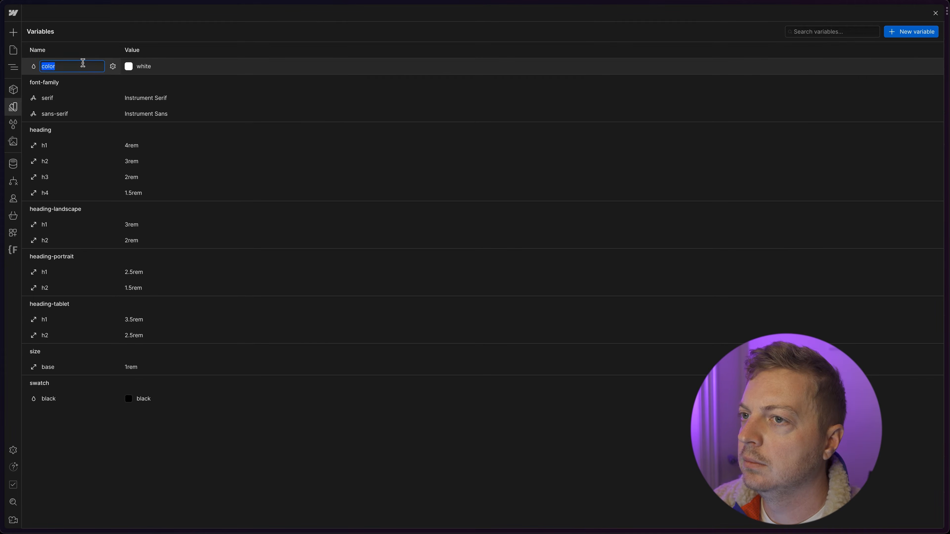
{"action": "type", "text": "swatch/"}
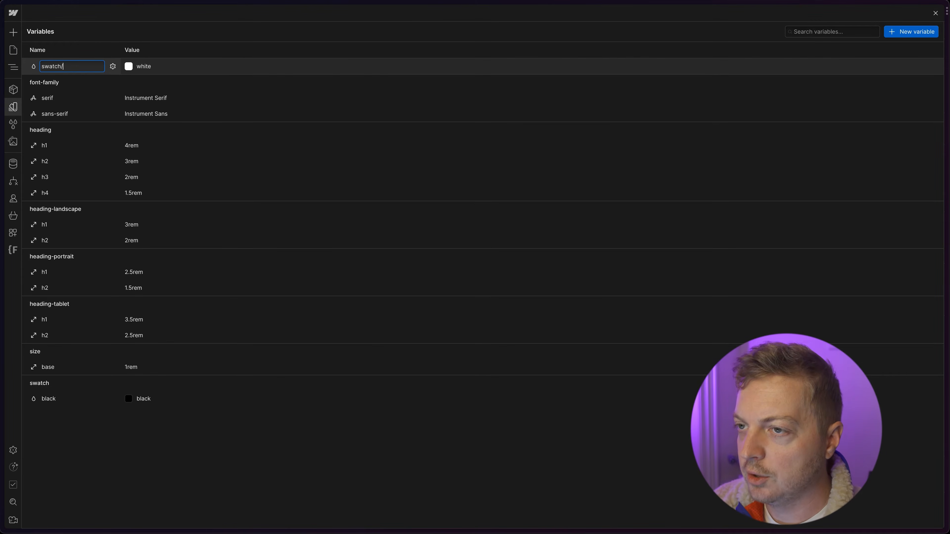
{"action": "type", "text": "black-"}
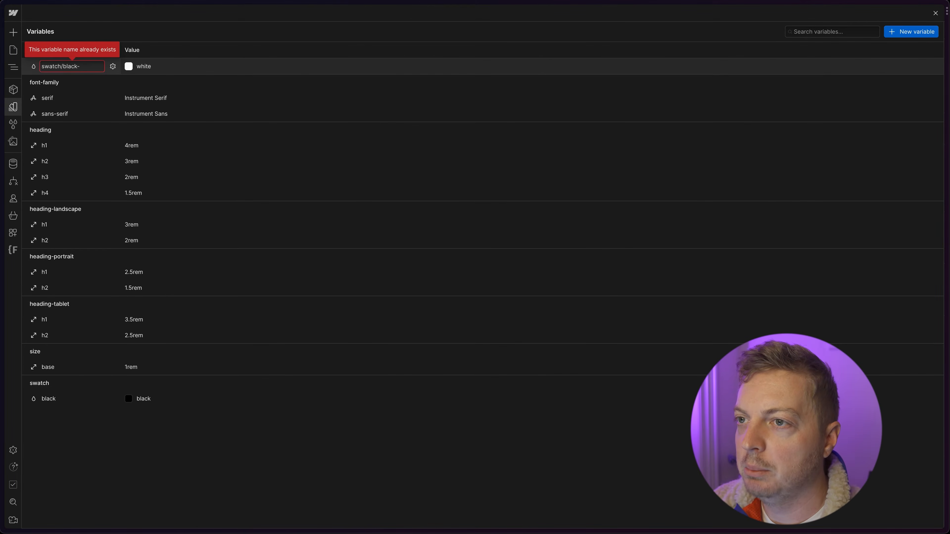
{"action": "type", "text": "secondary"}
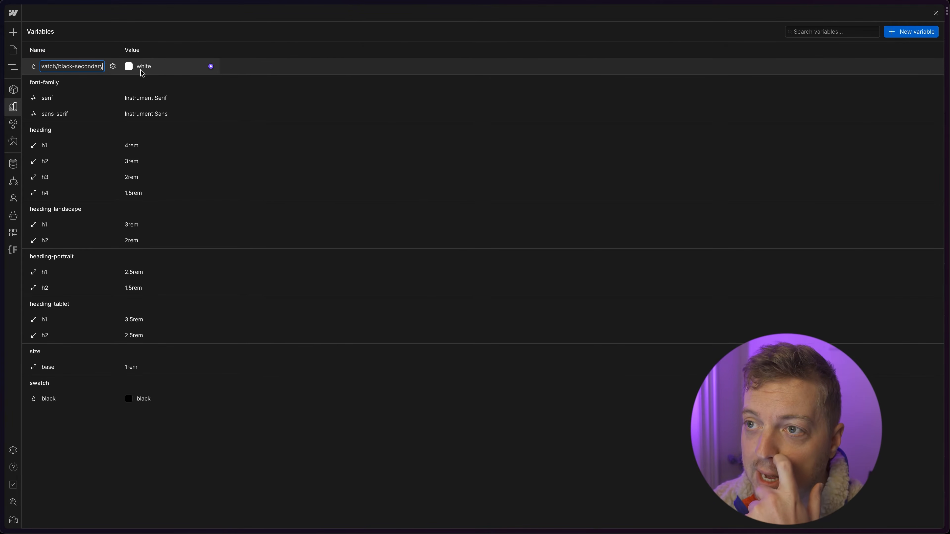
{"action": "left_click", "coordinate": [171, 427]}
Create a color variable named swatch/white with the value white.
{"action": "left_click", "coordinate": [904, 33]}
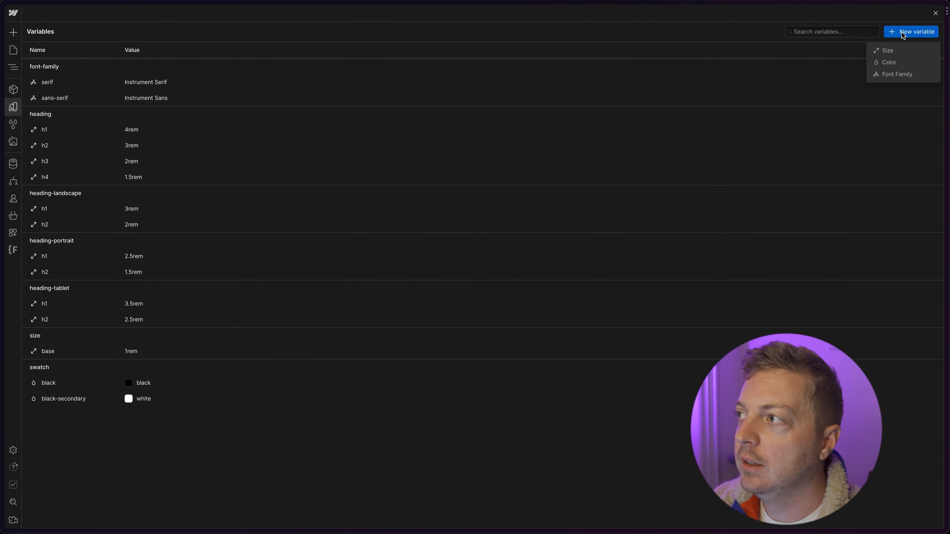
{"action": "left_click", "coordinate": [898, 62]}
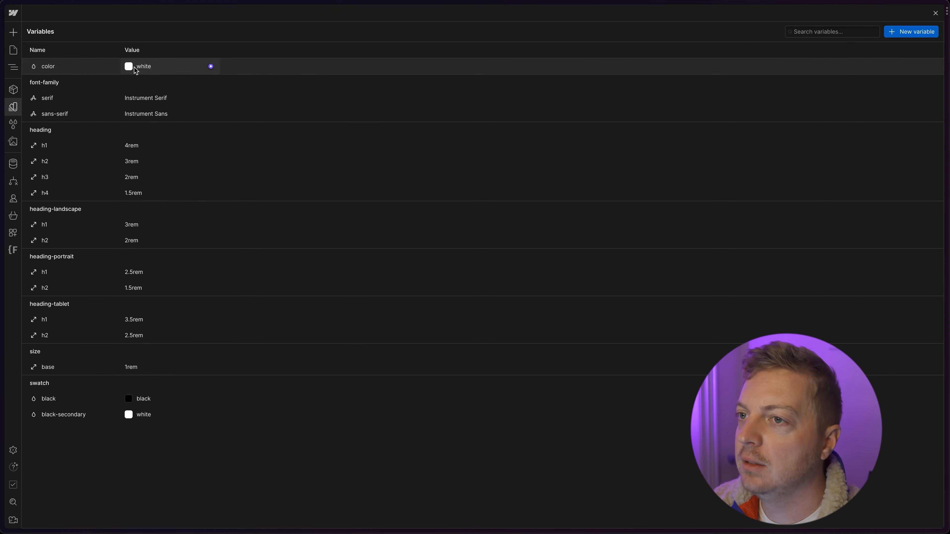
{"action": "left_click", "coordinate": [81, 68]}
{"action": "type", "text": "swatch/white"}
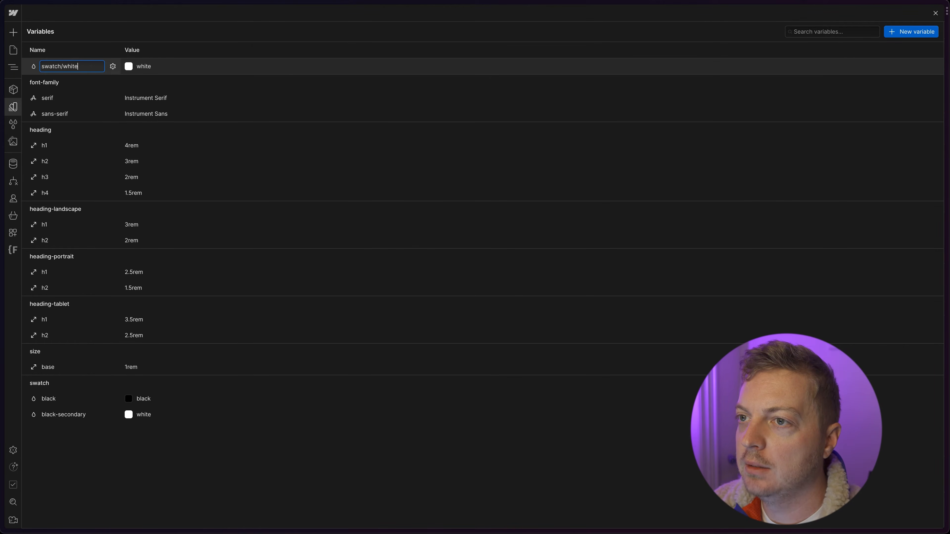
{"action": "key", "text": "Return"}
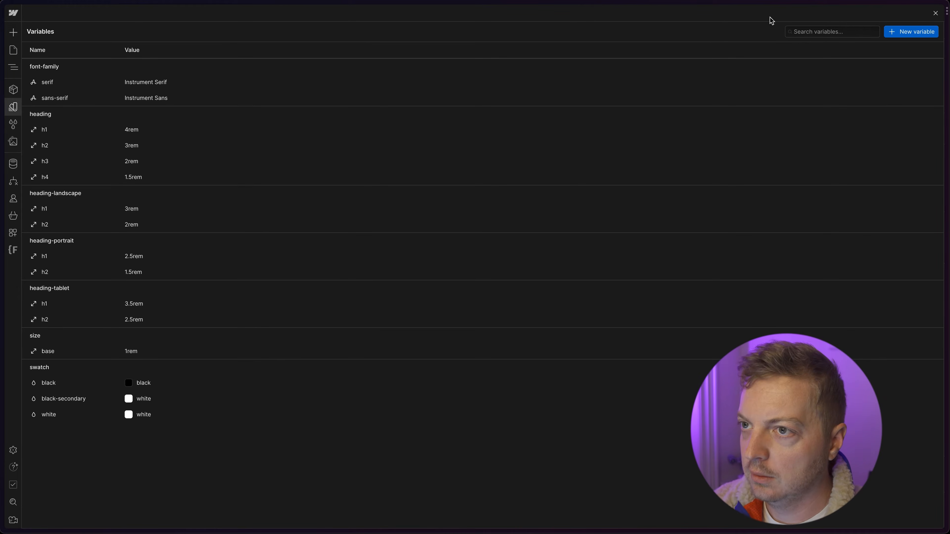
Create a color variable named swatch/white-secondary, keeping its default color.
{"action": "left_click", "coordinate": [904, 33]}
{"action": "left_click", "coordinate": [889, 62]}
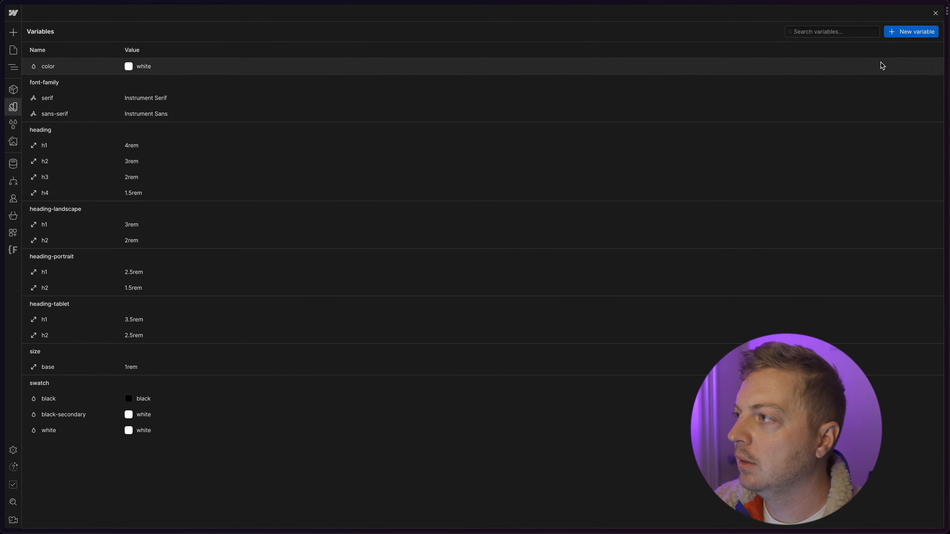
{"action": "left_click", "coordinate": [49, 66]}
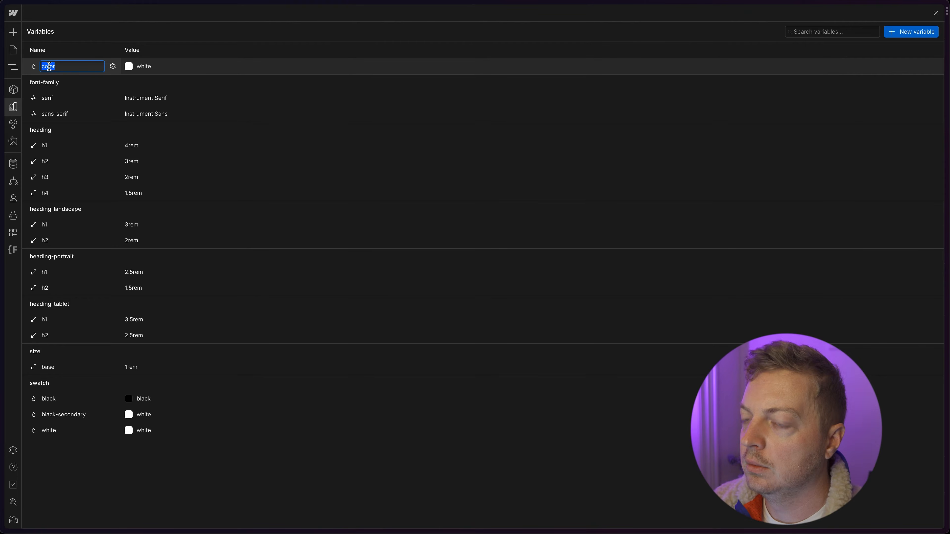
{"action": "type", "text": "swatch/white"}
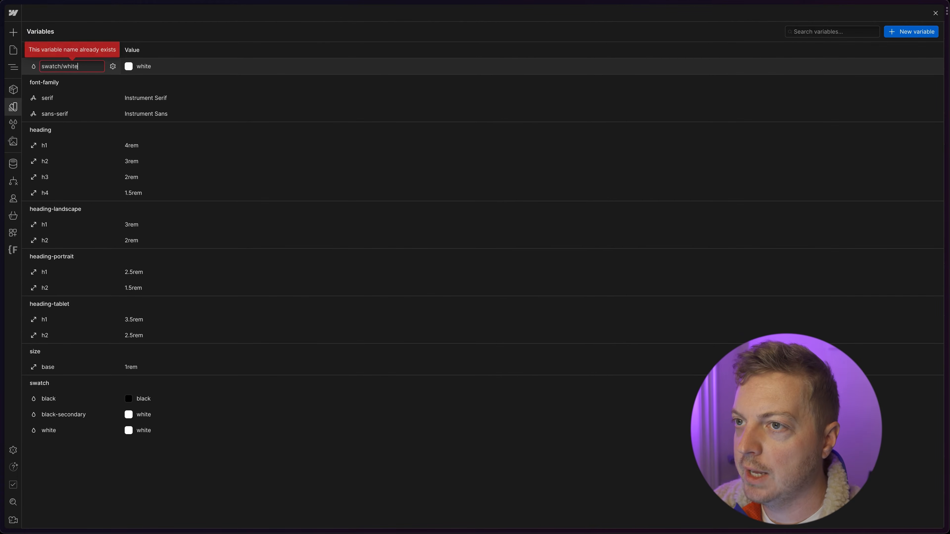
{"action": "key", "text": "BackSpace"}
{"action": "key", "text": "BackSpace"}
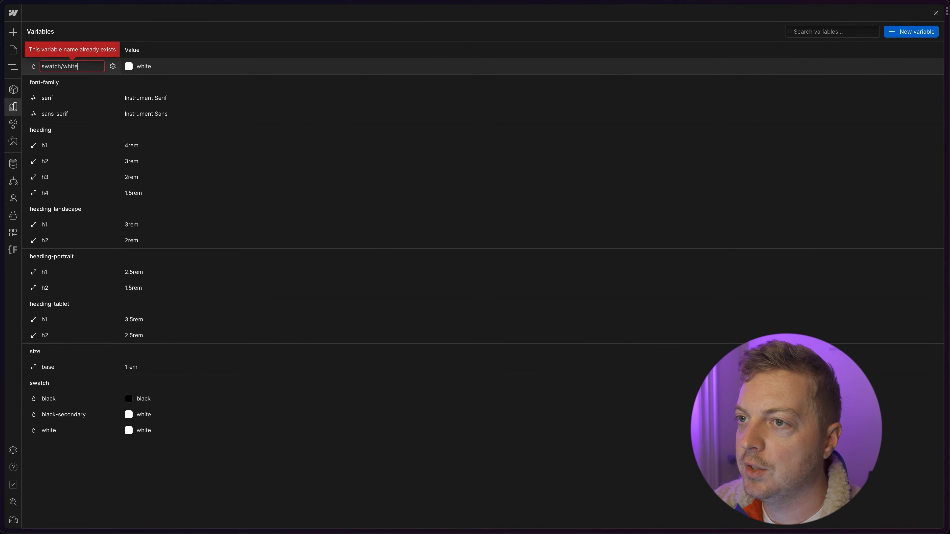
{"action": "type", "text": "-secondary"}
{"action": "key", "text": "Return"}
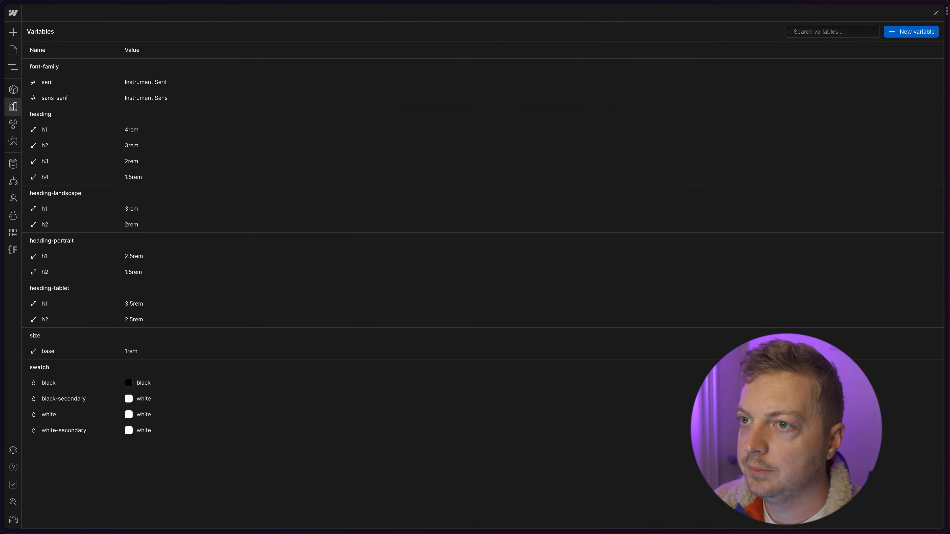
Create a color variable named swatch/orange, keeping its default color.
{"action": "left_click", "coordinate": [893, 34]}
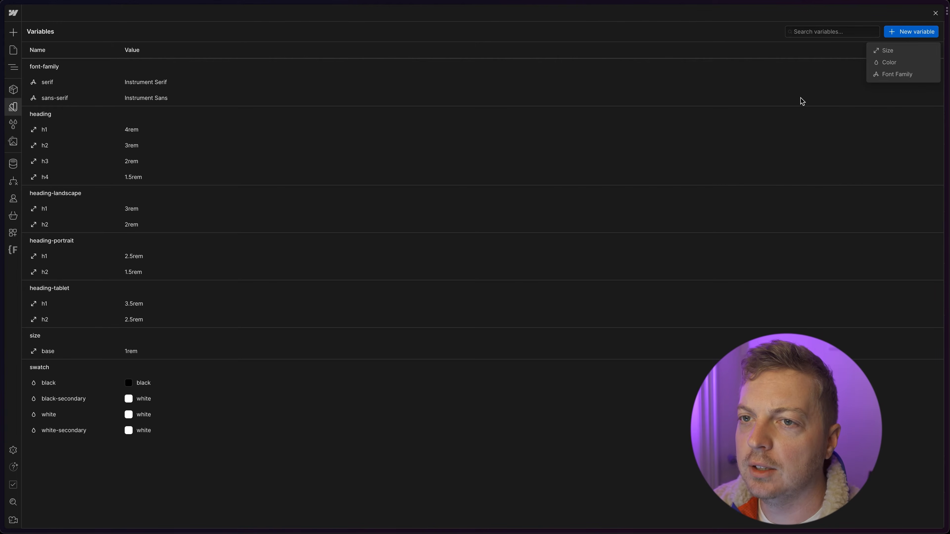
{"action": "left_click", "coordinate": [901, 63]}
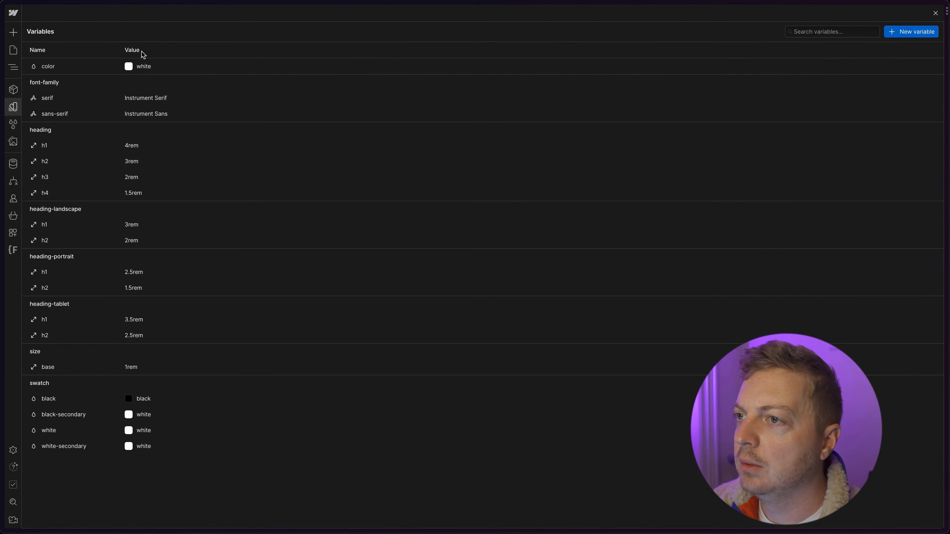
{"action": "left_click", "coordinate": [43, 67]}
{"action": "type", "text": "swatch/orange"}
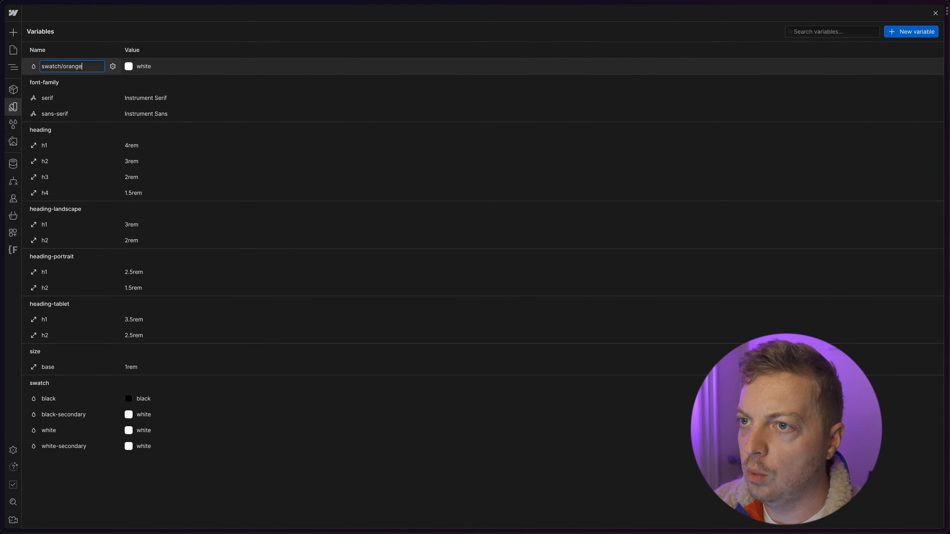
{"action": "key", "text": "Return"}
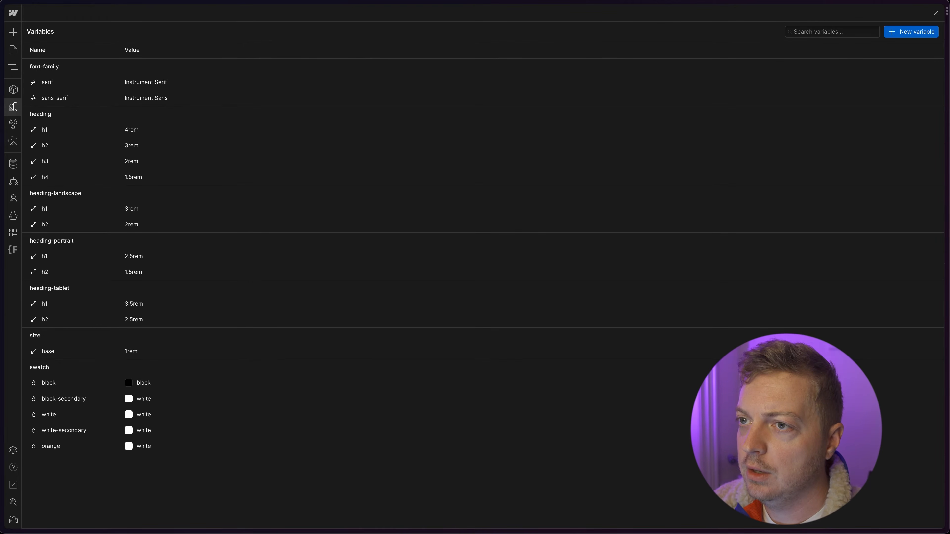
Create a color variable named swatch/light-orange, keeping its default color.
{"action": "left_click", "coordinate": [898, 30]}
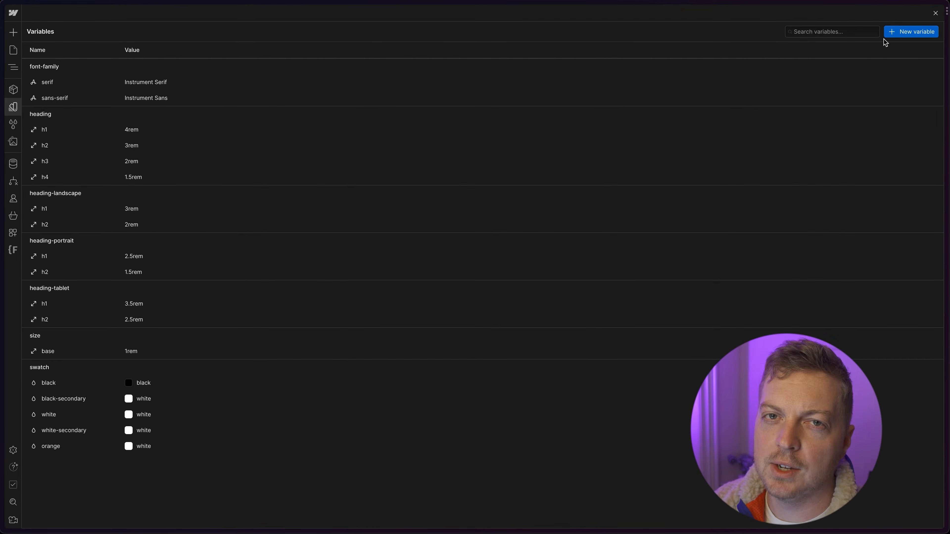
{"action": "left_click", "coordinate": [901, 63]}
{"action": "left_click", "coordinate": [47, 66]}
{"action": "type", "text": "s"}
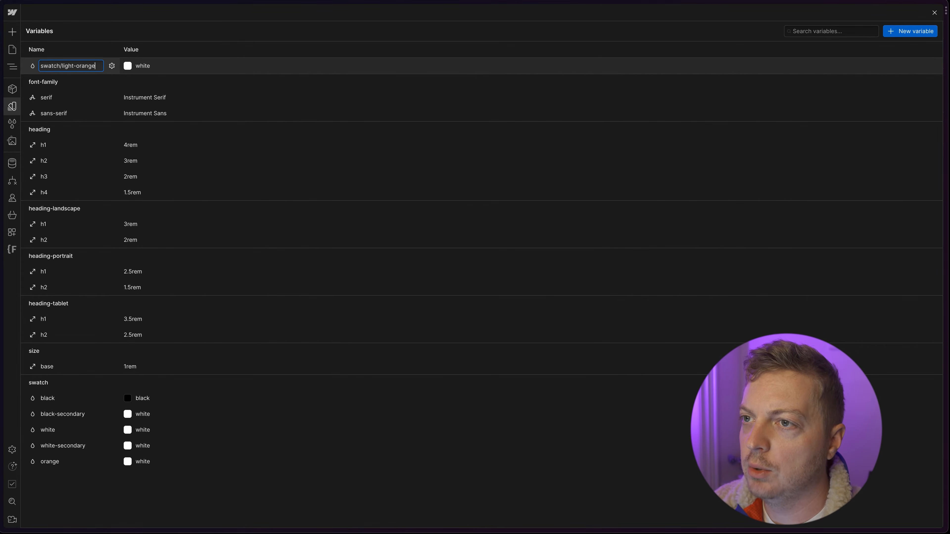
{"action": "type", "text": "watch/light-orange"}
{"action": "key", "text": "Return"}
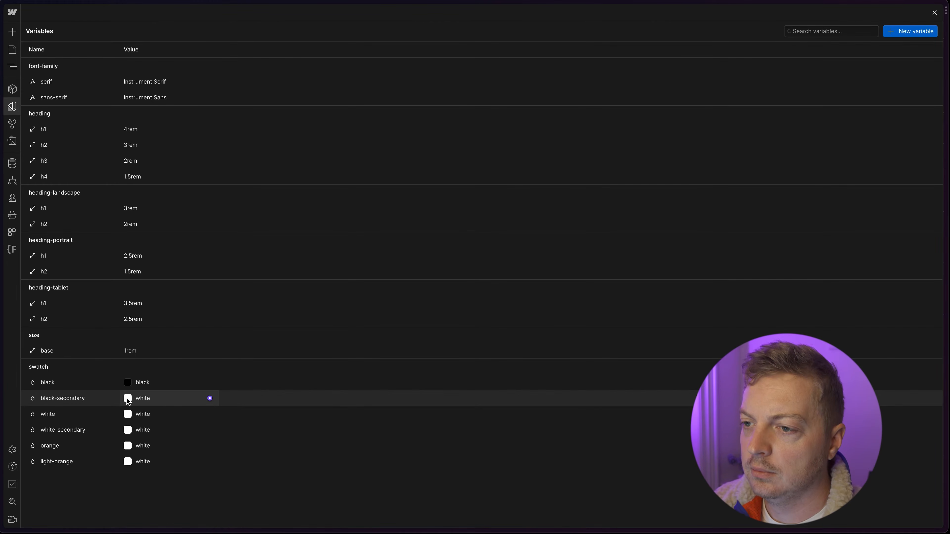
Try linking the black-secondary swatch's value to the black swatch variable.
{"action": "left_click", "coordinate": [127, 398]}
{"action": "left_click", "coordinate": [229, 428]}
{"action": "left_click", "coordinate": [210, 398]}
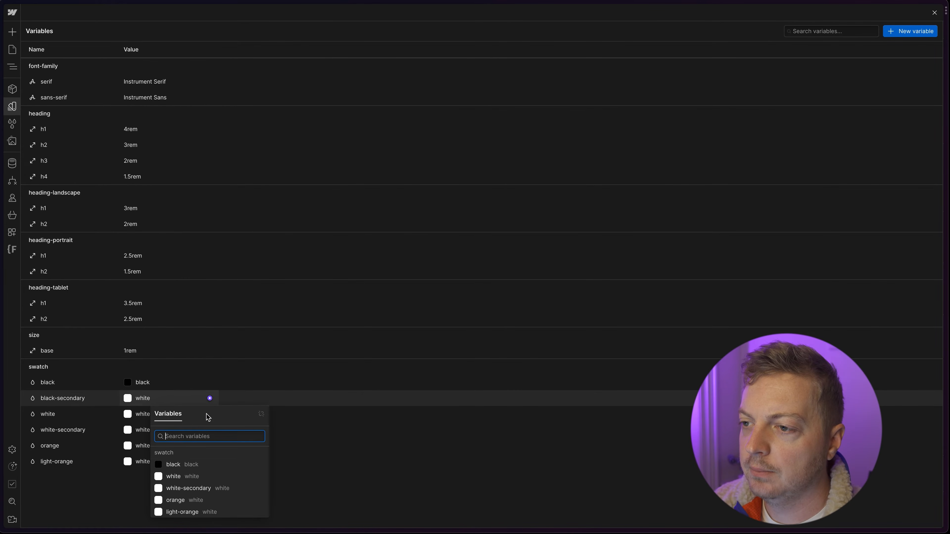
{"action": "left_click", "coordinate": [187, 465]}
{"action": "left_click", "coordinate": [141, 398]}
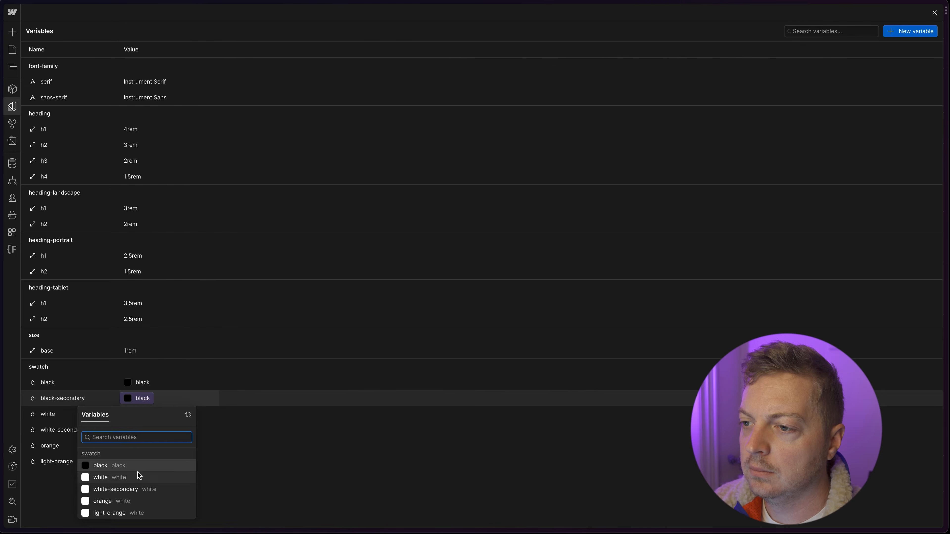
{"action": "left_click", "coordinate": [139, 476]}
{"action": "left_click", "coordinate": [140, 398]}
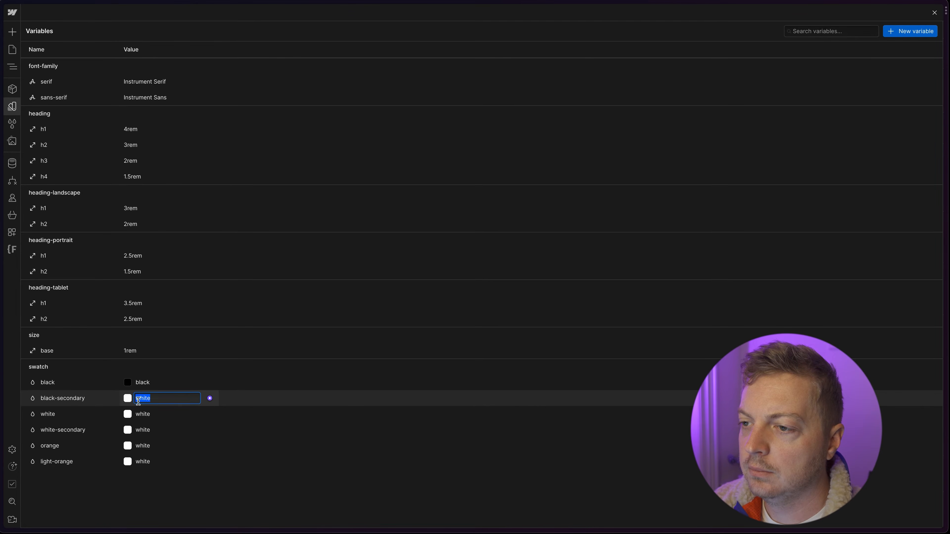
Set the black-secondary swatch to black (#000000) with 64% alpha.
{"action": "left_click", "coordinate": [128, 398]}
{"action": "left_click", "coordinate": [171, 374]}
{"action": "type", "text": "64"}
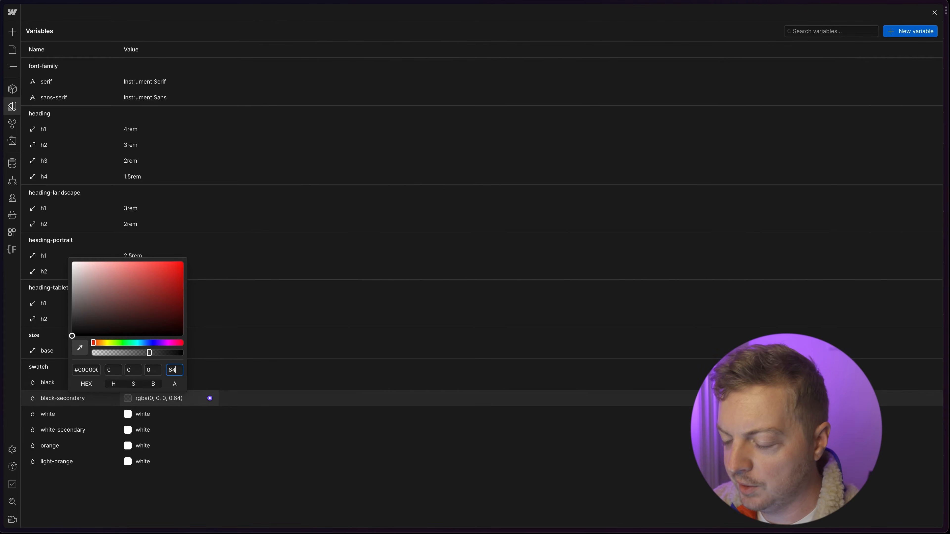
{"action": "left_click", "coordinate": [176, 504]}
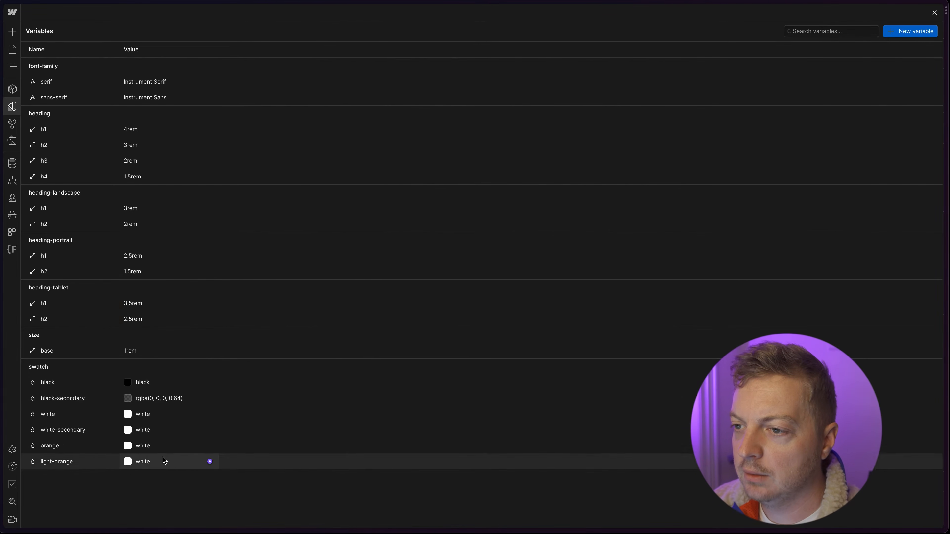
Set the white-secondary swatch to white with 70% alpha.
{"action": "left_click", "coordinate": [128, 430]}
{"action": "left_click", "coordinate": [172, 400]}
{"action": "type", "text": "70"}
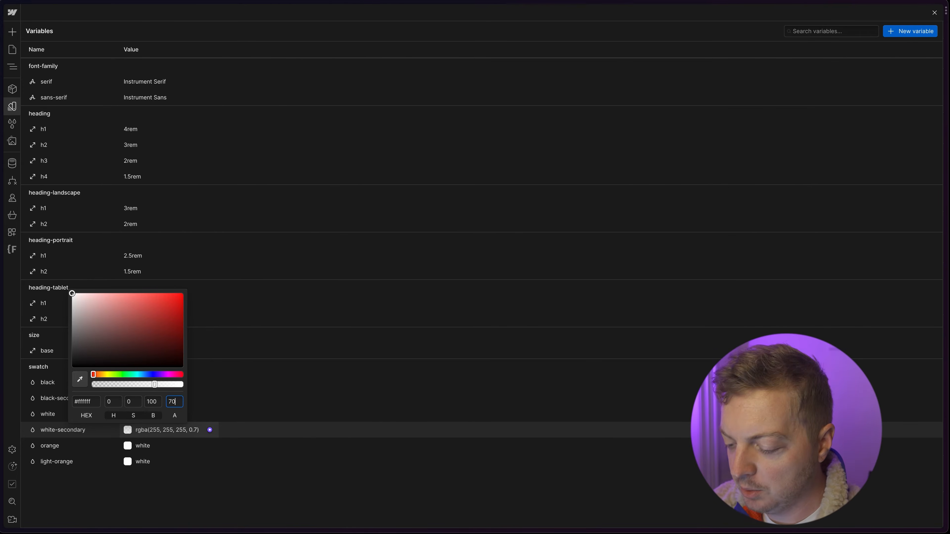
{"action": "left_click", "coordinate": [171, 498]}
Set the orange swatch to the red-orange color #fa523b.
{"action": "left_click", "coordinate": [127, 446]}
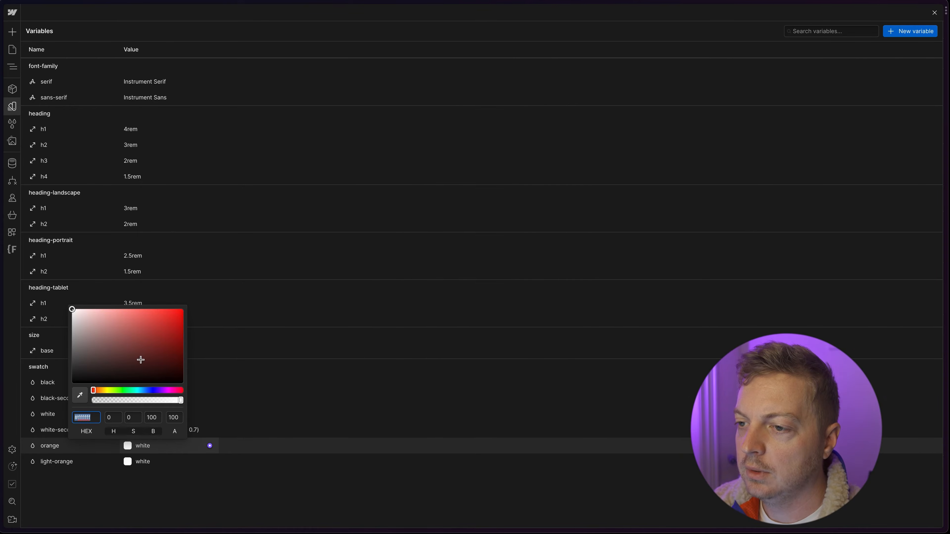
{"action": "left_click", "coordinate": [93, 391]}
{"action": "left_click_drag", "start_coordinate": [123, 362], "coordinate": [156, 314]}
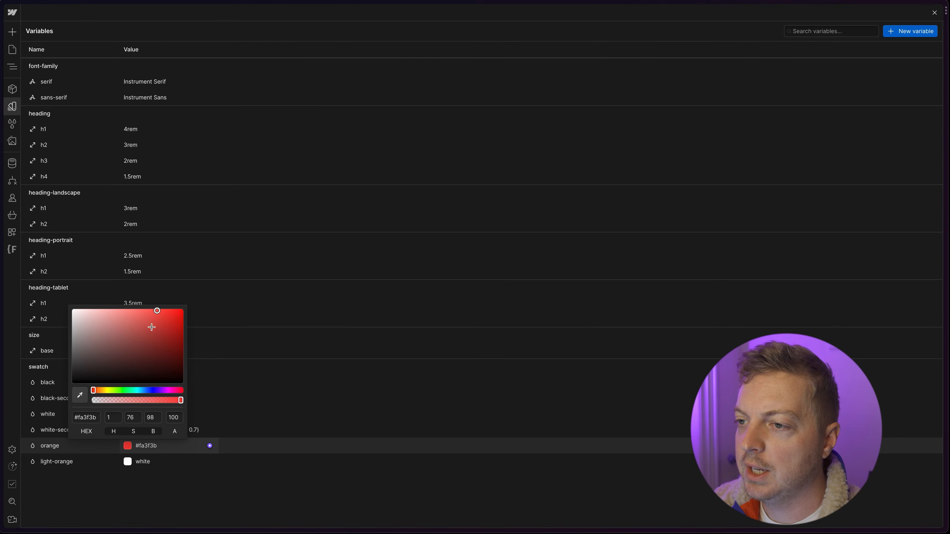
{"action": "left_click_drag", "start_coordinate": [93, 391], "coordinate": [93, 390]}
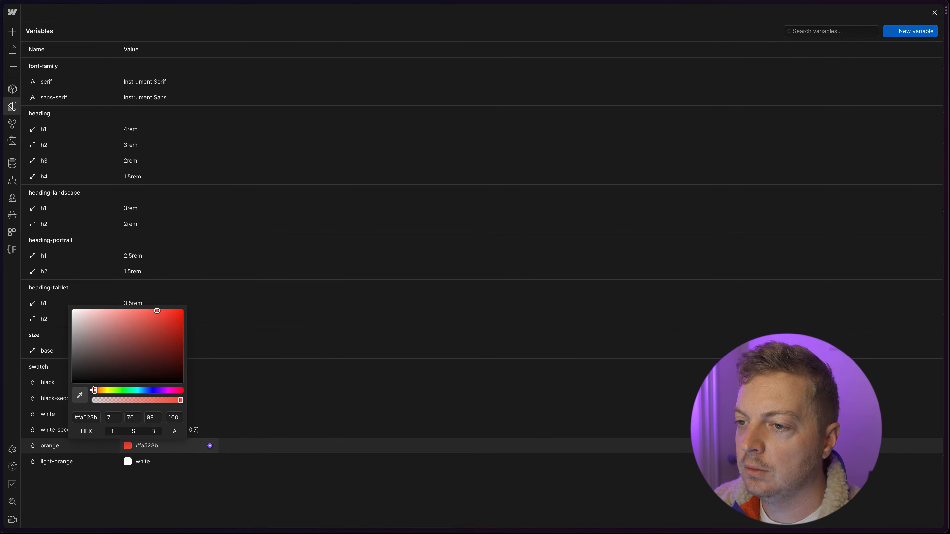
{"action": "left_click", "coordinate": [119, 477]}
Copy the orange swatch's color value #fa523b into the light-orange swatch.
{"action": "left_click", "coordinate": [142, 447]}
{"action": "key", "text": "ctrl+c"}
{"action": "left_click", "coordinate": [128, 462]}
{"action": "key", "text": "ctrl+v"}
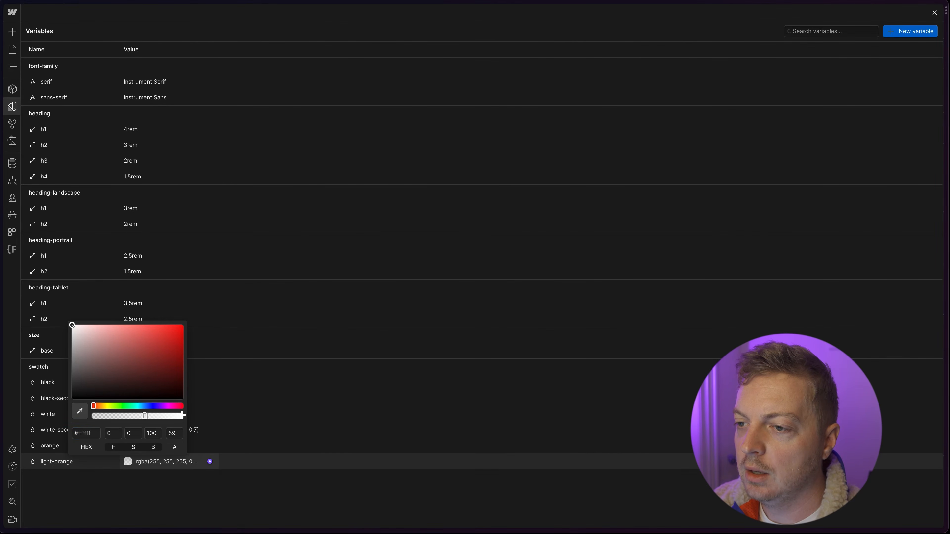
{"action": "left_click", "coordinate": [146, 466]}
{"action": "double_click", "coordinate": [146, 466]}
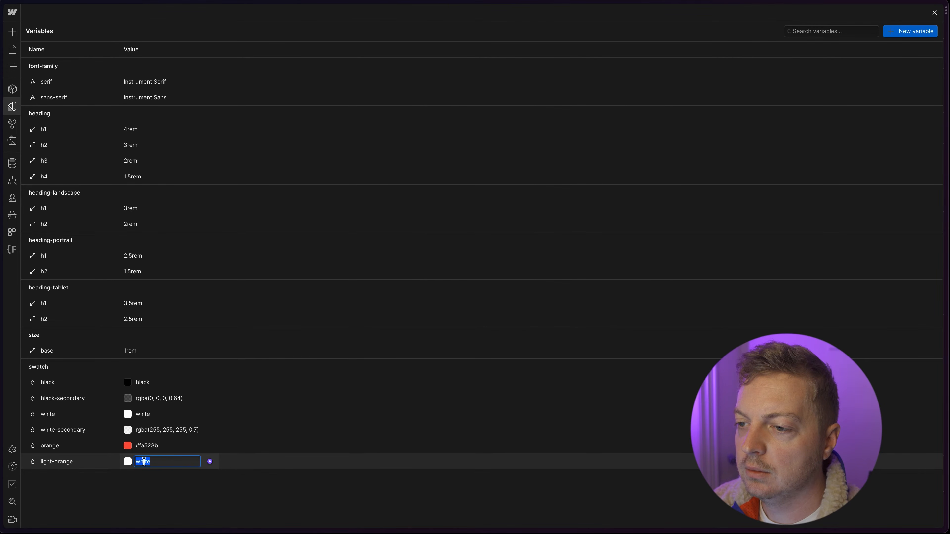
{"action": "left_click", "coordinate": [128, 462]}
{"action": "key", "text": "ctrl+v"}
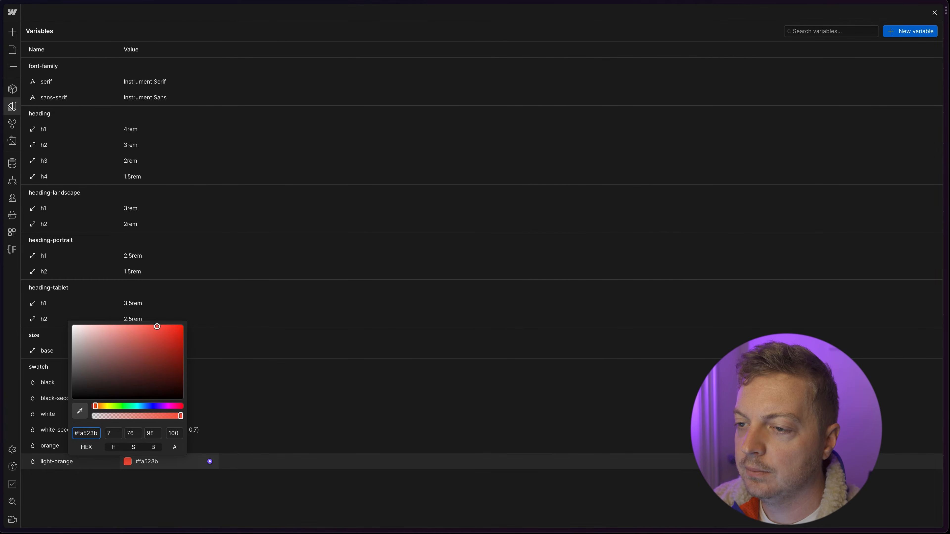
Lighten the light-orange swatch by reducing its saturation to about #ff8f80.
{"action": "left_click", "coordinate": [138, 324]}
{"action": "mouse_move", "coordinate": [139, 324]}
{"action": "left_mouse_down"}
{"action": "mouse_move", "coordinate": [109, 324]}
{"action": "mouse_move", "coordinate": [128, 325]}
{"action": "left_mouse_up"}
{"action": "left_click", "coordinate": [287, 149]}
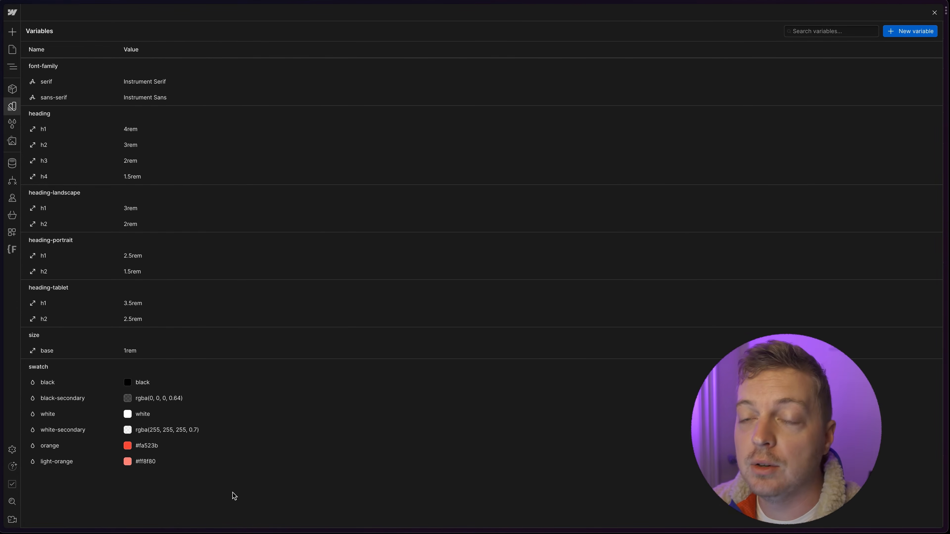
Create a color variable named text-primary.
{"action": "left_click", "coordinate": [897, 32]}
{"action": "left_click", "coordinate": [895, 62]}
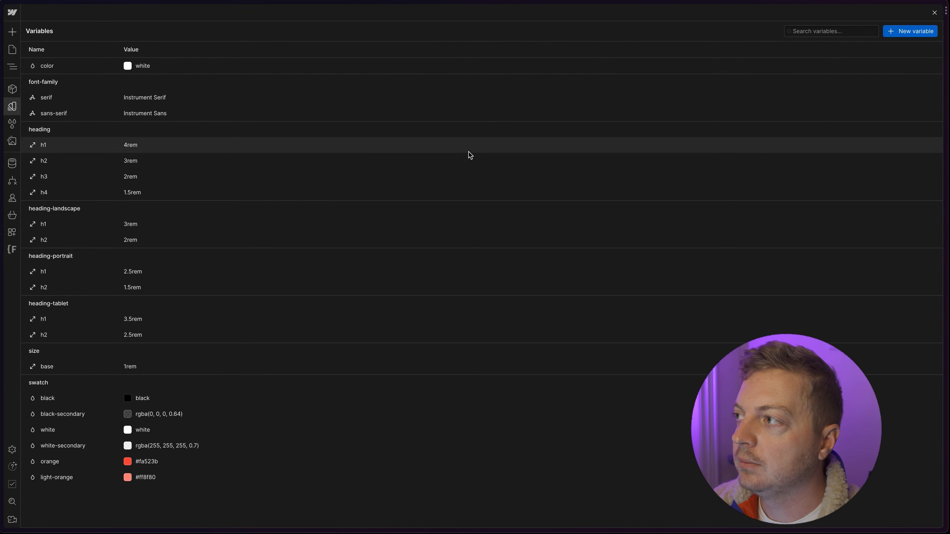
{"action": "left_click", "coordinate": [62, 66]}
{"action": "type", "text": "text-"}
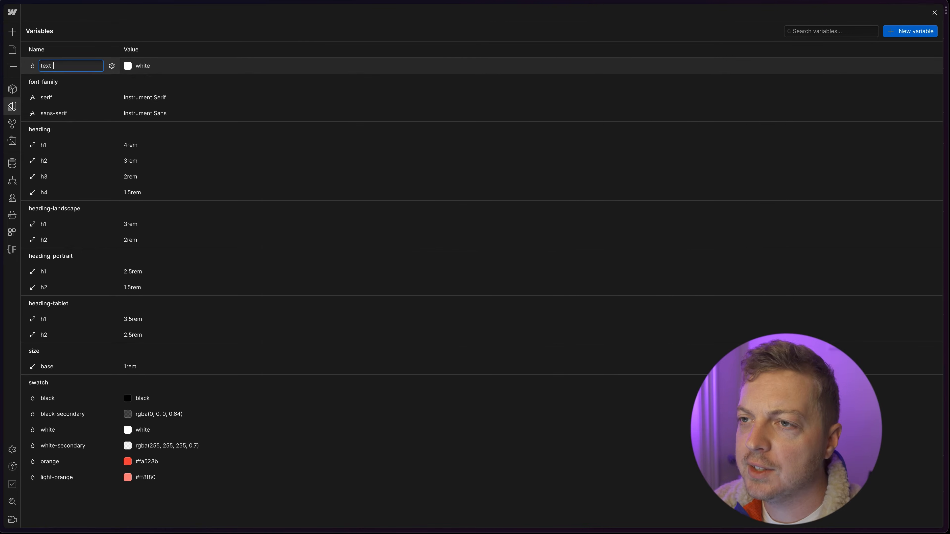
{"action": "type", "text": "primary"}
{"action": "key", "text": "Return"}
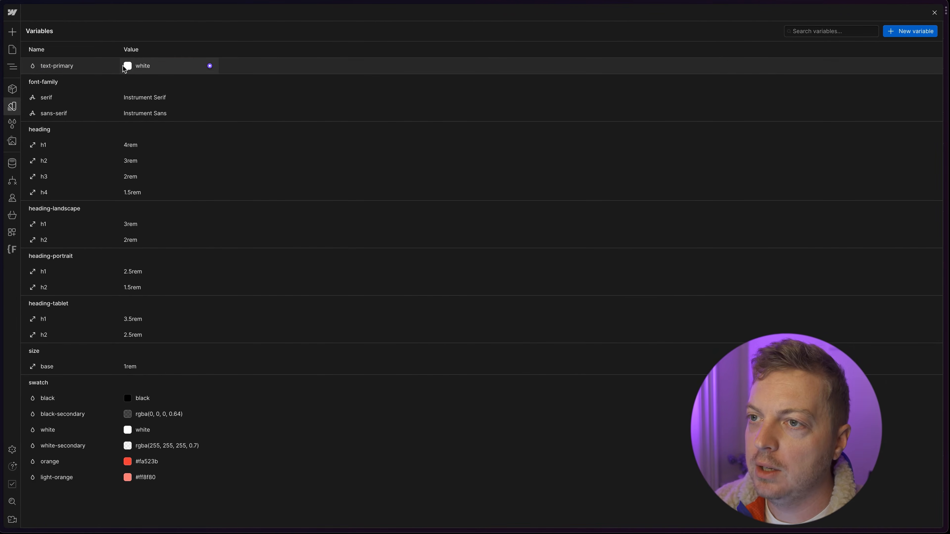
Link the text-primary variable's value to the black swatch variable.
{"action": "left_click", "coordinate": [154, 66]}
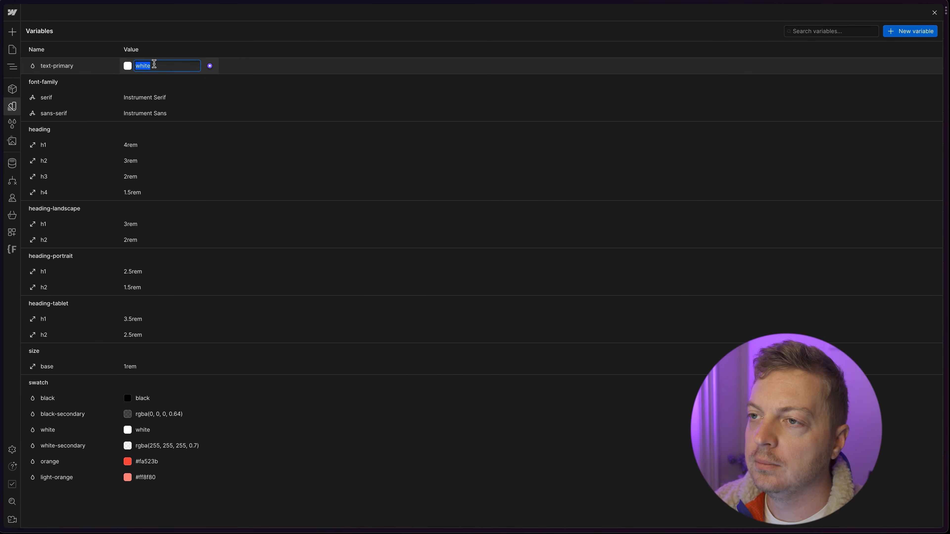
{"action": "left_click", "coordinate": [210, 66]}
{"action": "left_click", "coordinate": [195, 132]}
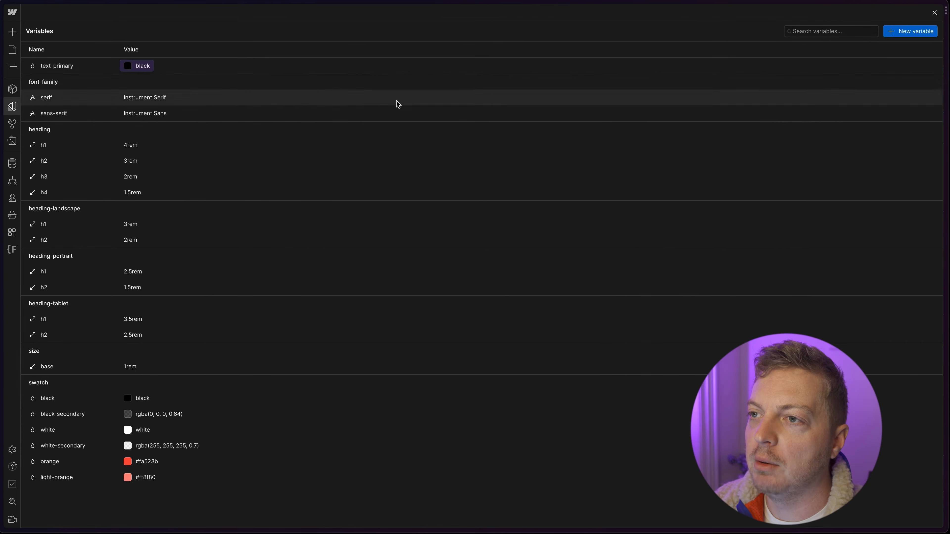
Create another color variable named text-secondary, keeping its default color.
{"action": "left_click", "coordinate": [910, 31]}
{"action": "left_click", "coordinate": [897, 62]}
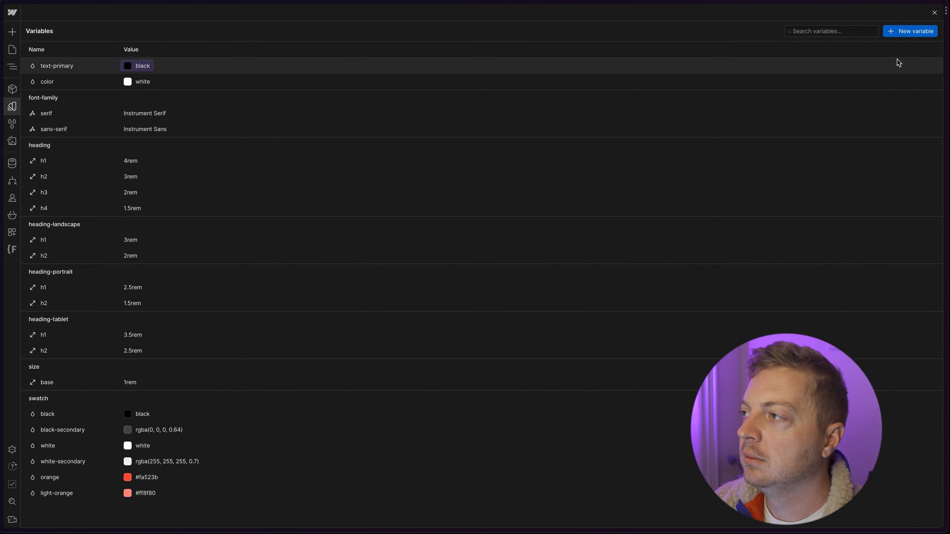
{"action": "left_click", "coordinate": [90, 81]}
{"action": "type", "text": "text-secondary"}
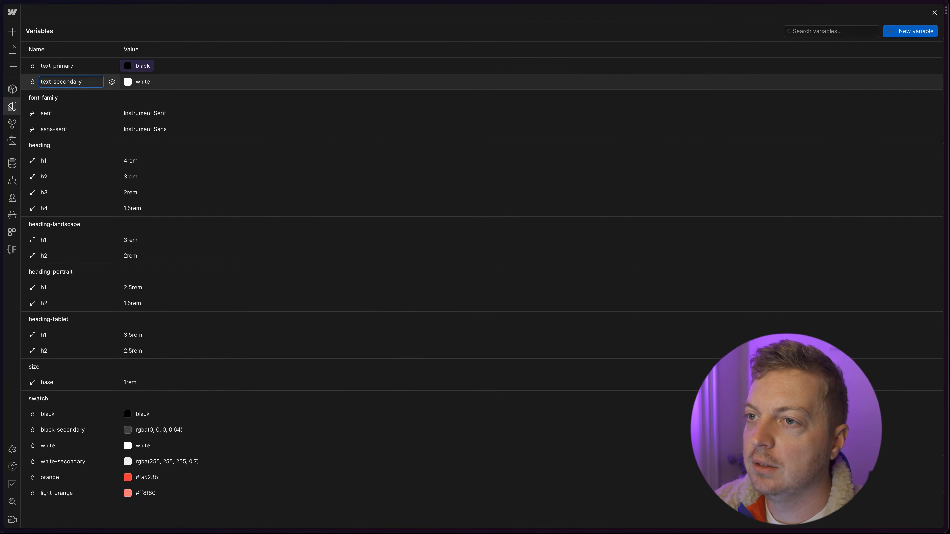
Rename the text-primary variable as color/text-primary to place it in a color group.
{"action": "left_click", "coordinate": [84, 65]}
{"action": "key", "text": "Left"}
{"action": "key", "text": "ctrl+a"}
{"action": "type", "text": "tex"}
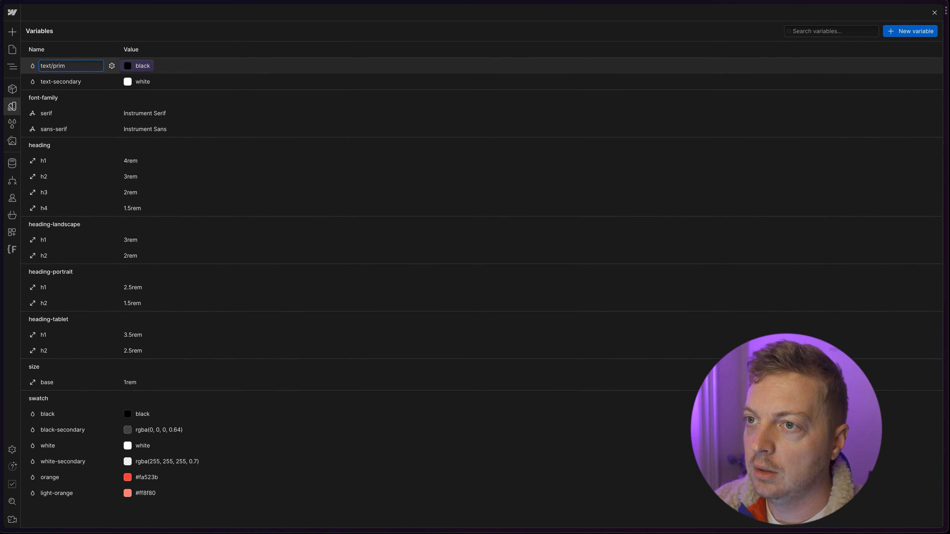
{"action": "key", "text": "BackSpace"}
{"action": "key", "text": "BackSpace"}
{"action": "type", "text": "coo"}
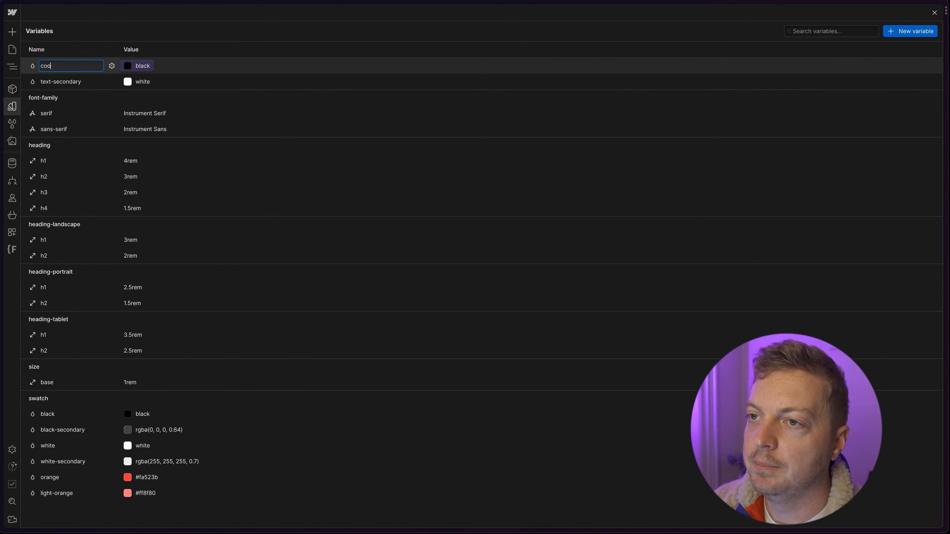
{"action": "type", "text": "or/text-primary"}
{"action": "key", "text": "Return"}
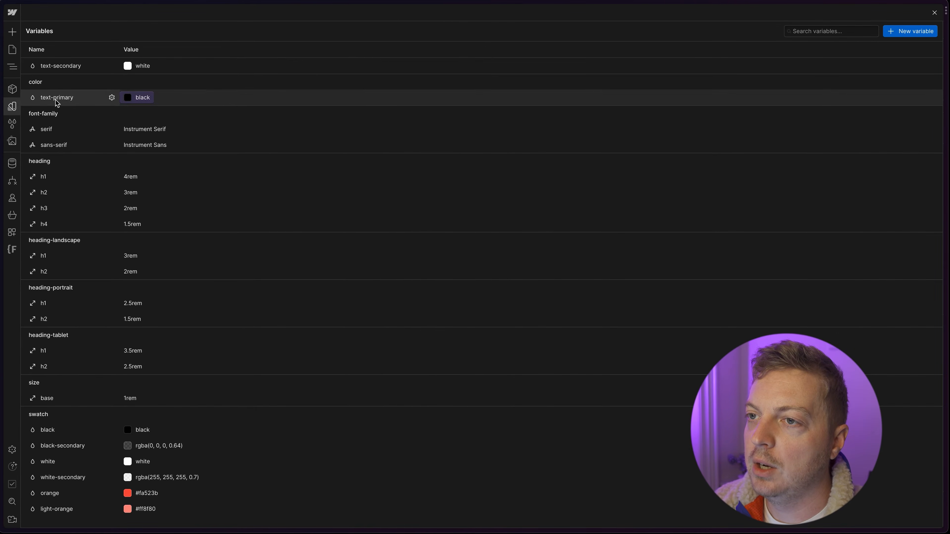
Rename the text-secondary variable as color/text-secondary and link its value to the black-secondary swatch.
{"action": "left_click", "coordinate": [61, 65]}
{"action": "key", "text": "Home"}
{"action": "type", "text": "color"}
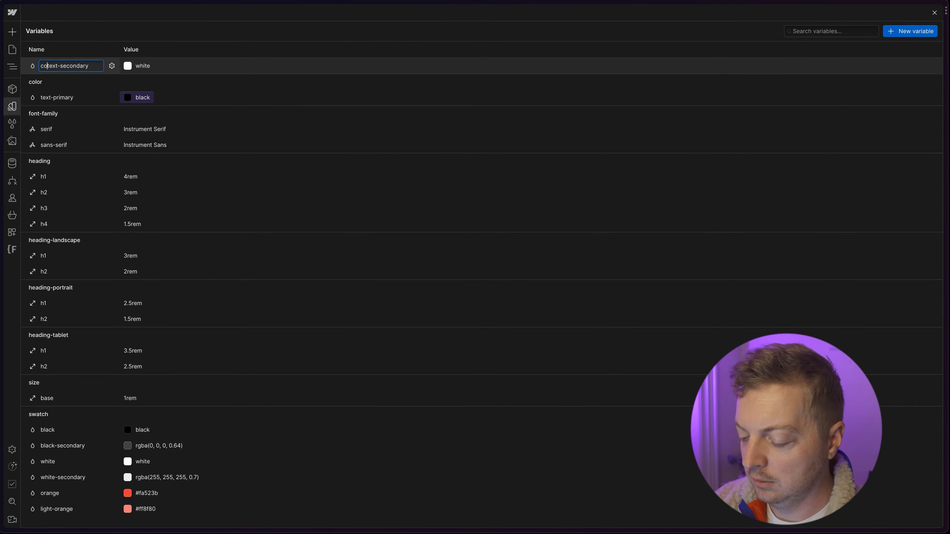
{"action": "type", "text": "/"}
{"action": "key", "text": "Return"}
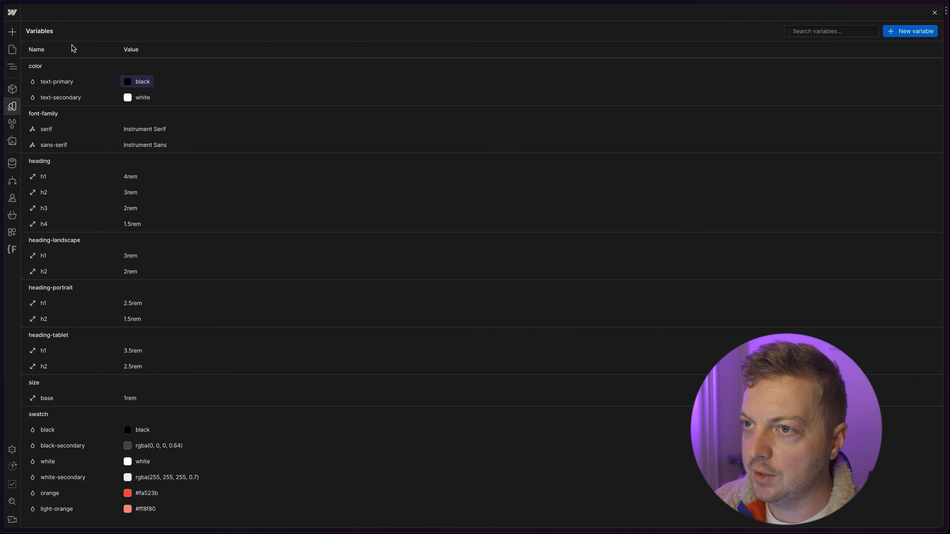
{"action": "left_click", "coordinate": [210, 98]}
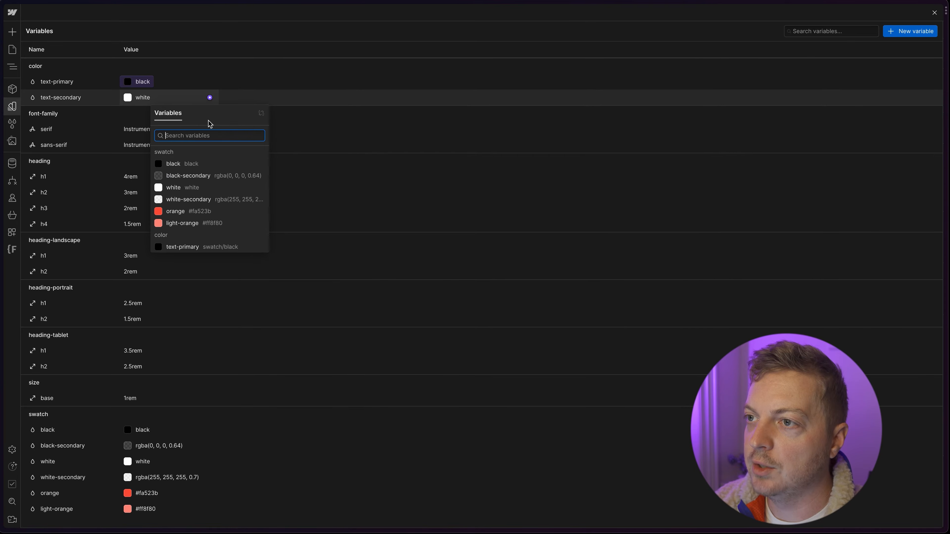
{"action": "left_click", "coordinate": [210, 175]}
Create a color variable named color/light-bg and link its value to the white swatch.
{"action": "left_click", "coordinate": [903, 36]}
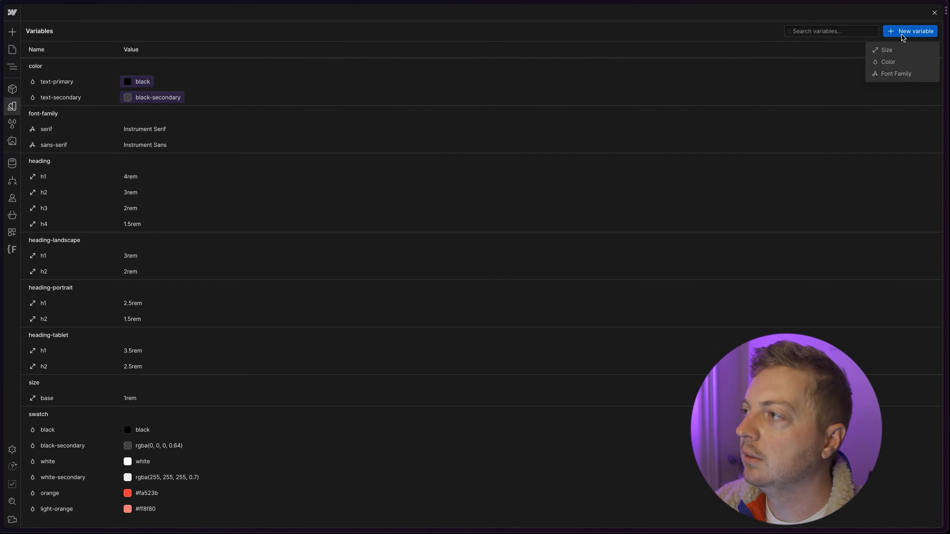
{"action": "left_click", "coordinate": [897, 62]}
{"action": "double_click", "coordinate": [51, 66]}
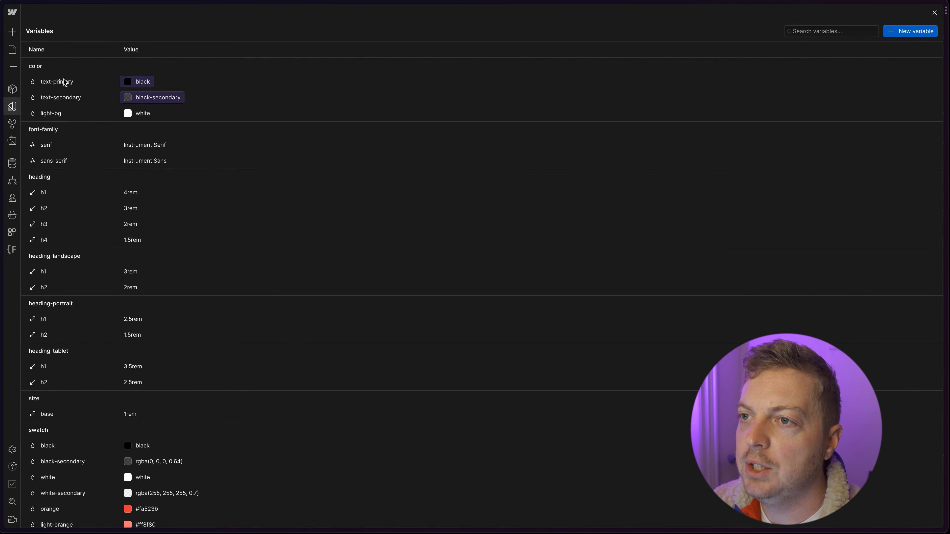
{"action": "left_click", "coordinate": [209, 113]}
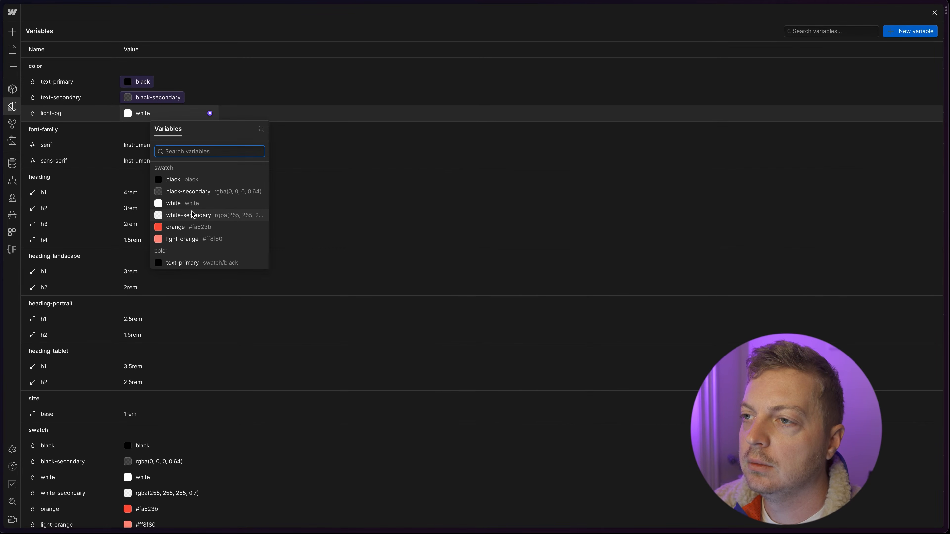
{"action": "left_click", "coordinate": [195, 204]}
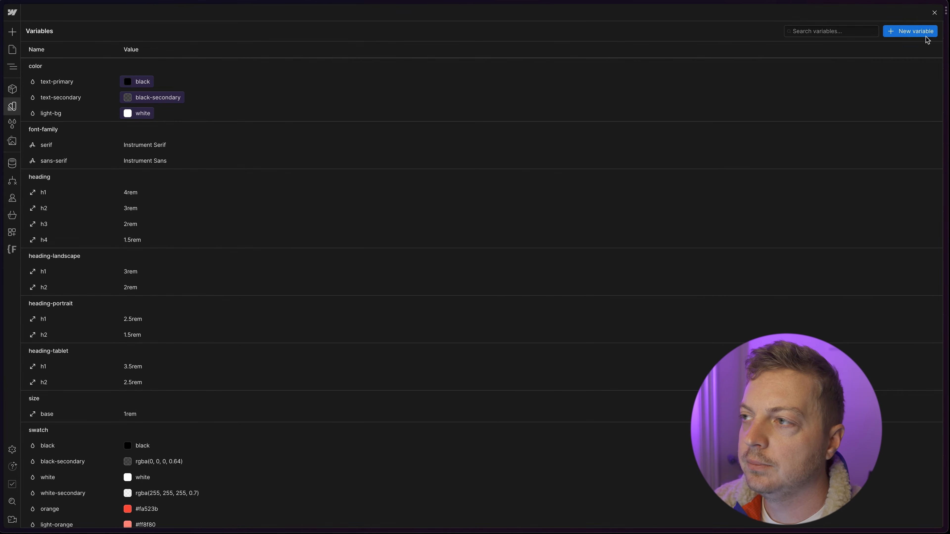
Create a color variable named color/dark-bg and link its value to the black swatch.
{"action": "left_click", "coordinate": [919, 29]}
{"action": "left_click", "coordinate": [902, 62]}
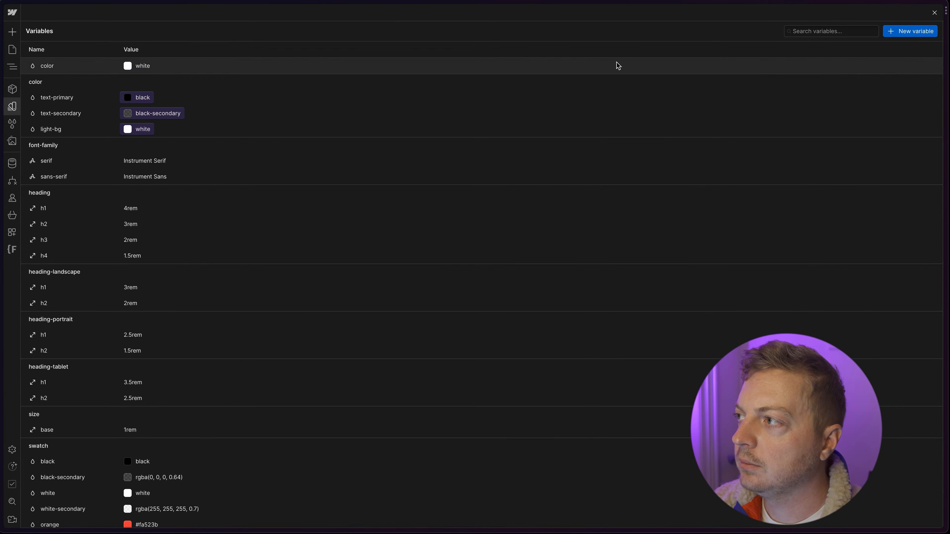
{"action": "double_click", "coordinate": [57, 65]}
{"action": "key", "text": "Right"}
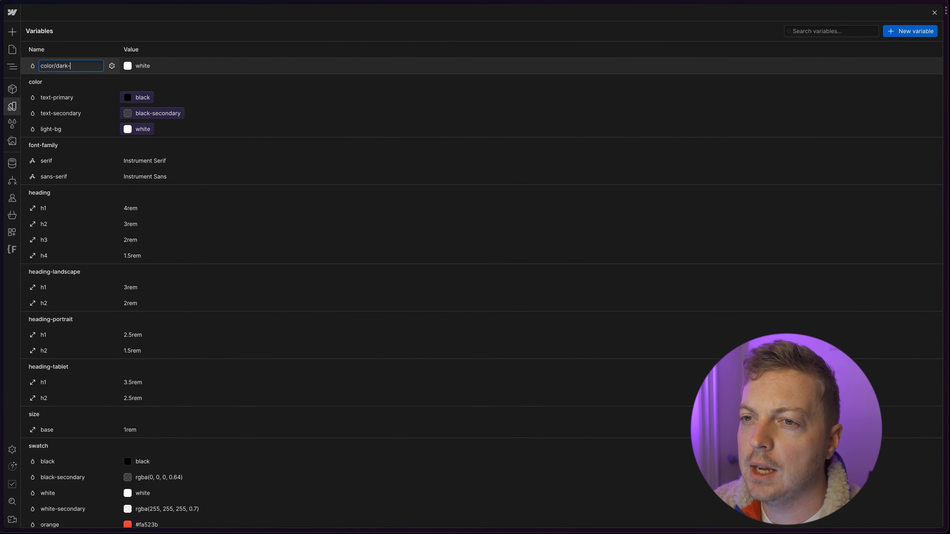
{"action": "type", "text": "/dark-bg"}
{"action": "key", "text": "Return"}
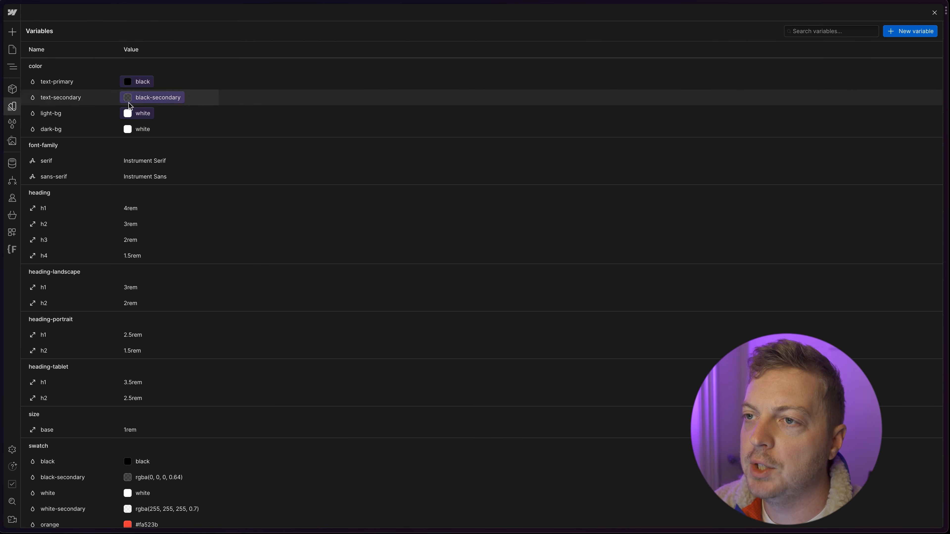
{"action": "left_click", "coordinate": [210, 129]}
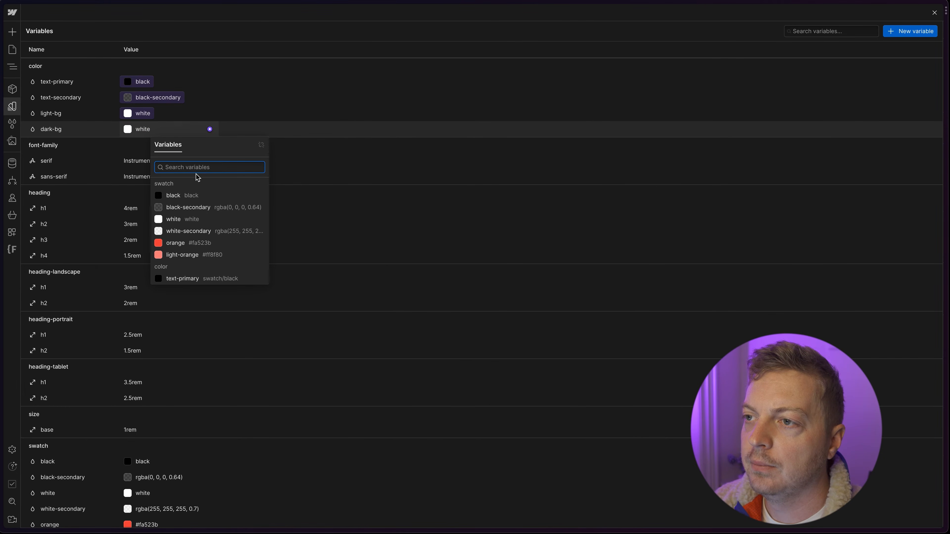
{"action": "left_click", "coordinate": [195, 198]}
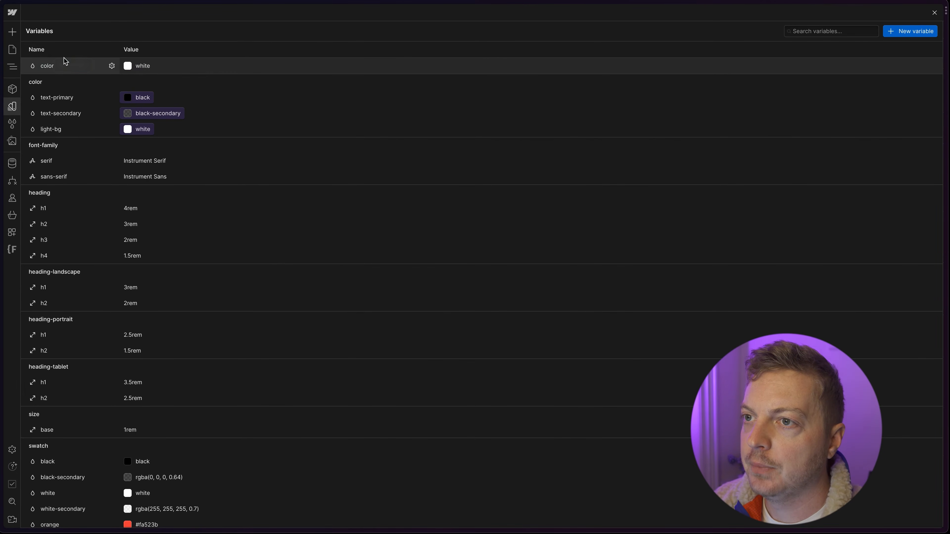
Rename the new ungrouped color variable as color/dark-bg and link its value to the orange swatch.
{"action": "left_click", "coordinate": [70, 66]}
{"action": "type", "text": "/dark-bg"}
{"action": "key", "text": "Return"}
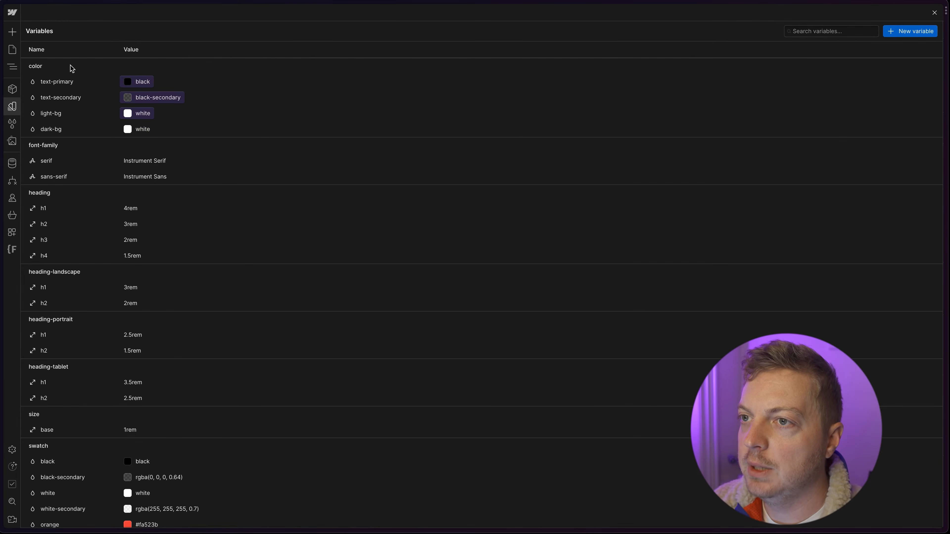
{"action": "left_click", "coordinate": [209, 130]}
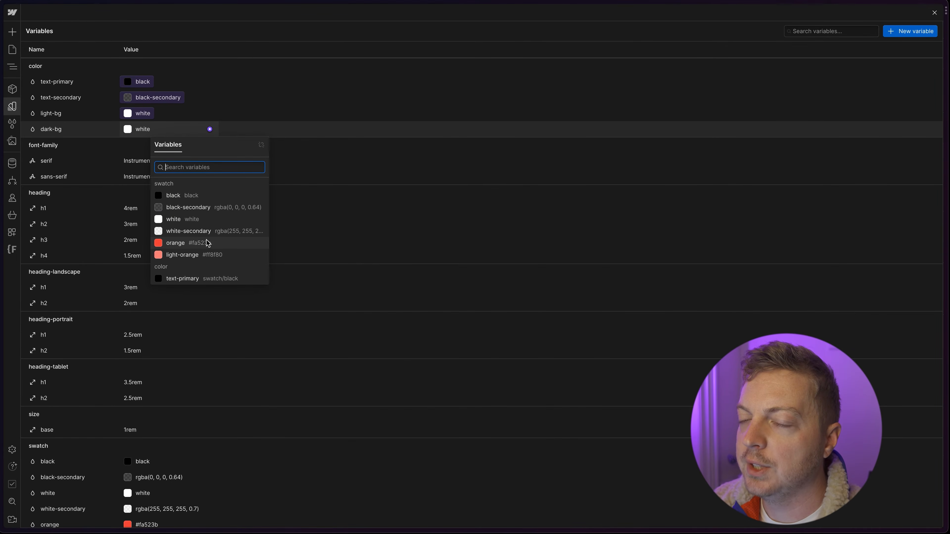
{"action": "left_click", "coordinate": [208, 244]}
Relink the dark-bg variable's value to the black swatch.
{"action": "left_click", "coordinate": [136, 114]}
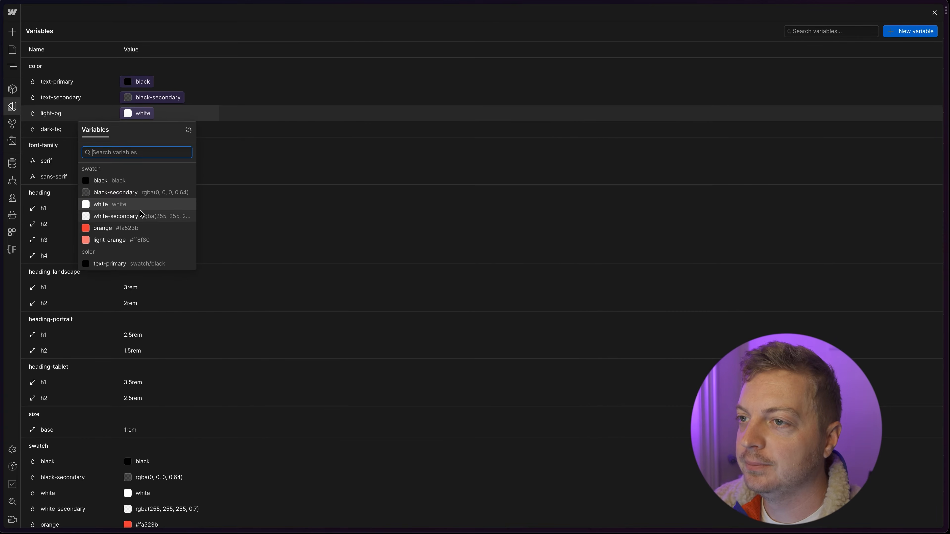
{"action": "key", "text": "Escape"}
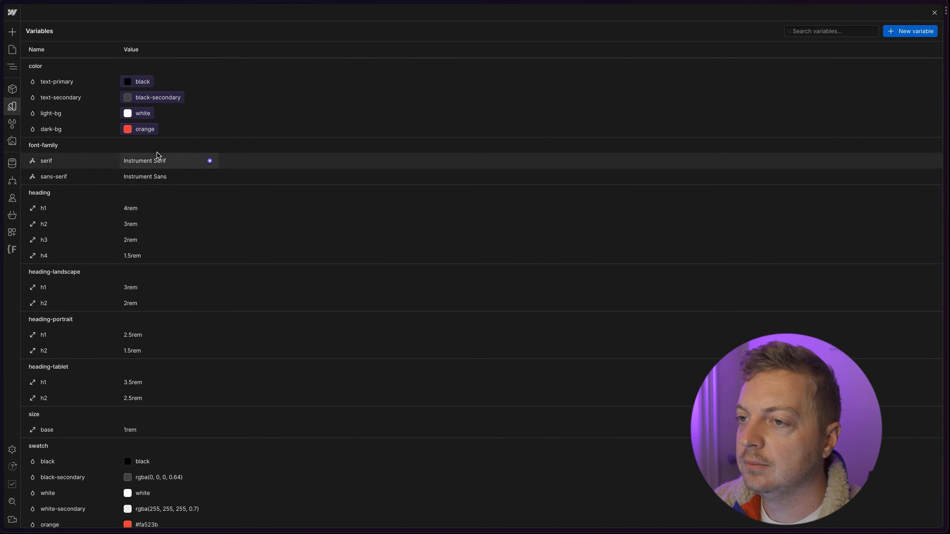
{"action": "left_click", "coordinate": [142, 129]}
{"action": "left_click", "coordinate": [135, 196]}
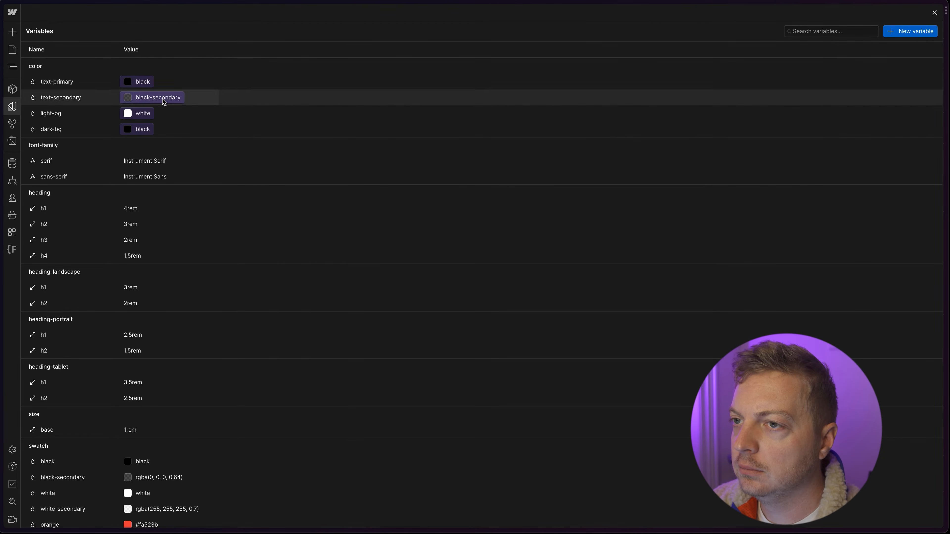
Create a color variable named color/button-bg and link its value to the orange swatch.
{"action": "left_click", "coordinate": [916, 31]}
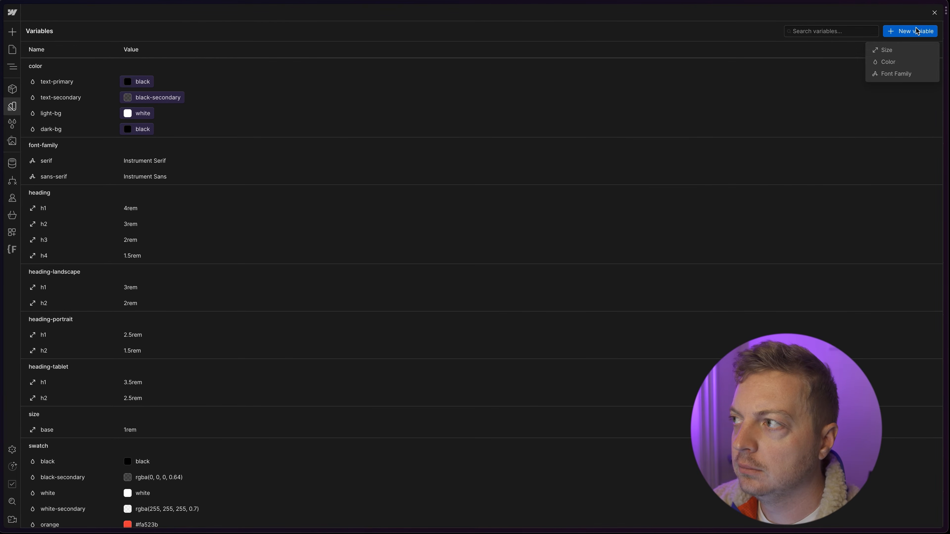
{"action": "left_click", "coordinate": [893, 62]}
{"action": "double_click", "coordinate": [57, 65]}
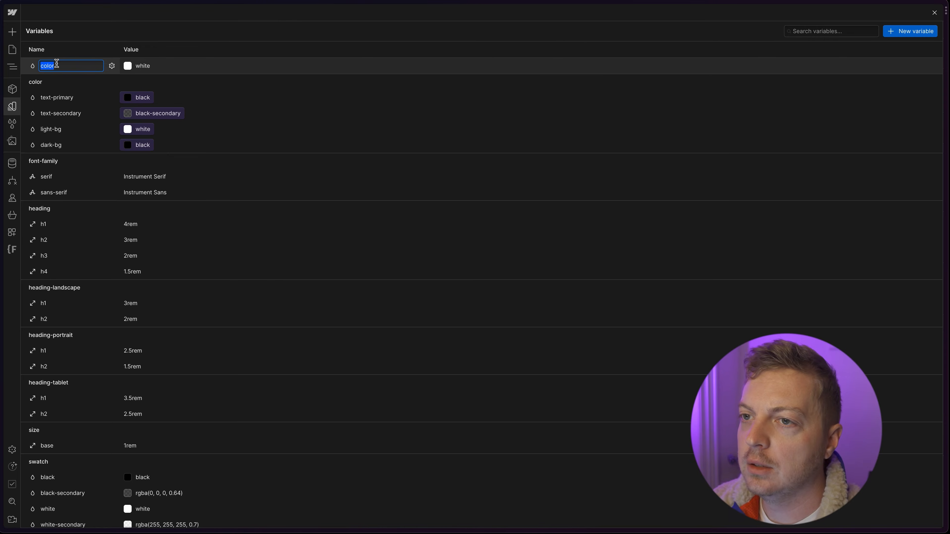
{"action": "key", "text": "Right"}
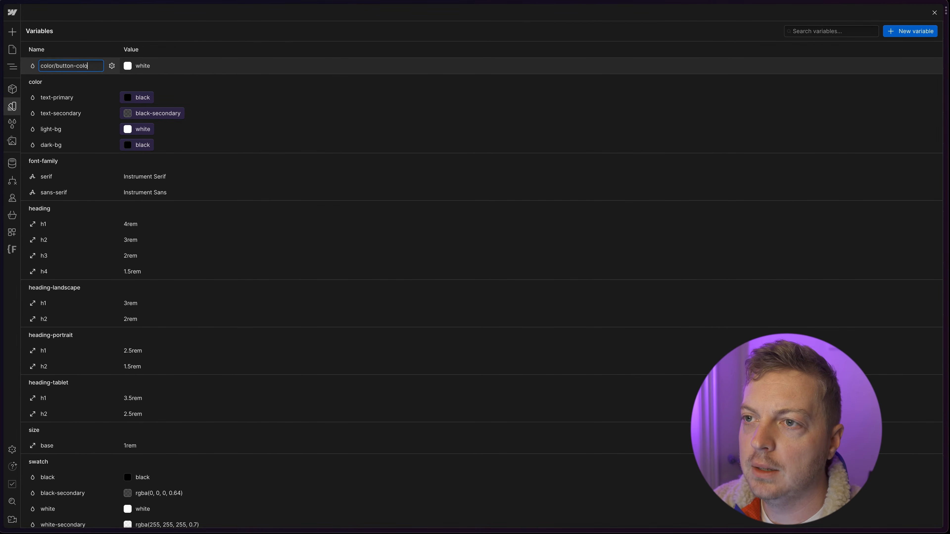
{"action": "type", "text": "/button-bg"}
{"action": "key", "text": "Return"}
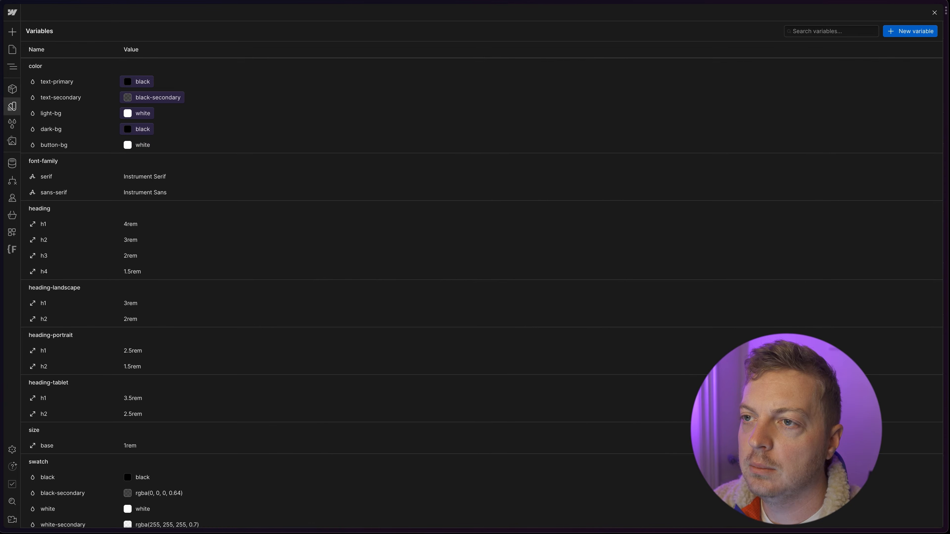
{"action": "left_click", "coordinate": [210, 145]}
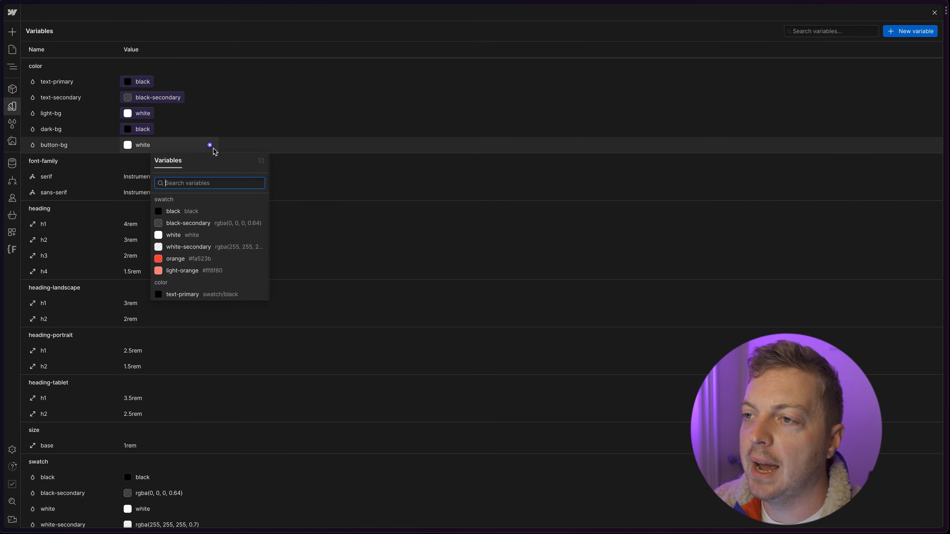
{"action": "left_click", "coordinate": [191, 264]}
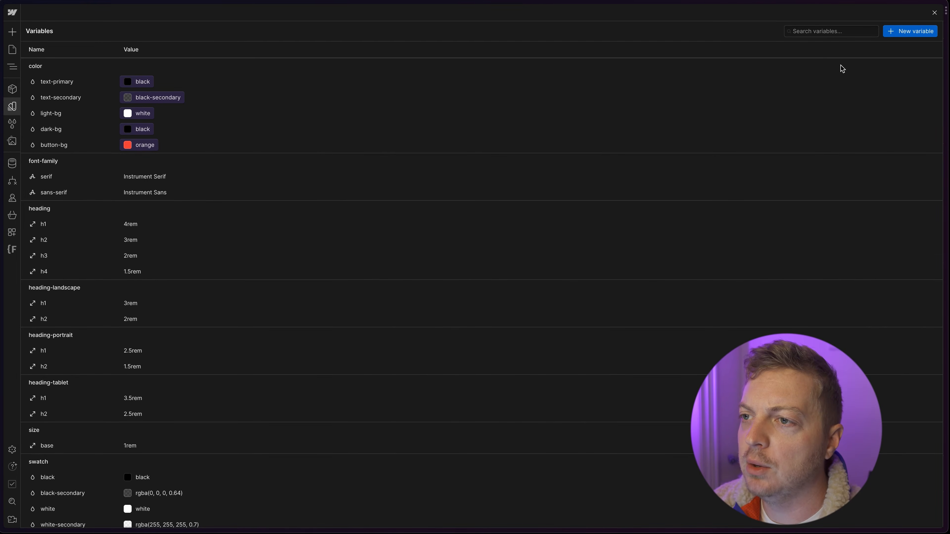
Create a color variable named color/button-text and link its value to the white swatch.
{"action": "left_click", "coordinate": [914, 31]}
{"action": "left_click", "coordinate": [901, 61]}
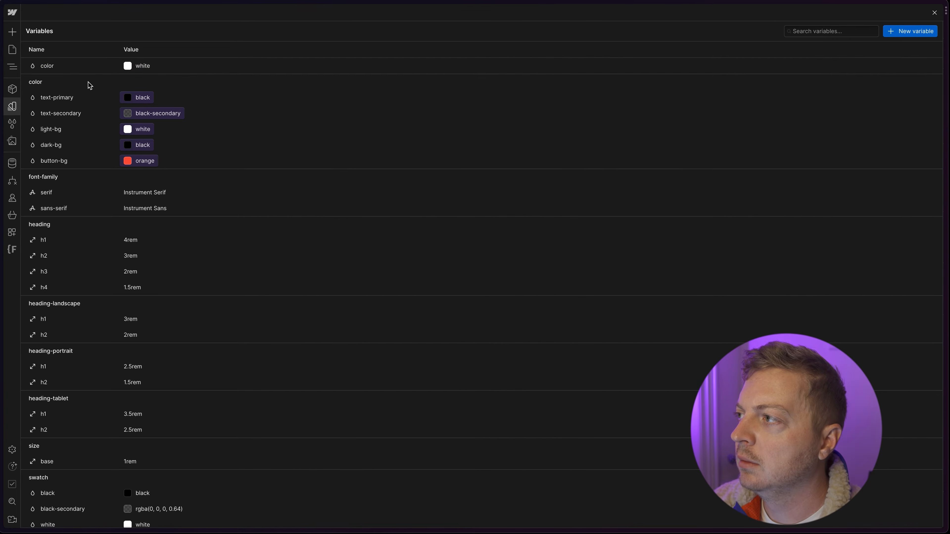
{"action": "left_click", "coordinate": [77, 66]}
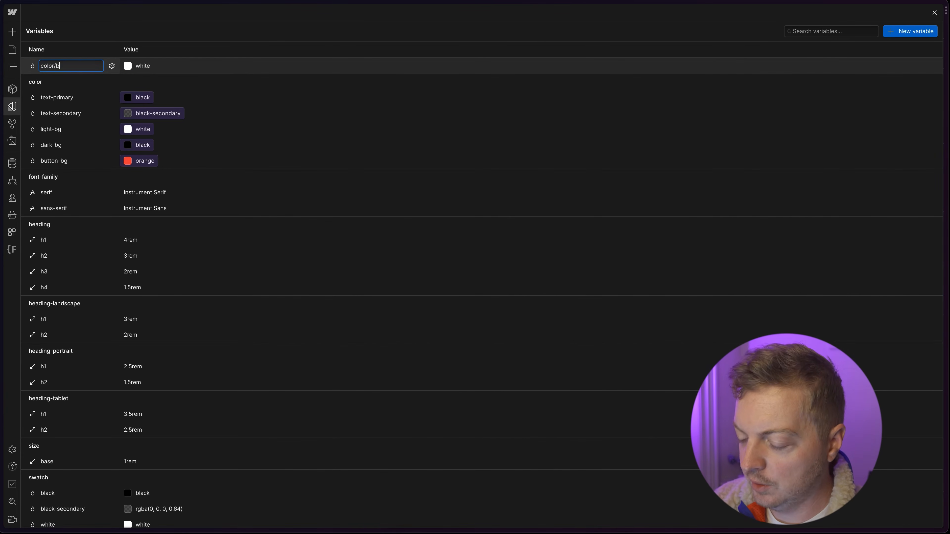
{"action": "type", "text": "/button-text"}
{"action": "key", "text": "Return"}
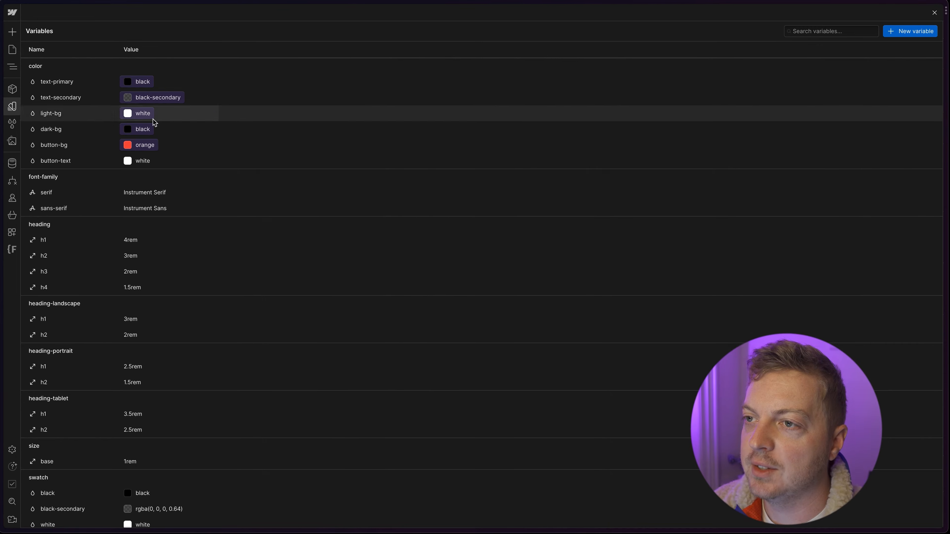
{"action": "left_click", "coordinate": [210, 161]}
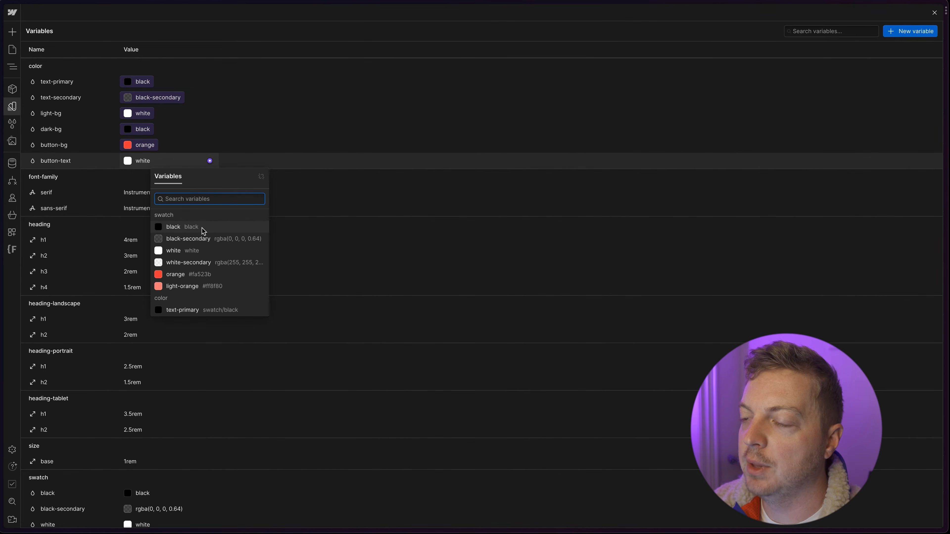
{"action": "left_click", "coordinate": [197, 252]}
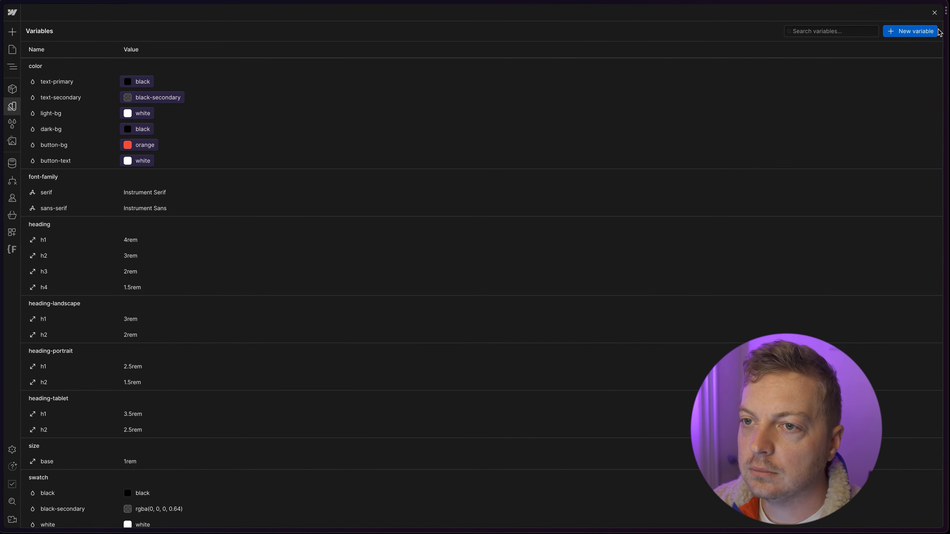
Create a color variable named color/link-text and link its value to the orange swatch.
{"action": "left_click", "coordinate": [914, 31]}
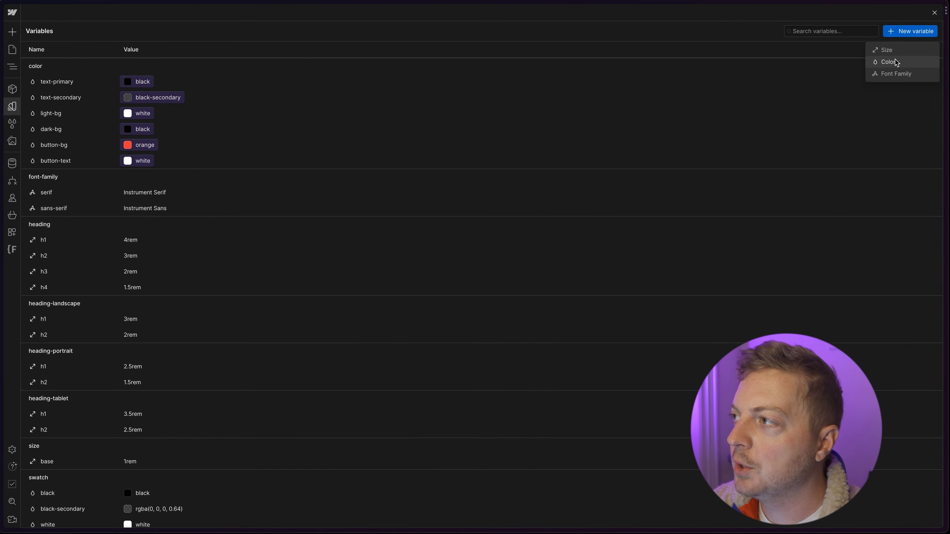
{"action": "left_click", "coordinate": [892, 61]}
{"action": "left_click", "coordinate": [70, 66]}
{"action": "type", "text": "color-"}
{"action": "key", "text": "BackSpace"}
{"action": "type", "text": "/link-text"}
{"action": "key", "text": "Return"}
{"action": "left_click", "coordinate": [210, 177]}
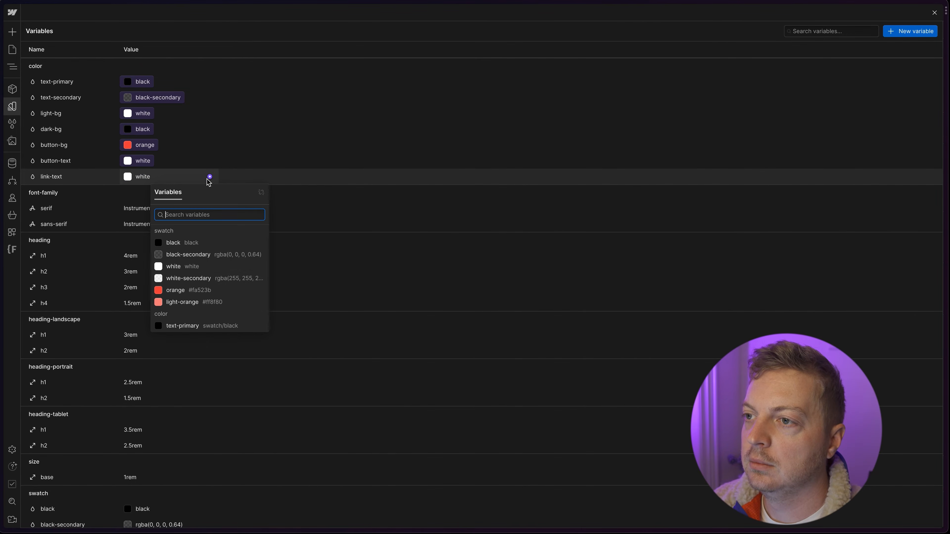
{"action": "left_click", "coordinate": [188, 291]}
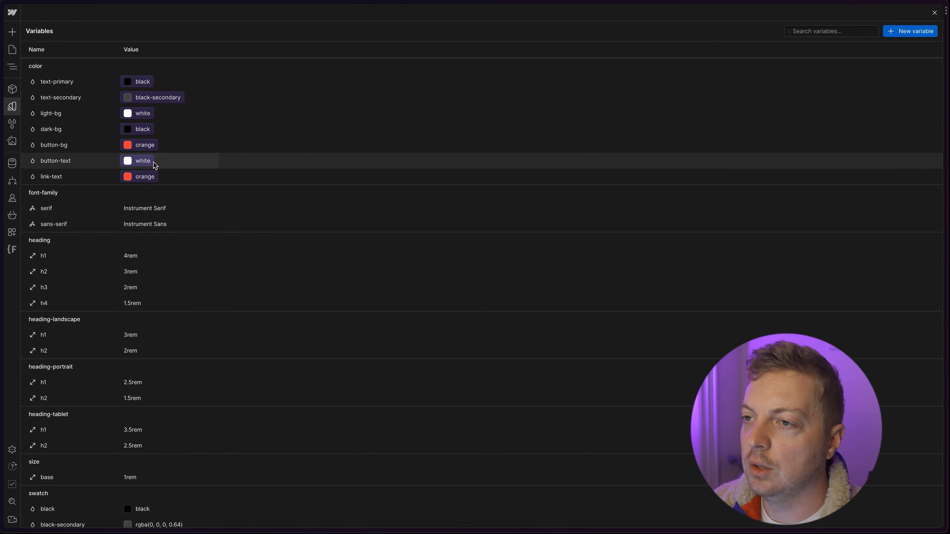
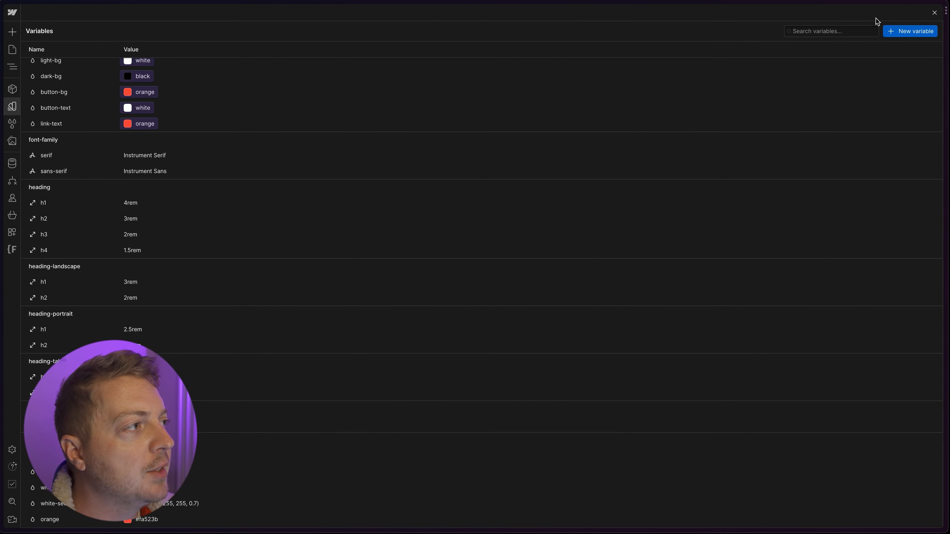
Leave the variables list and link the hero Shop eBikes button's background color to the button-bg variable.
{"action": "key", "text": "Escape"}
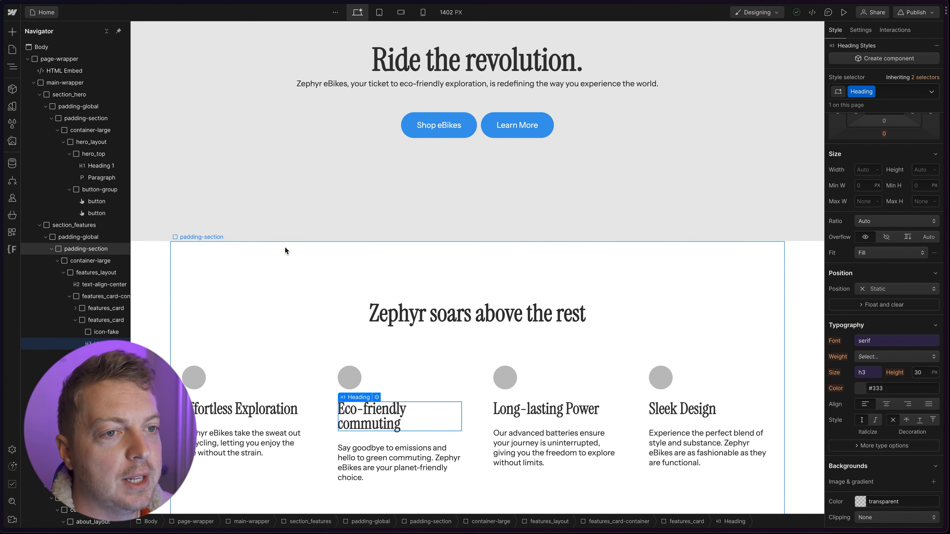
{"action": "scroll", "coordinate": [286, 259], "scroll_direction": "up", "scroll_amount": 2}
{"action": "left_click", "coordinate": [439, 201]}
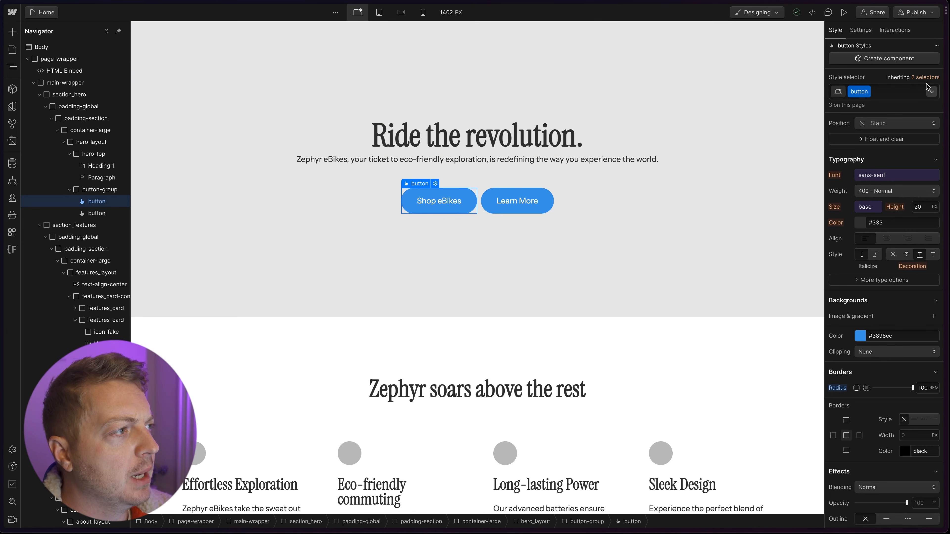
{"action": "left_click", "coordinate": [856, 335]}
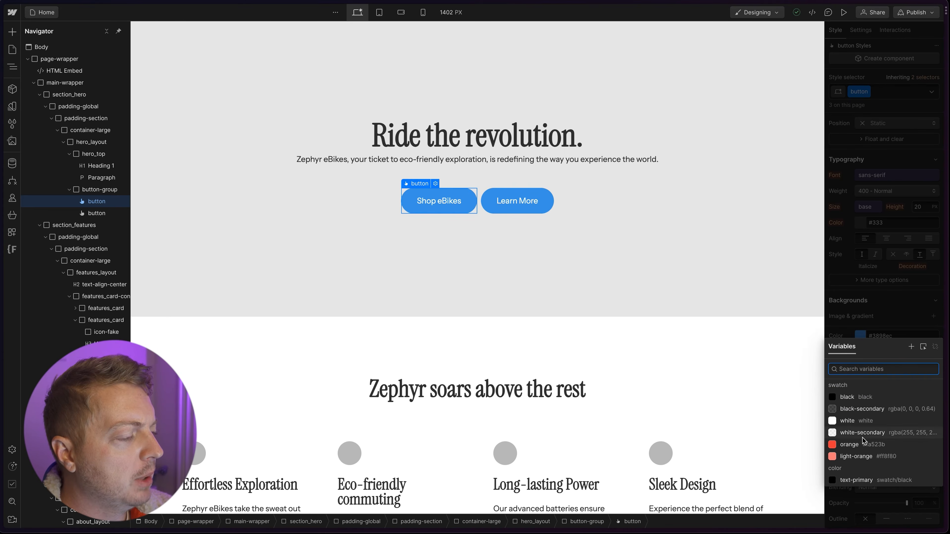
{"action": "scroll", "coordinate": [864, 444], "scroll_direction": "down", "scroll_amount": 2}
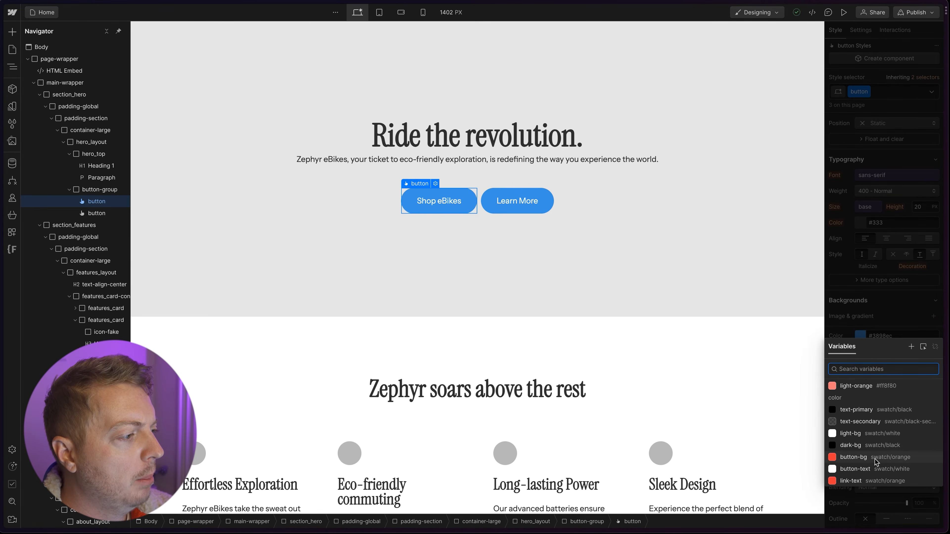
{"action": "left_click", "coordinate": [854, 457]}
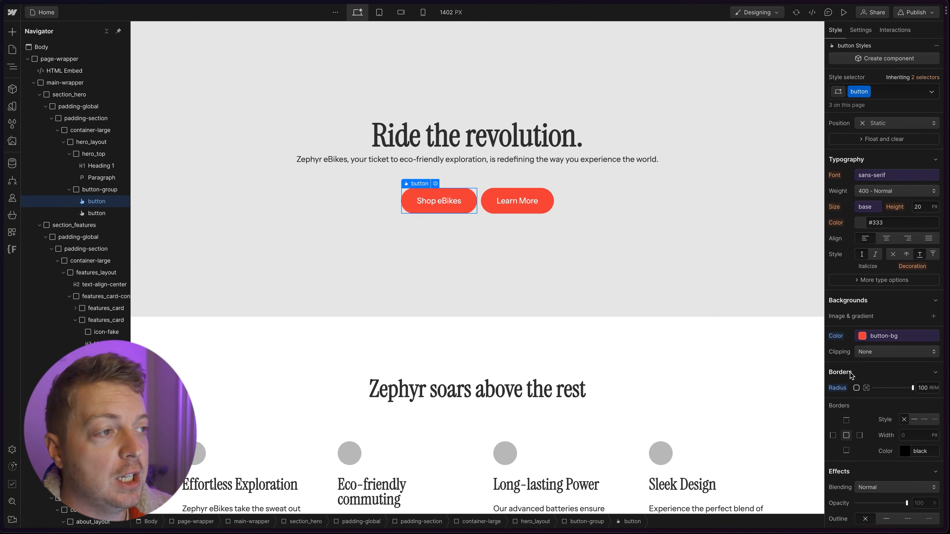
Link the Shop eBikes button's text color to the button-text variable.
{"action": "left_click", "coordinate": [857, 218]}
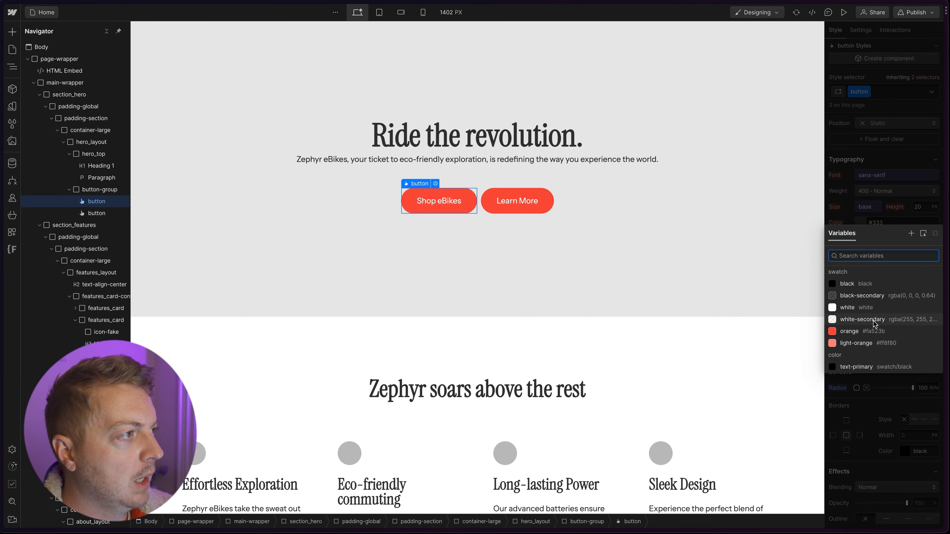
{"action": "scroll", "coordinate": [874, 321], "scroll_direction": "down", "scroll_amount": 2}
{"action": "left_click", "coordinate": [874, 356]}
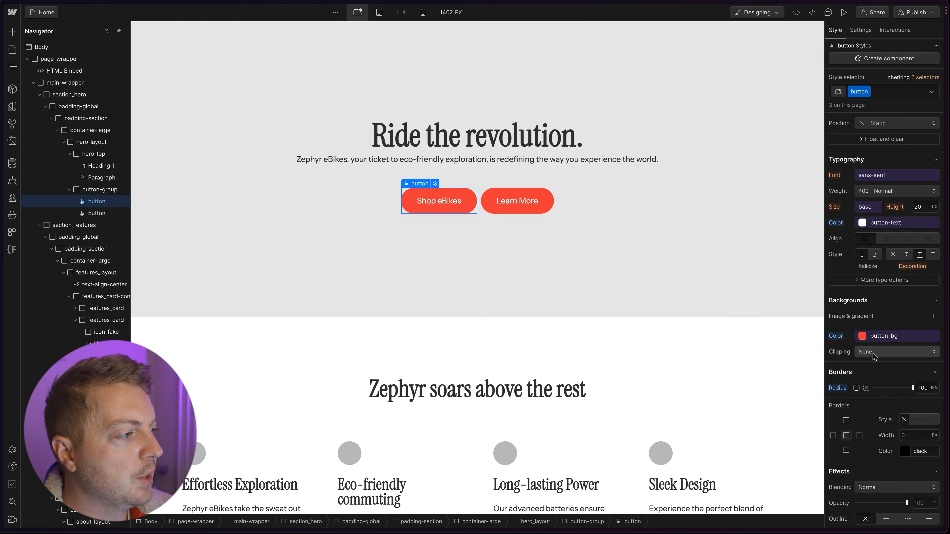
Replace the button-bg variable on the hero Learn More button's background color with transparent.
{"action": "left_click", "coordinate": [546, 202]}
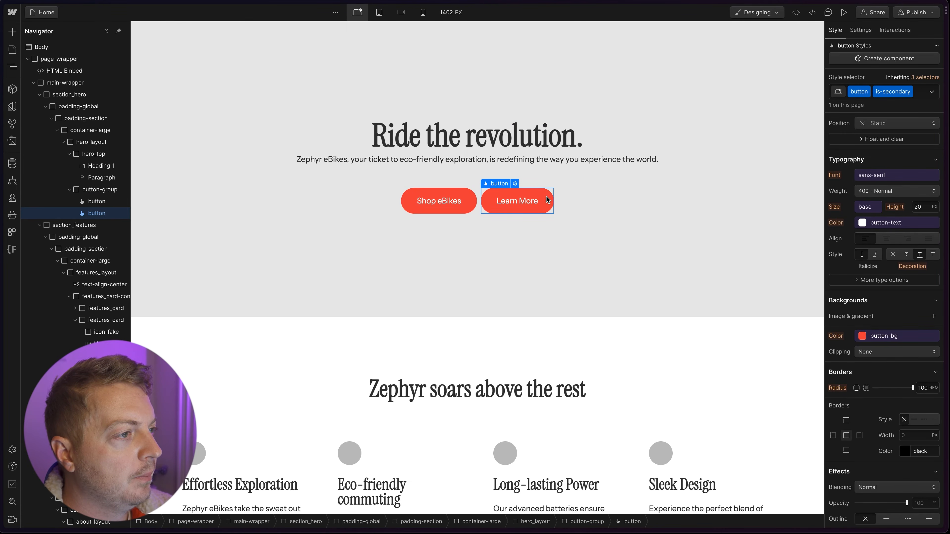
{"action": "left_click", "coordinate": [864, 337]}
{"action": "left_click", "coordinate": [935, 354]}
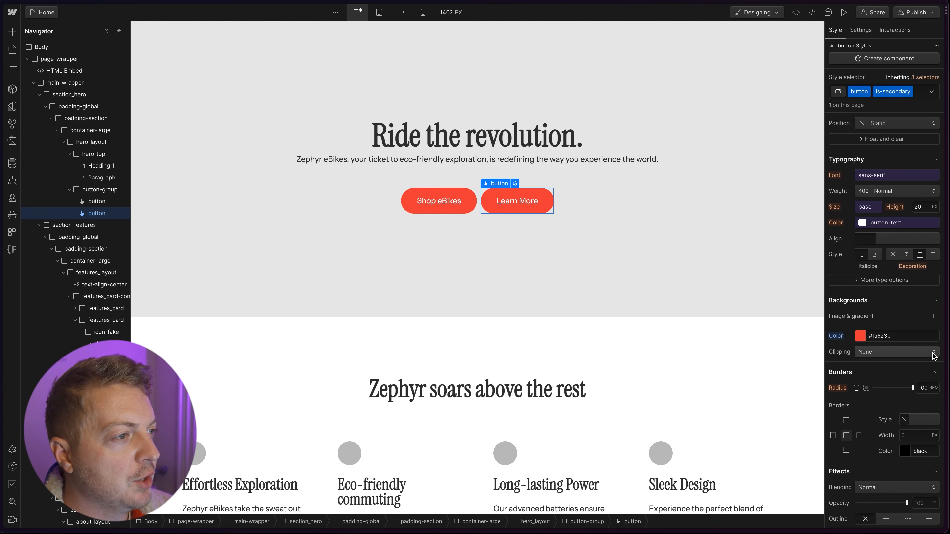
{"action": "left_click", "coordinate": [860, 337]}
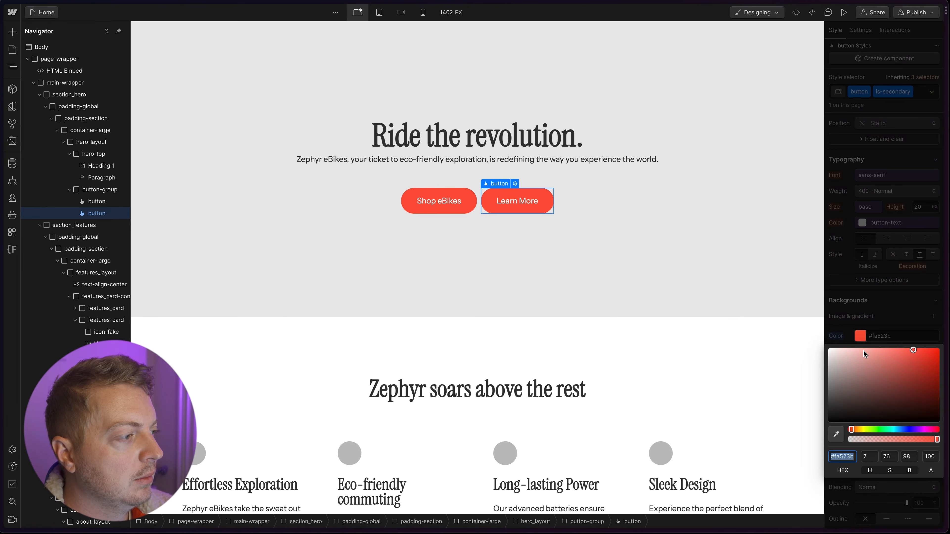
{"action": "type", "text": "000000"}
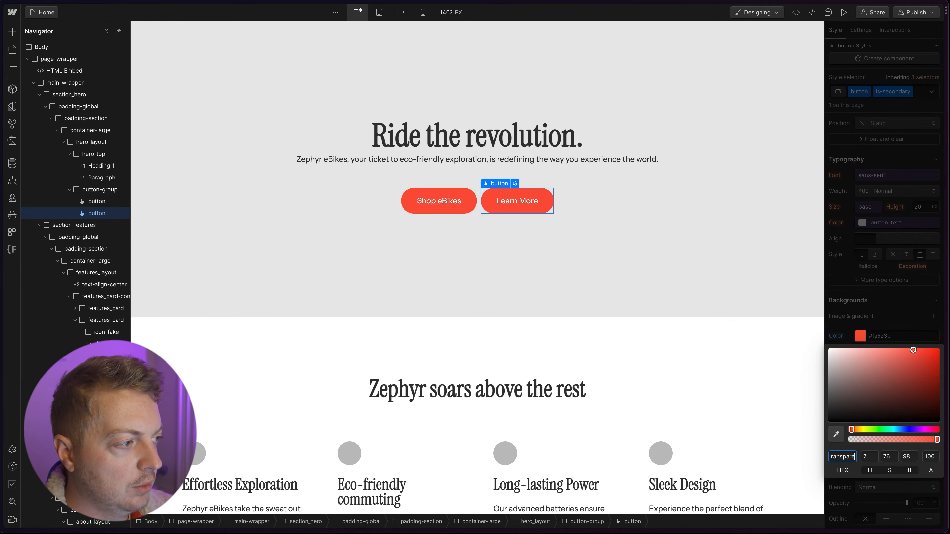
{"action": "key", "text": "Return"}
{"action": "left_click", "coordinate": [878, 335]}
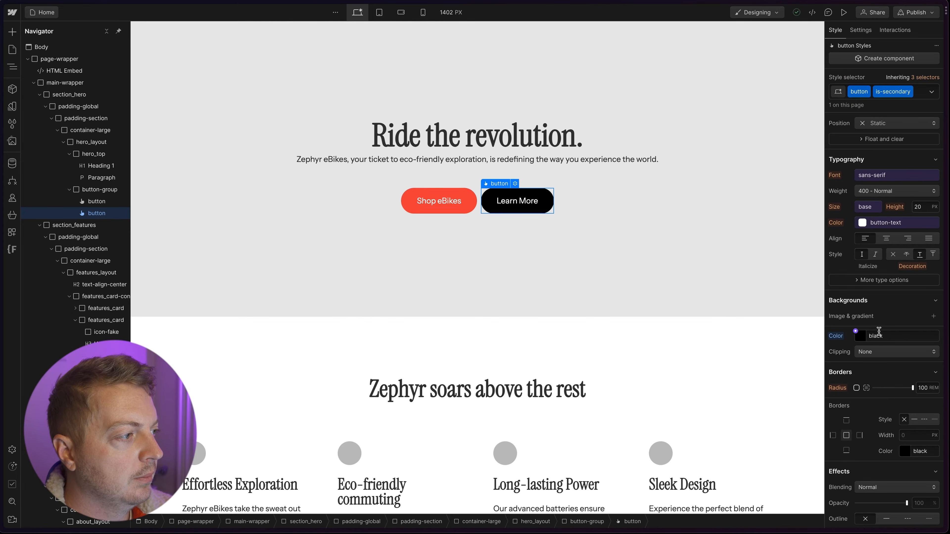
{"action": "type", "text": "transpar"}
{"action": "key", "text": "Return"}
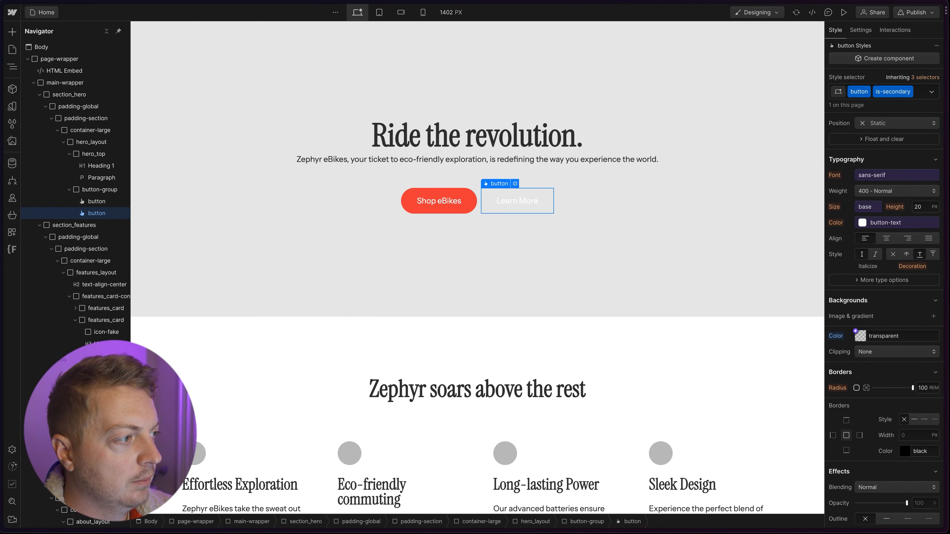
Link the Learn More button's border color to the button-bg variable.
{"action": "scroll", "coordinate": [882, 362], "scroll_direction": "down", "scroll_amount": 3}
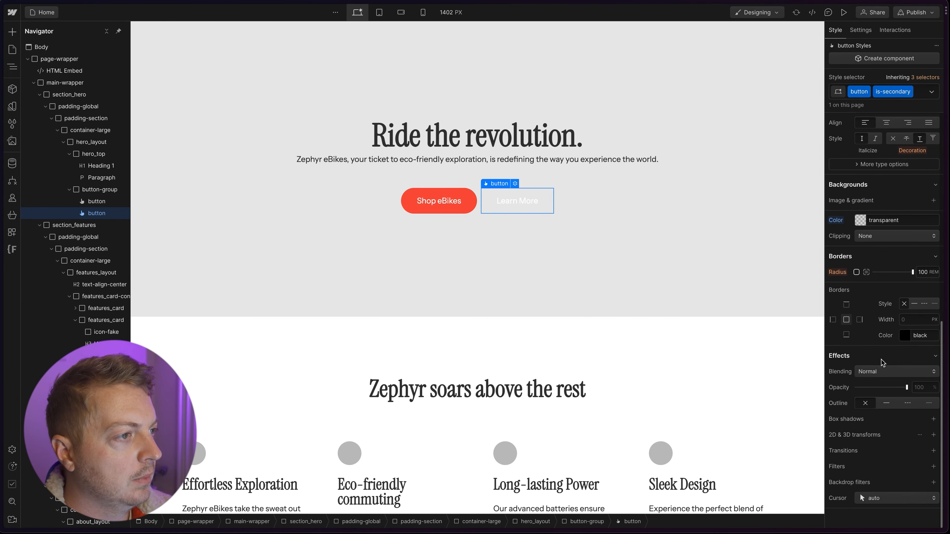
{"action": "left_click", "coordinate": [897, 333]}
{"action": "scroll", "coordinate": [879, 445], "scroll_direction": "down", "scroll_amount": 2}
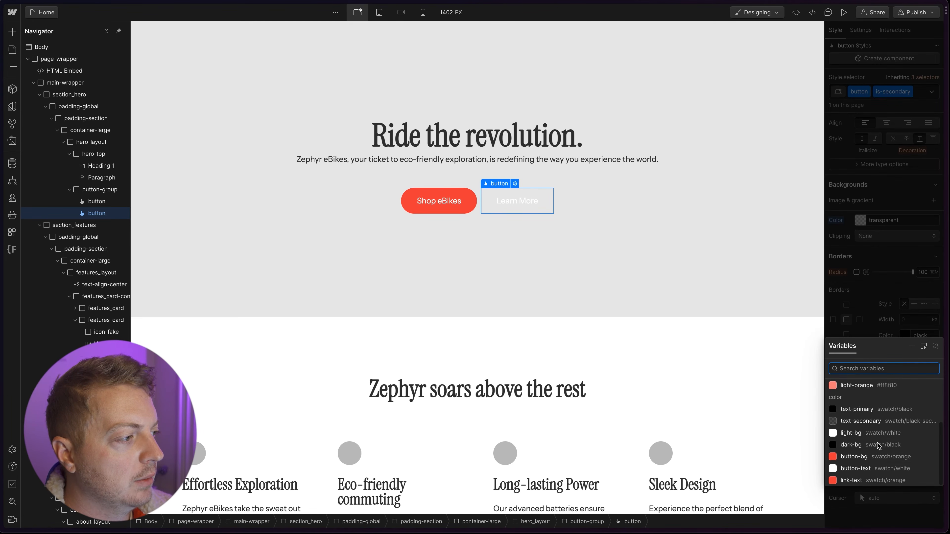
{"action": "left_click", "coordinate": [876, 459]}
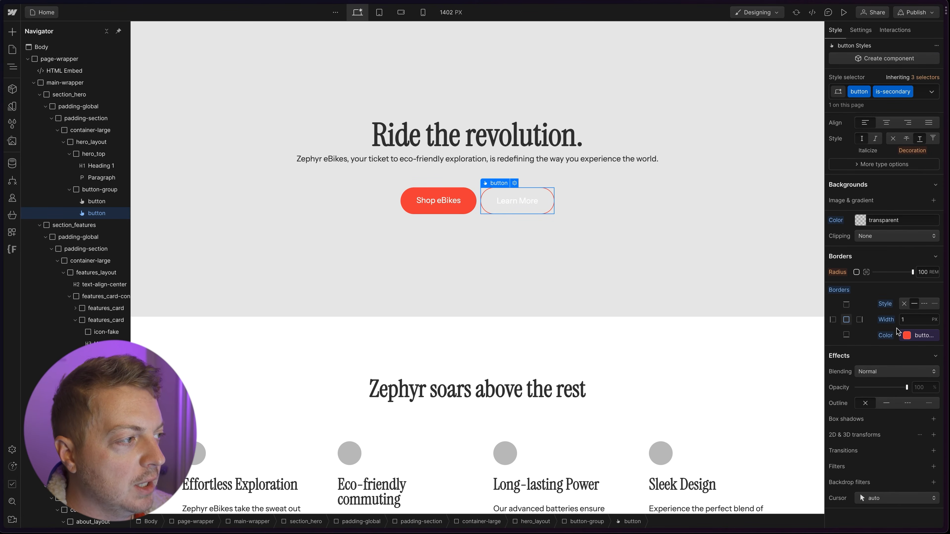
Link the Learn More button's text color to the link-text variable.
{"action": "scroll", "coordinate": [879, 298], "scroll_direction": "up", "scroll_amount": 7}
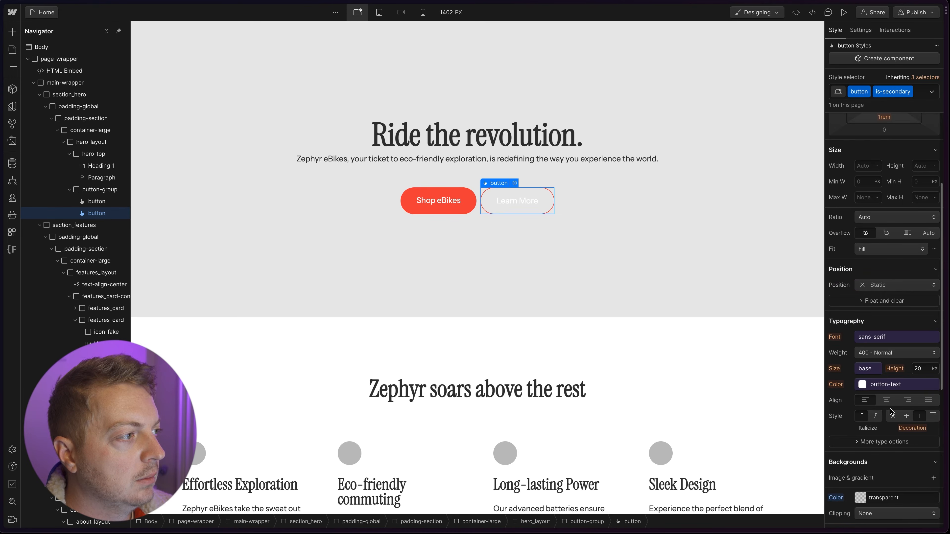
{"action": "left_click", "coordinate": [867, 386]}
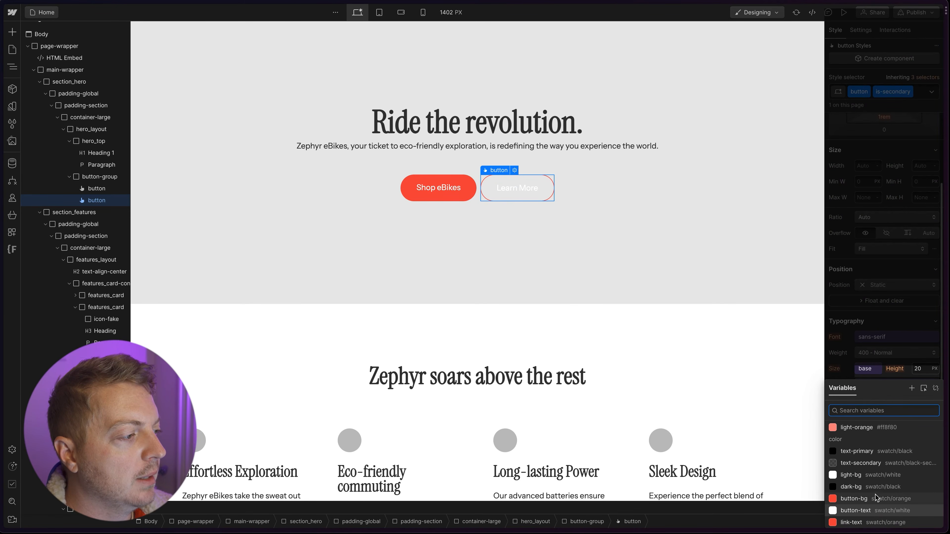
{"action": "left_click", "coordinate": [876, 519]}
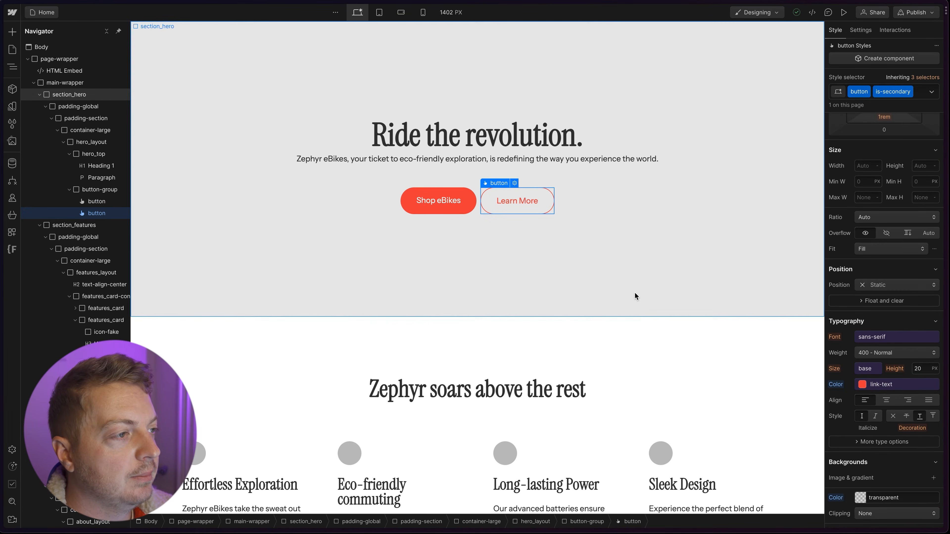
From the hero heading's inherited selectors, open the Body (All Pages) style and link its text color to the text-primary variable.
{"action": "left_click", "coordinate": [635, 293]}
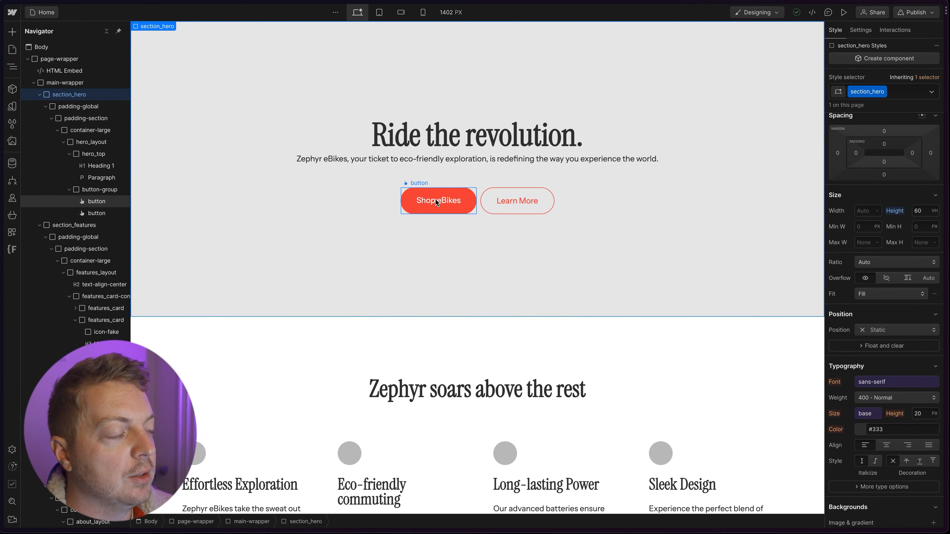
{"action": "scroll", "coordinate": [481, 68], "scroll_direction": "down", "scroll_amount": 3}
{"action": "left_click", "coordinate": [478, 34]}
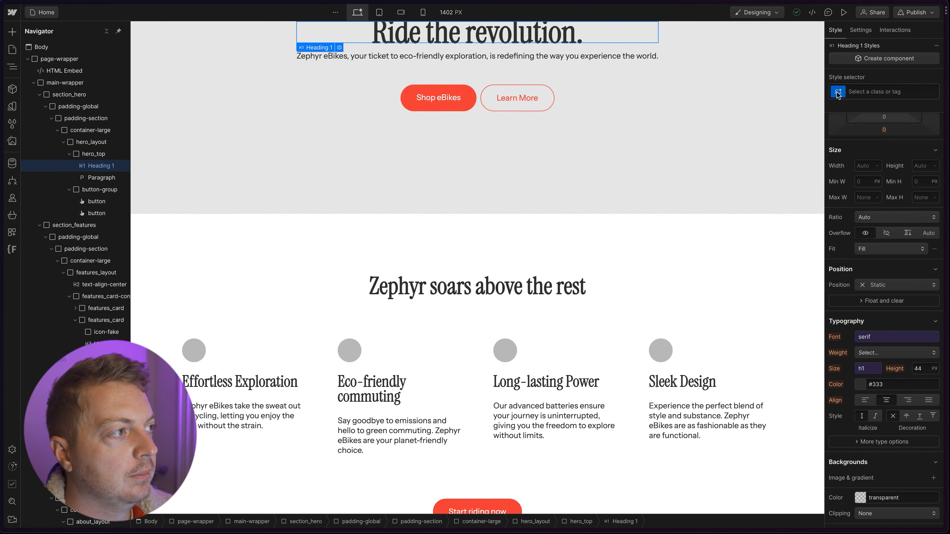
{"action": "left_click", "coordinate": [853, 92]}
{"action": "left_click", "coordinate": [855, 148]}
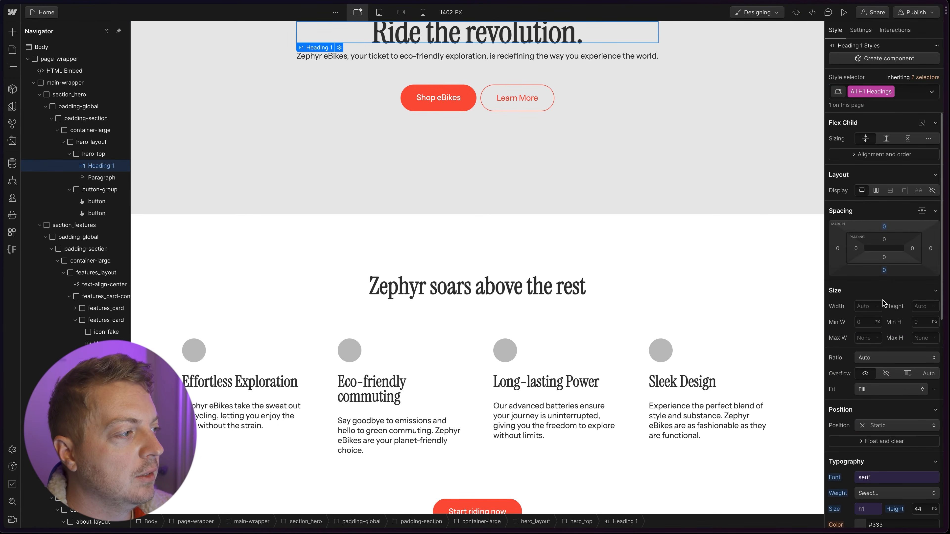
{"action": "scroll", "coordinate": [663, 334], "scroll_direction": "up", "scroll_amount": 3}
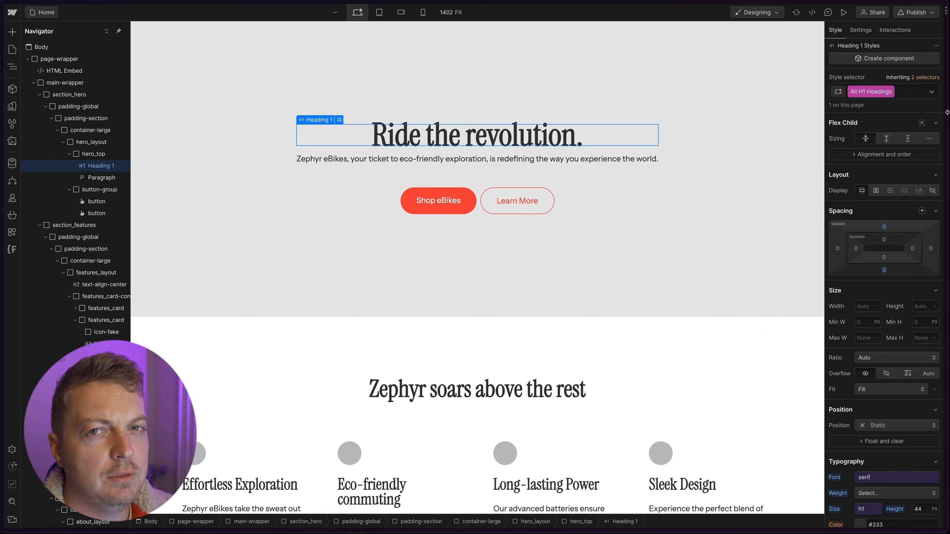
{"action": "left_click", "coordinate": [930, 79]}
{"action": "left_click", "coordinate": [896, 123]}
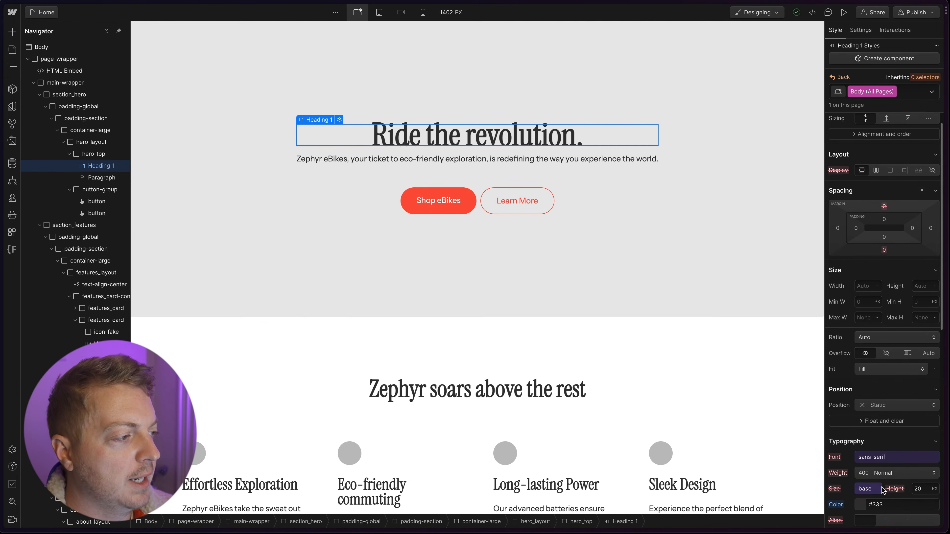
{"action": "scroll", "coordinate": [864, 481], "scroll_direction": "down", "scroll_amount": 1}
{"action": "left_click", "coordinate": [857, 488]}
{"action": "scroll", "coordinate": [861, 471], "scroll_direction": "down", "scroll_amount": 3}
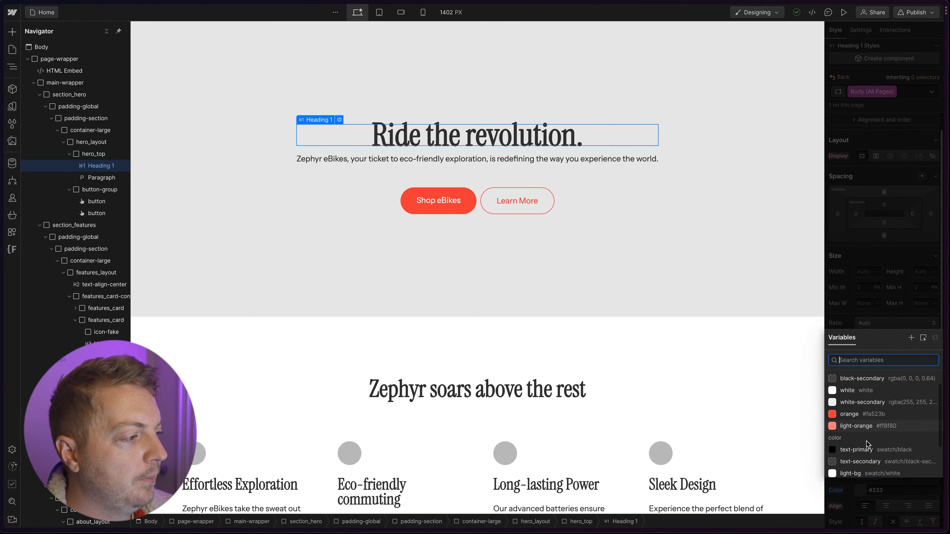
{"action": "left_click", "coordinate": [870, 414]}
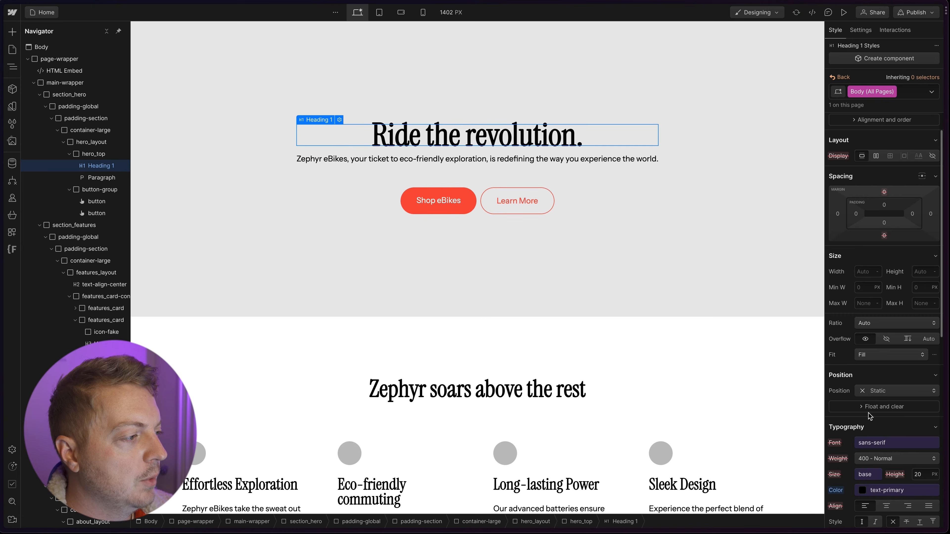
Create a class named text-secondary on the hero paragraph.
{"action": "left_click", "coordinate": [523, 159]}
{"action": "left_click", "coordinate": [866, 91]}
{"action": "type", "text": "tex"}
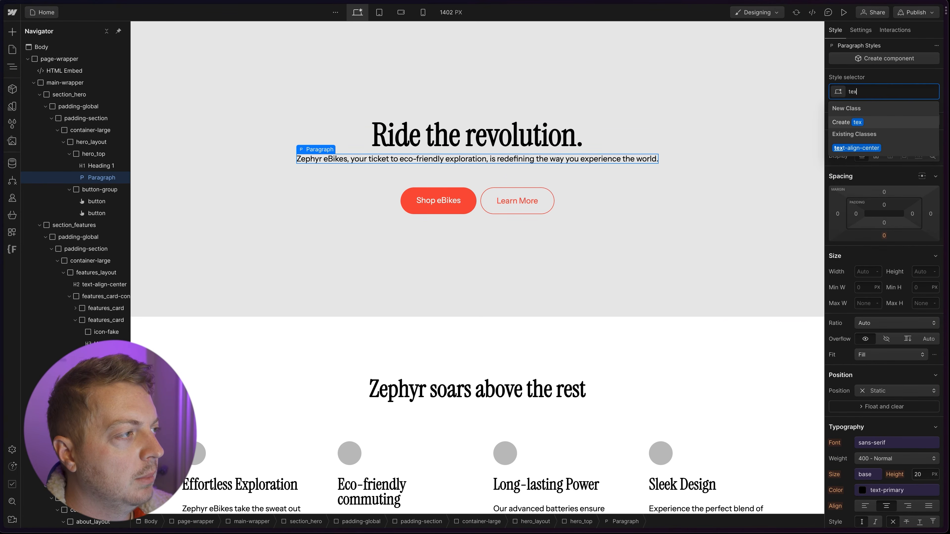
{"action": "type", "text": "t-secondary"}
{"action": "key", "text": "Return"}
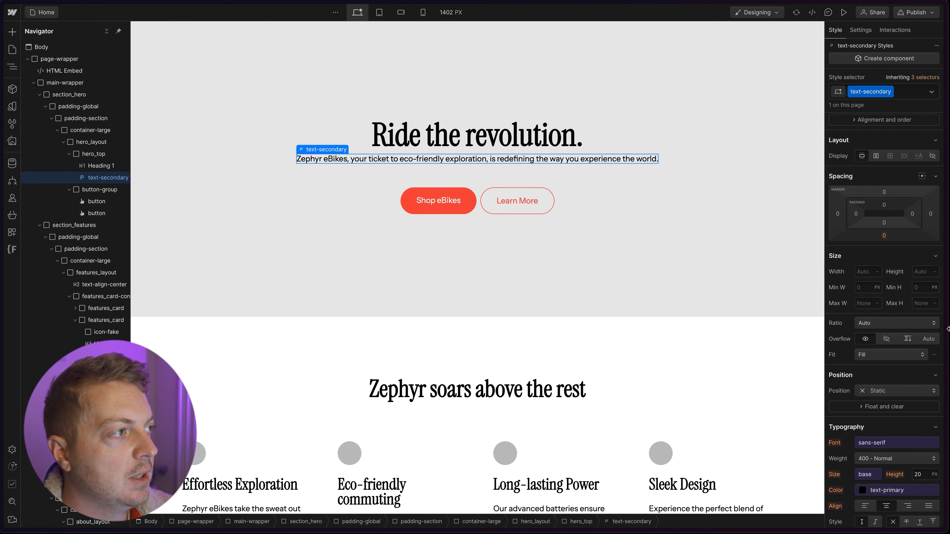
Link the text-secondary class's text color to the text-secondary variable.
{"action": "left_click", "coordinate": [869, 490]}
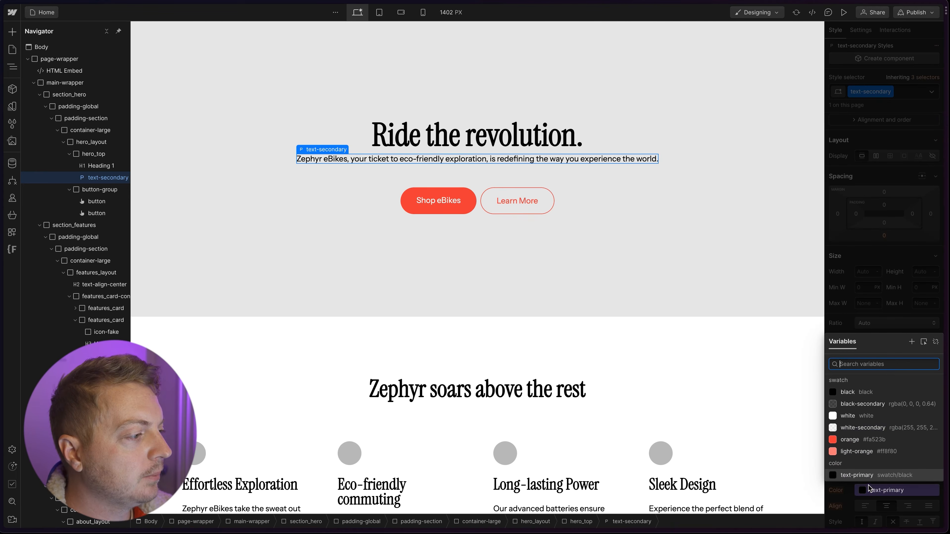
{"action": "scroll", "coordinate": [867, 455], "scroll_direction": "down", "scroll_amount": 3}
{"action": "left_click", "coordinate": [868, 418]}
Apply the text-secondary class to the Long-lasting Power and Sleek Design card paragraphs in the features section.
{"action": "scroll", "coordinate": [563, 385], "scroll_direction": "down", "scroll_amount": 4}
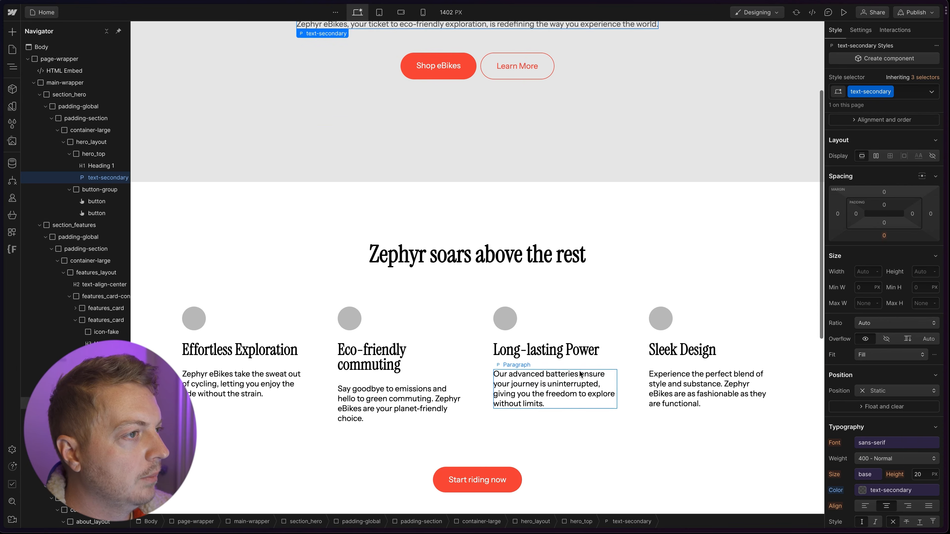
{"action": "left_click", "coordinate": [563, 385]}
{"action": "key", "text": "ctrl+Return"}
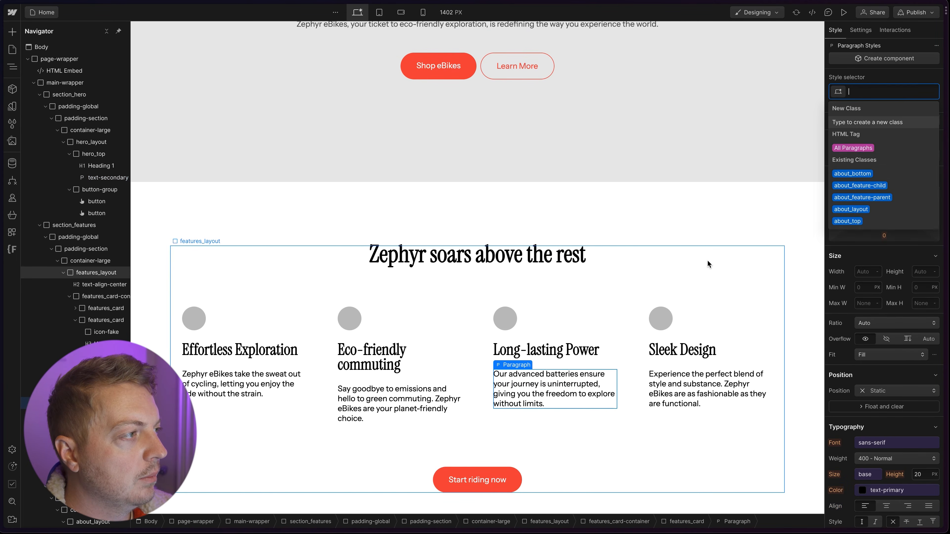
{"action": "type", "text": "text-secon"}
{"action": "key", "text": "Return"}
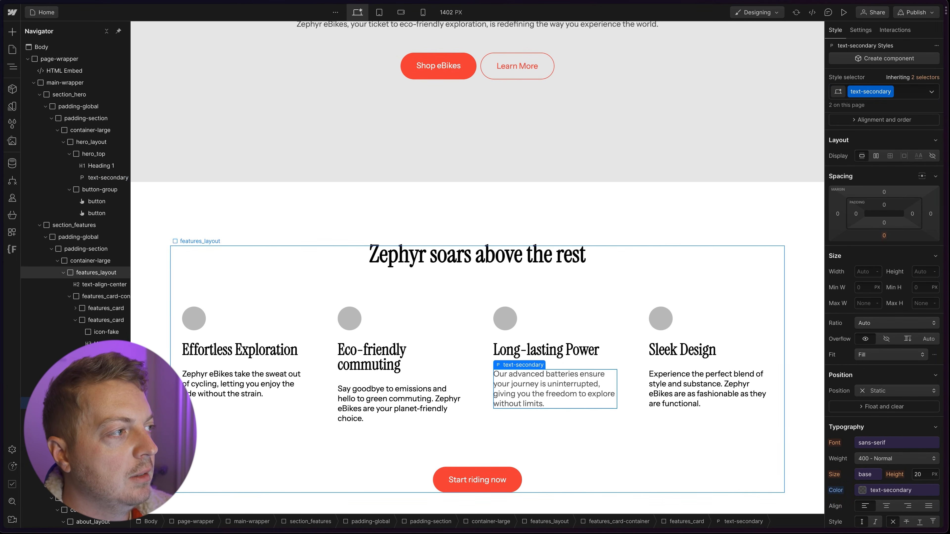
{"action": "left_click", "coordinate": [691, 395]}
{"action": "key", "text": "ctrl+Return"}
{"action": "type", "text": "text-sec"}
{"action": "key", "text": "Return"}
Apply the text-secondary class to the Eco-friendly commuting and Effortless Exploration card paragraphs.
{"action": "left_click", "coordinate": [351, 414]}
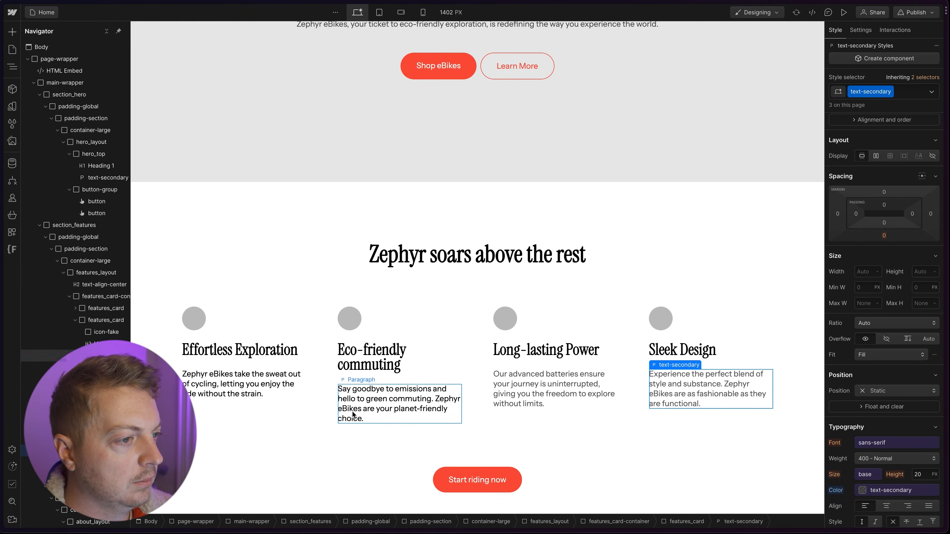
{"action": "key", "text": "ctrl+Return"}
{"action": "type", "text": "text-sec"}
{"action": "key", "text": "Return"}
{"action": "left_click", "coordinate": [262, 385]}
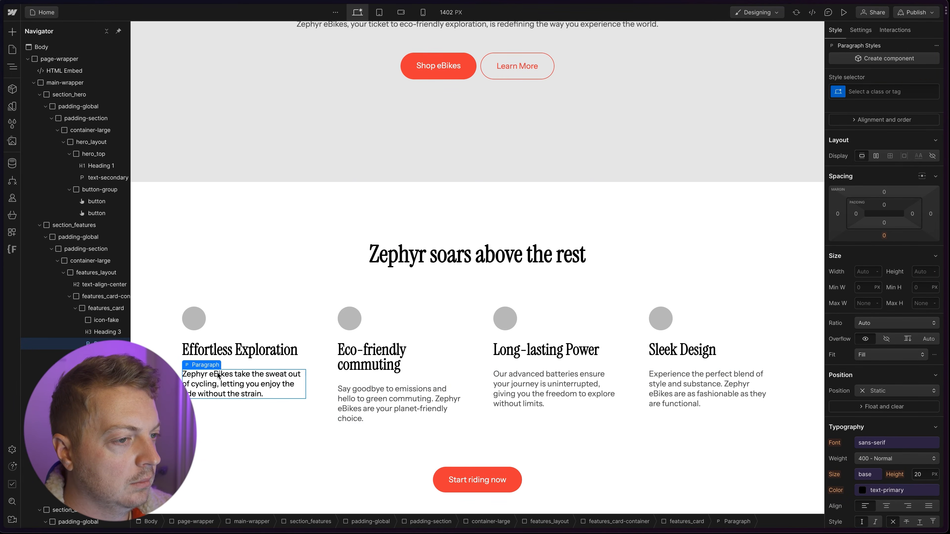
{"action": "key", "text": "ctrl+Return"}
{"action": "type", "text": "text-secondary"}
{"action": "key", "text": "Return"}
Apply the text-secondary class to the about section's intro paragraph and the Innovative Technology paragraph.
{"action": "scroll", "coordinate": [477, 288], "scroll_direction": "down", "scroll_amount": 7}
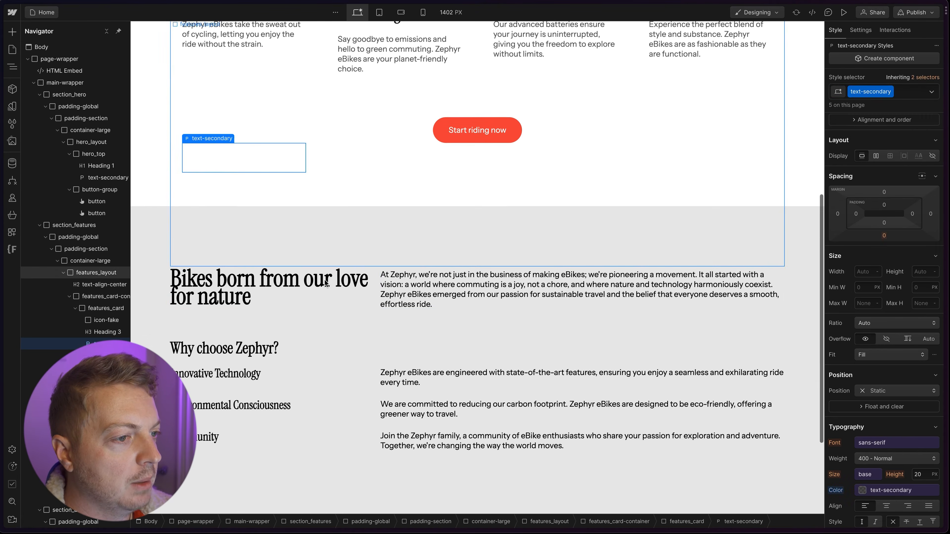
{"action": "left_click", "coordinate": [523, 290]}
{"action": "key", "text": "ctrl+Return"}
{"action": "type", "text": "text-secondary"}
{"action": "key", "text": "Return"}
{"action": "left_click", "coordinate": [523, 378]}
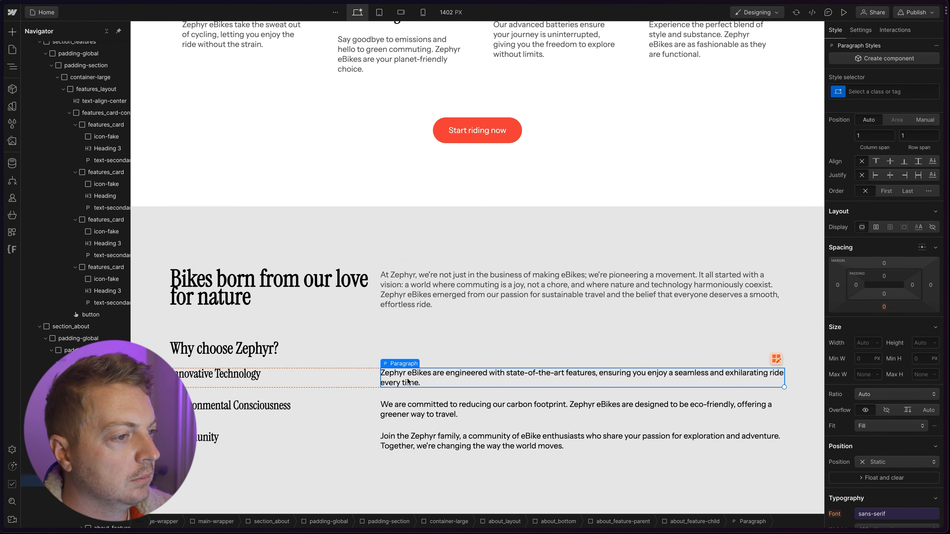
{"action": "key", "text": "ctrl+Return"}
{"action": "type", "text": "text-secondary"}
{"action": "key", "text": "Return"}
Apply the text-secondary class to the Environmental Consciousness and Community paragraphs in the about section.
{"action": "left_click", "coordinate": [524, 409]}
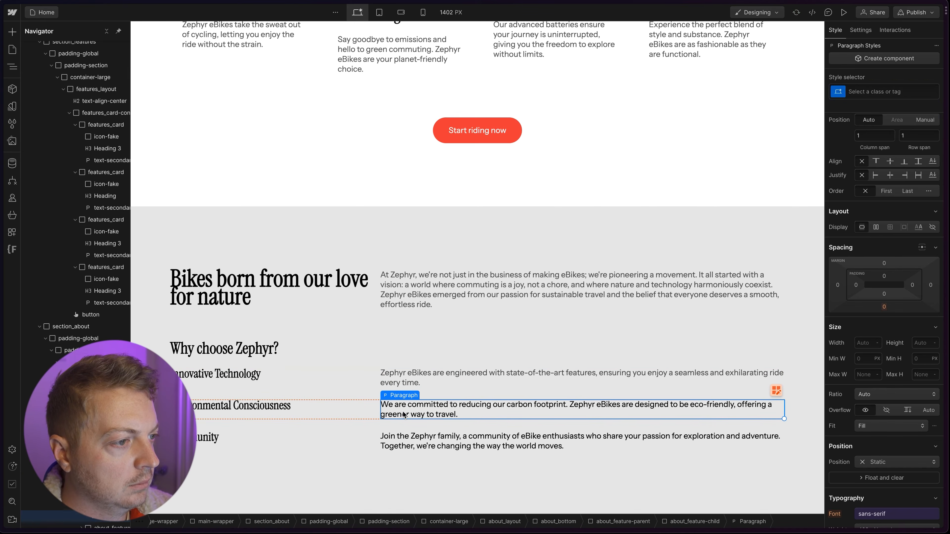
{"action": "key", "text": "ctrl+Return"}
{"action": "type", "text": "text-secondary"}
{"action": "key", "text": "Return"}
{"action": "left_click", "coordinate": [524, 441]}
{"action": "key", "text": "ctrl+Return"}
{"action": "type", "text": "tex"}
{"action": "key", "text": "BackSpace"}
{"action": "key", "text": "BackSpace"}
{"action": "key", "text": "BackSpace"}
{"action": "key", "text": "BackSpace"}
{"action": "type", "text": "text-secon"}
{"action": "key", "text": "Return"}
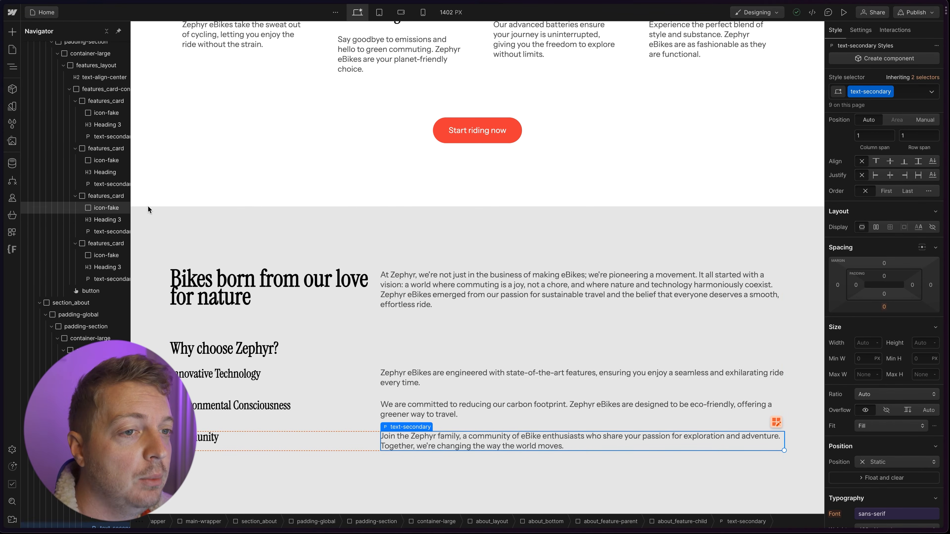
Add a color variable named dark/text-primary and link its value to the white swatch.
{"action": "scroll", "coordinate": [99, 227], "scroll_direction": "up", "scroll_amount": 5}
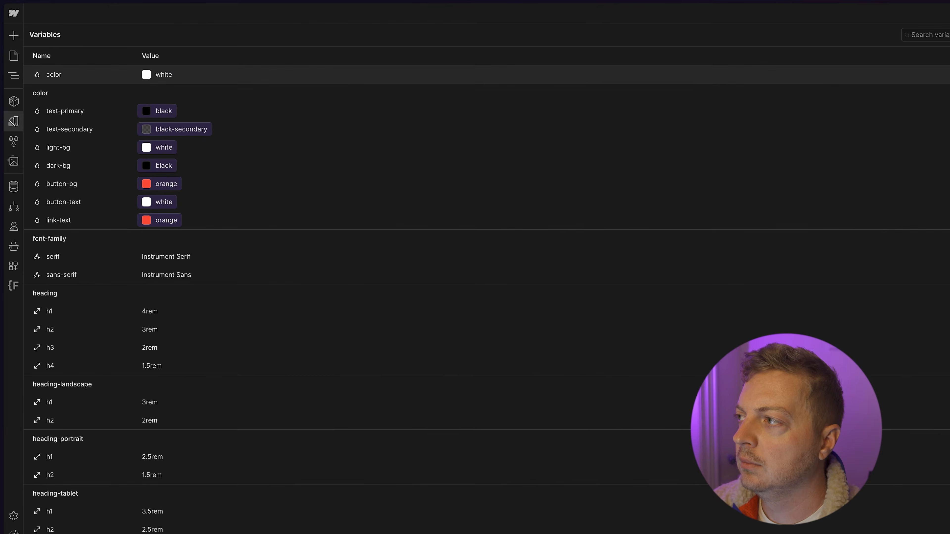
{"action": "left_click", "coordinate": [100, 75]}
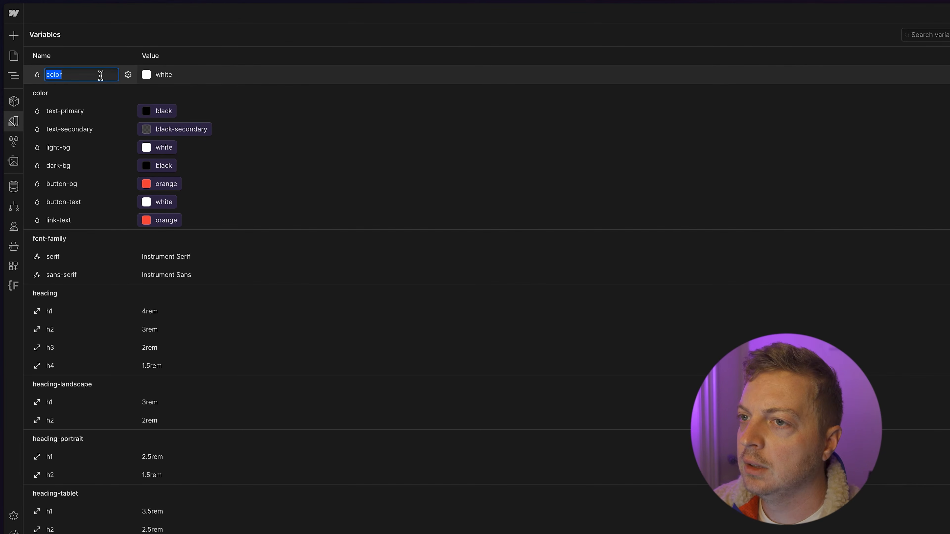
{"action": "type", "text": "dark"}
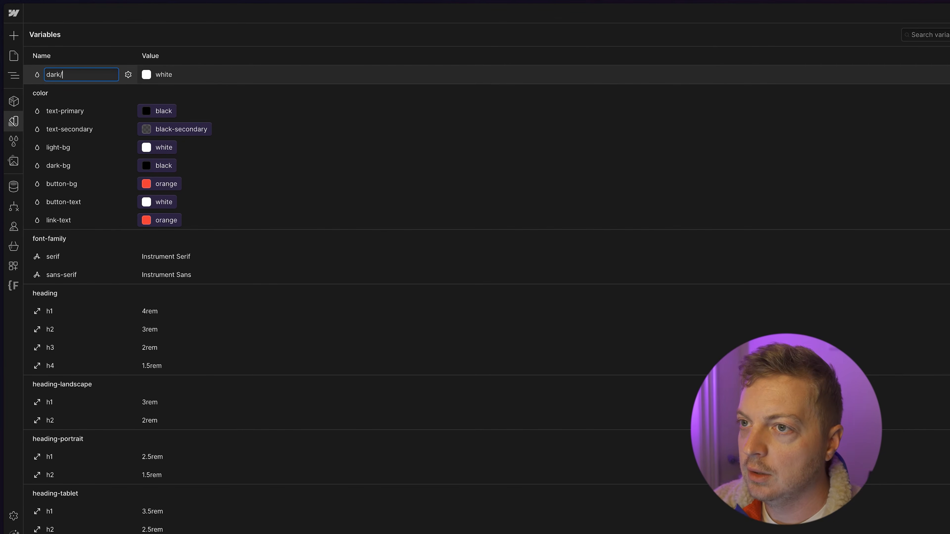
{"action": "type", "text": "/text-primary"}
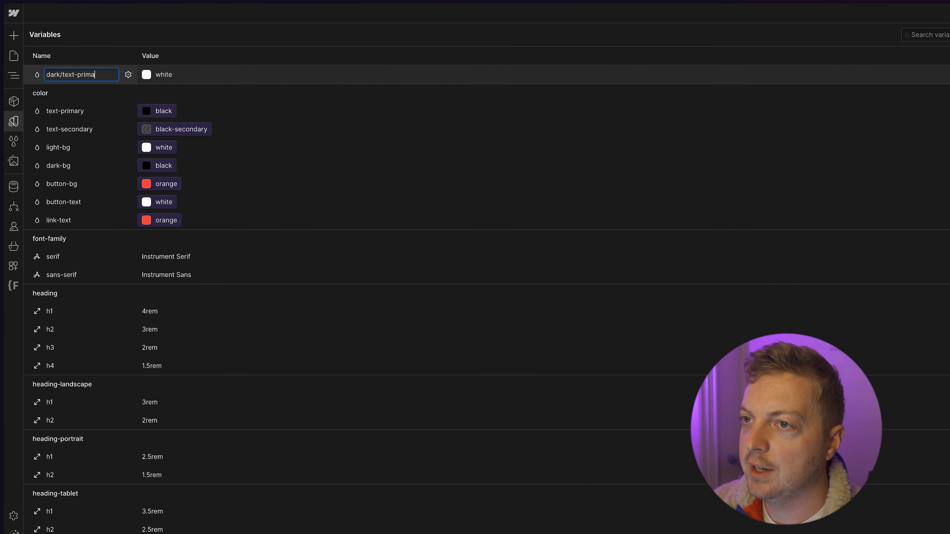
{"action": "key", "text": "Return"}
{"action": "mouse_move", "coordinate": [231, 241]}
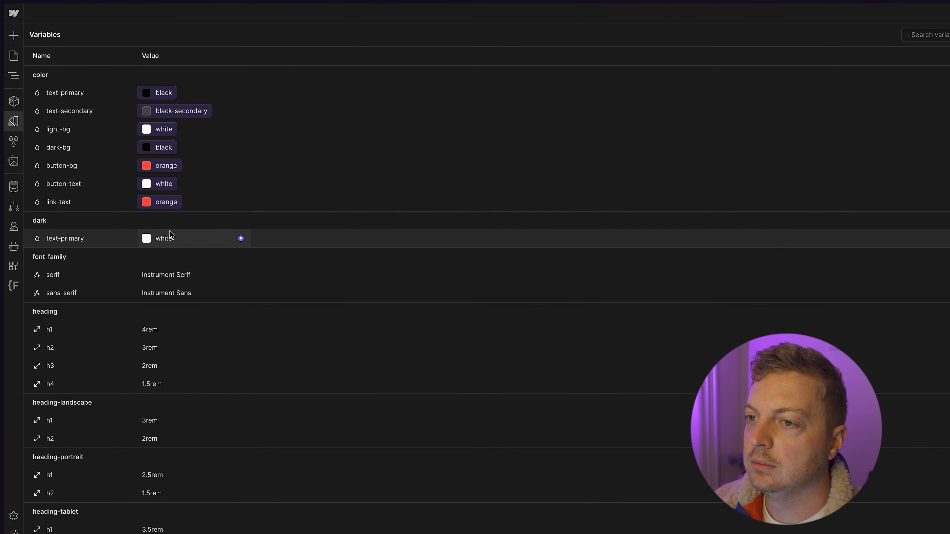
{"action": "left_click", "coordinate": [240, 240]}
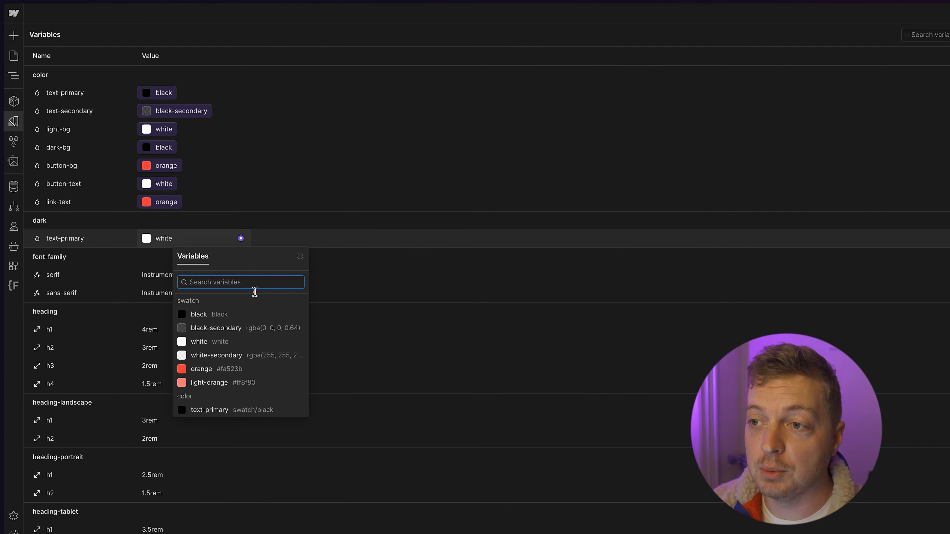
{"action": "left_click", "coordinate": [241, 341]}
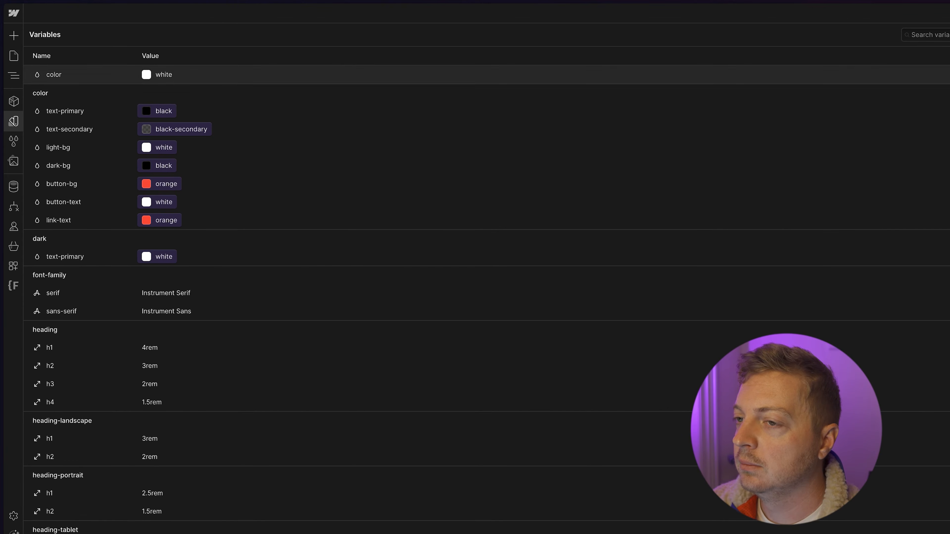
Add a color variable named dark/text-secondary and link its value to the white-secondary swatch.
{"action": "left_click", "coordinate": [97, 76]}
{"action": "type", "text": "dark/text-secondary"}
{"action": "key", "text": "Return"}
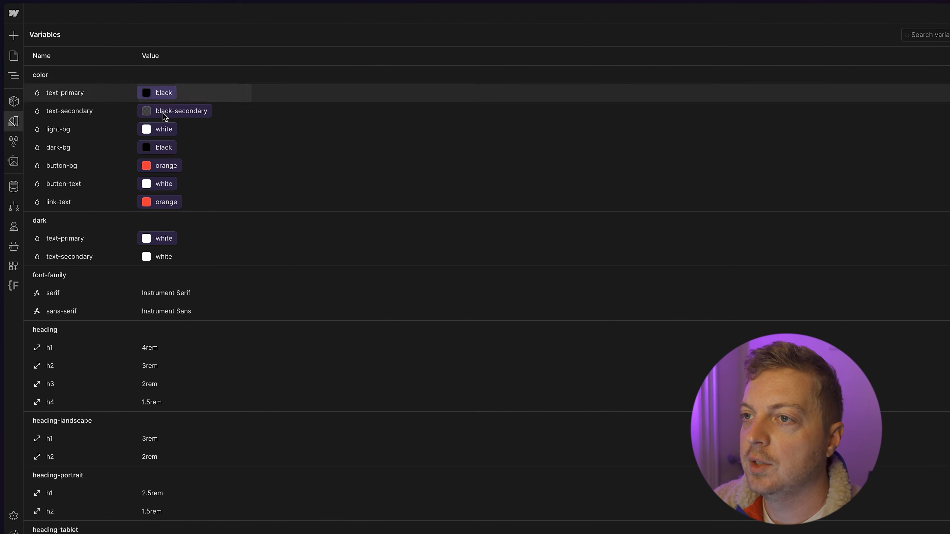
{"action": "left_click", "coordinate": [241, 256]}
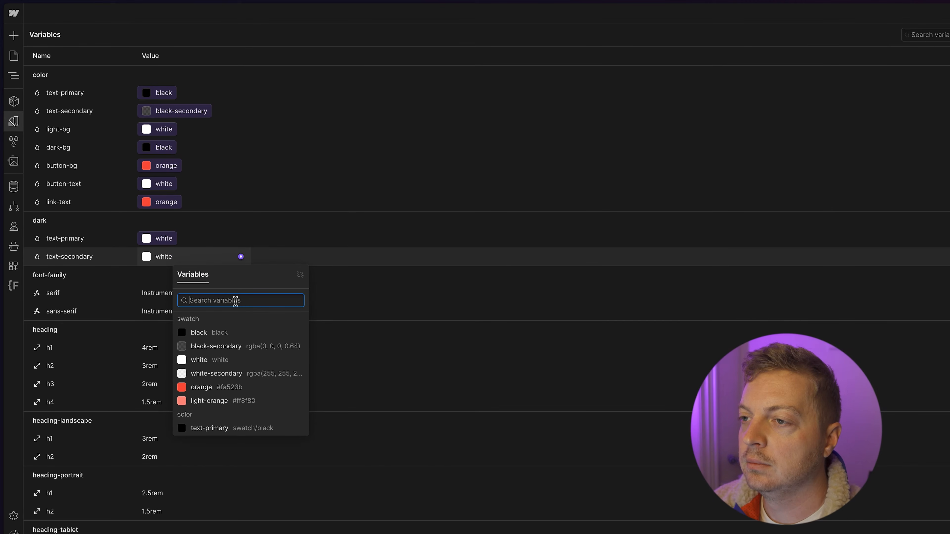
{"action": "left_click", "coordinate": [240, 374]}
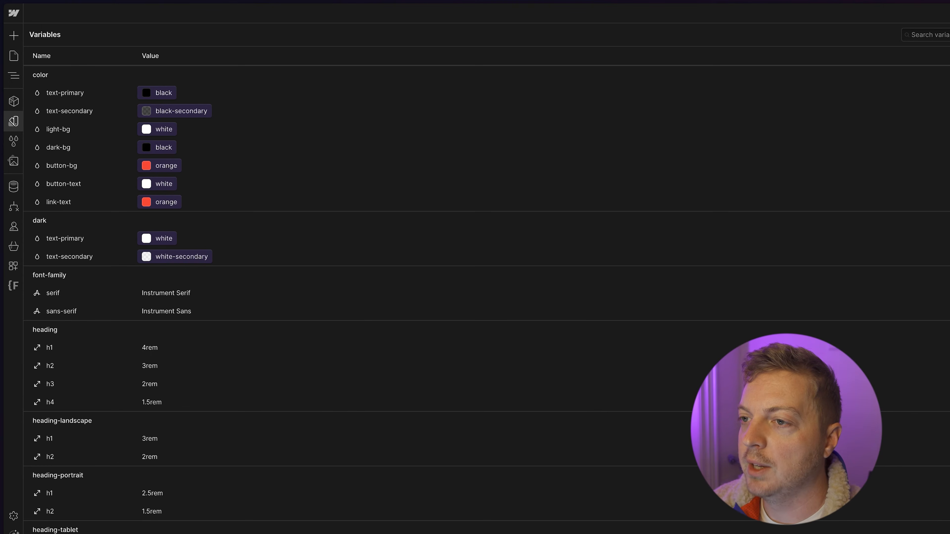
Add a color variable named dark/button-bg and link its value to the light-orange swatch.
{"action": "left_click", "coordinate": [949, 71]}
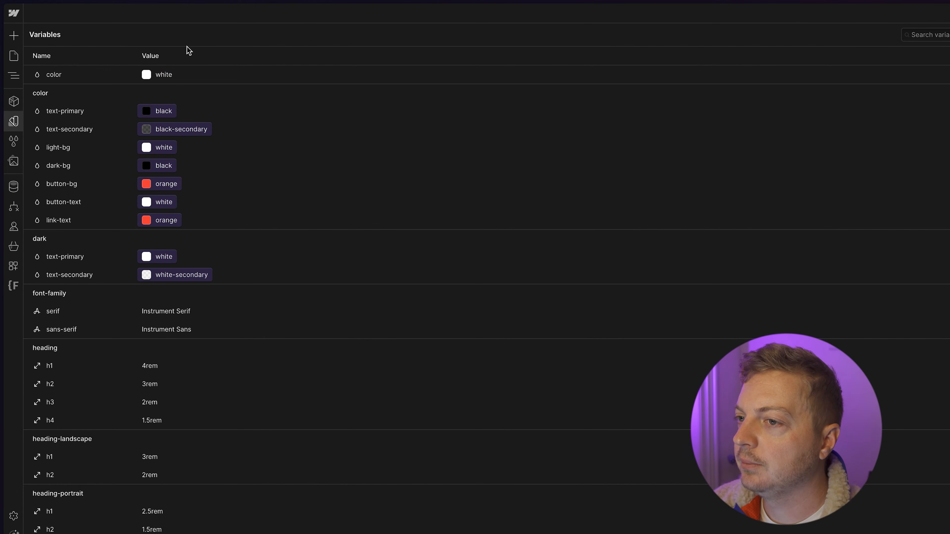
{"action": "double_click", "coordinate": [92, 77]}
{"action": "key", "text": "BackSpace"}
{"action": "type", "text": "dark"}
{"action": "type", "text": "/button-bg"}
{"action": "key", "text": "Return"}
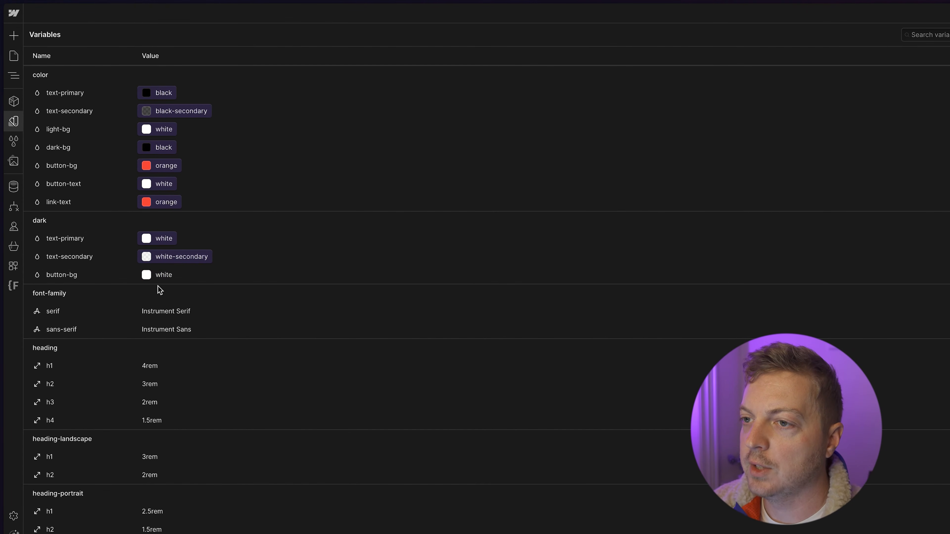
{"action": "left_click", "coordinate": [161, 275]}
{"action": "left_click", "coordinate": [242, 276]}
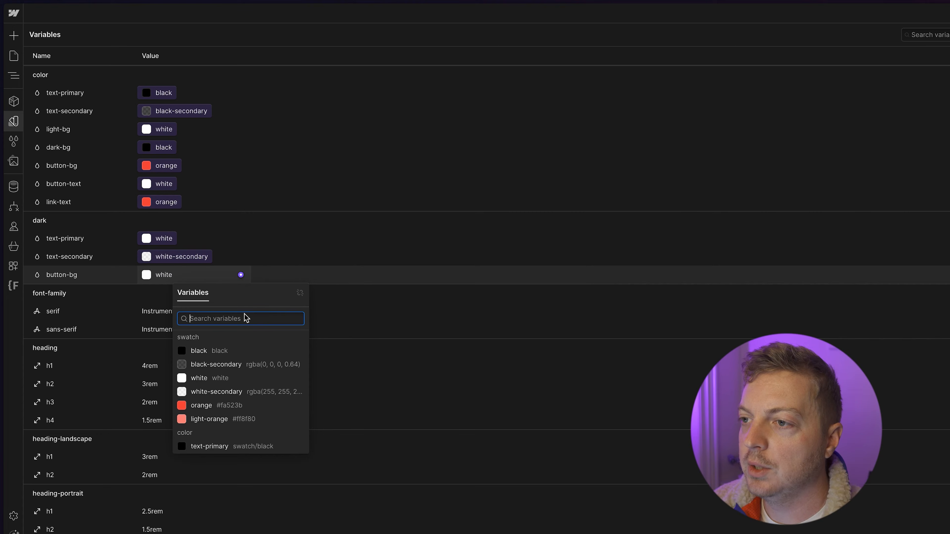
{"action": "left_click", "coordinate": [246, 419]}
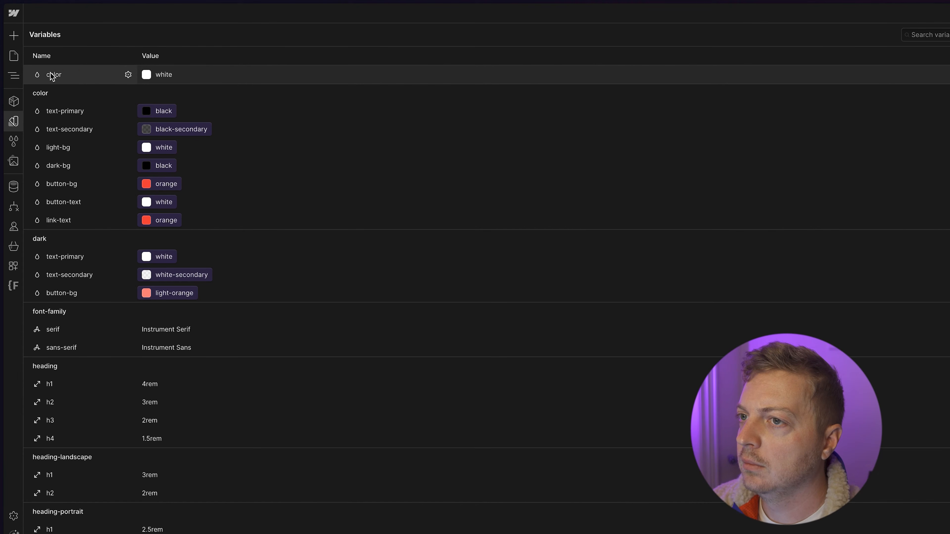
Add a color variable named dark/button-text and link its value to the black swatch.
{"action": "left_click", "coordinate": [70, 74]}
{"action": "type", "text": "dark"}
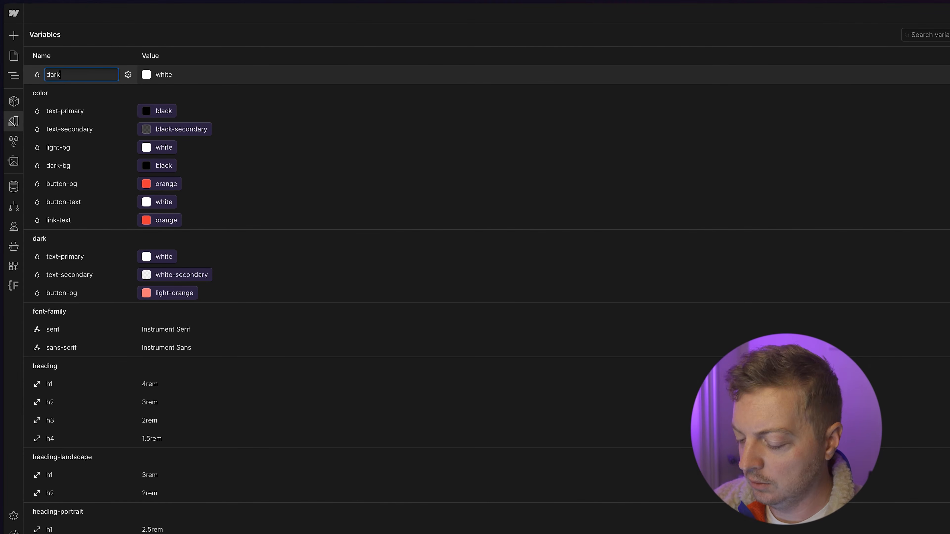
{"action": "type", "text": "/button-te"}
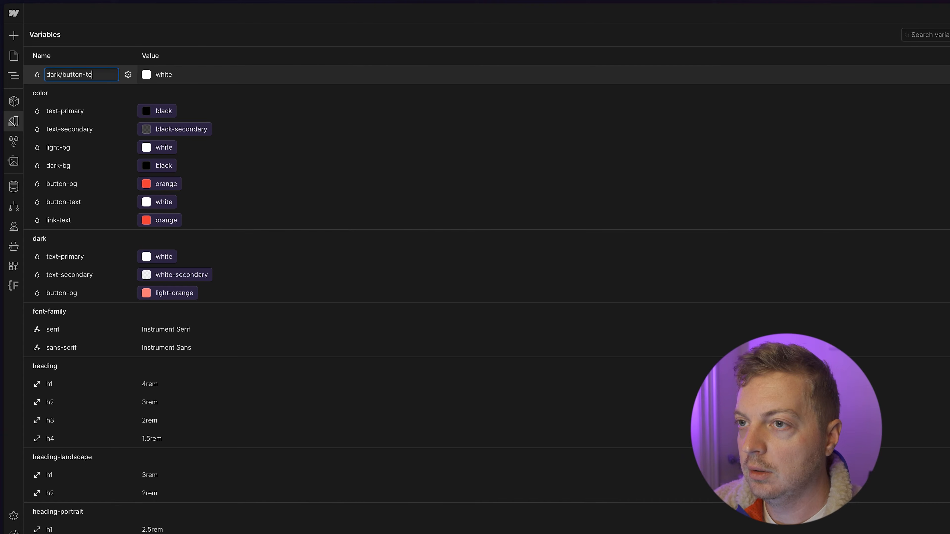
{"action": "key", "text": "Return"}
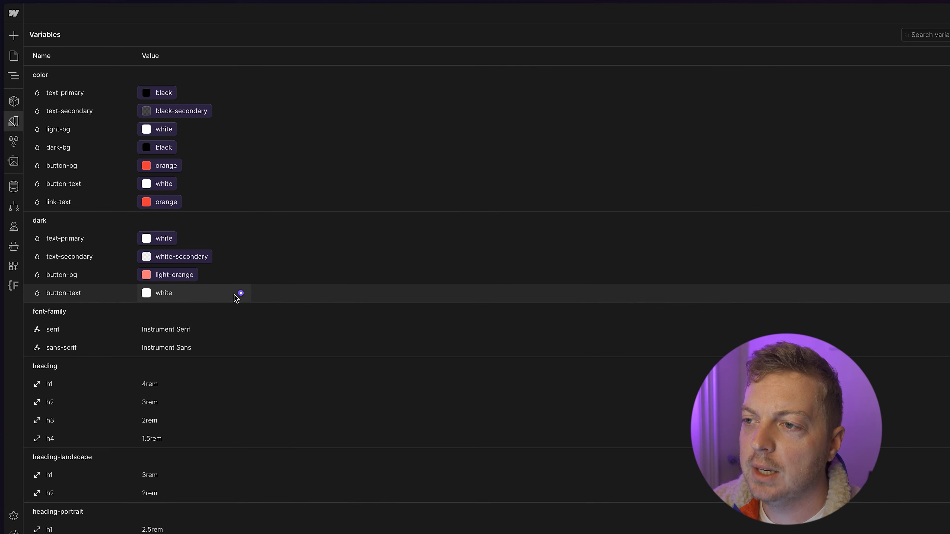
{"action": "left_click", "coordinate": [241, 293]}
{"action": "left_click", "coordinate": [212, 368]}
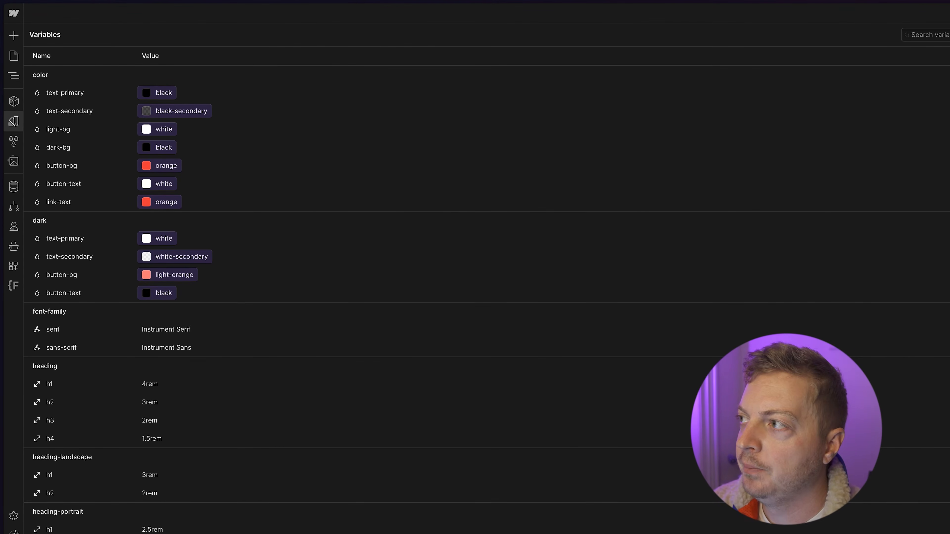
Add a color variable named dark/link-text and link its value to the light-orange swatch.
{"action": "left_click", "coordinate": [70, 77]}
{"action": "type", "text": "dark/"}
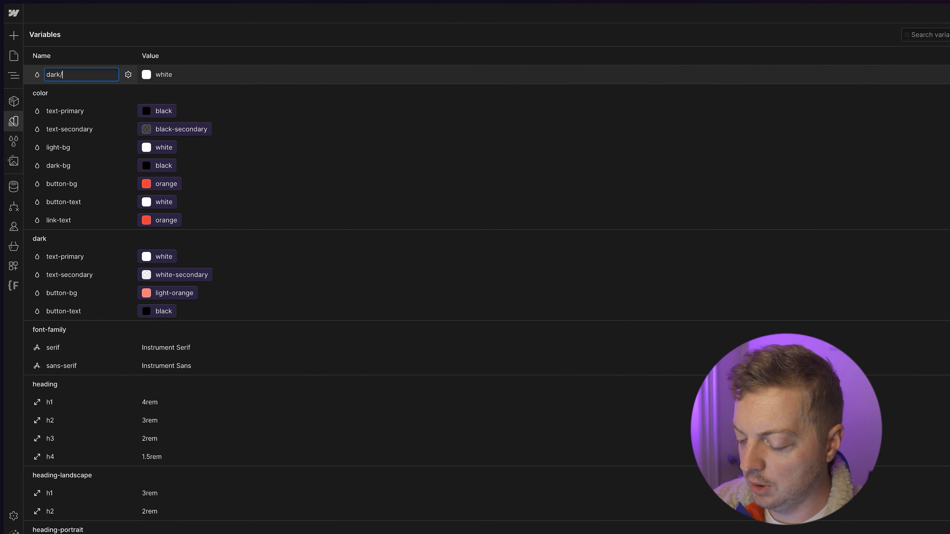
{"action": "type", "text": "link-tex"}
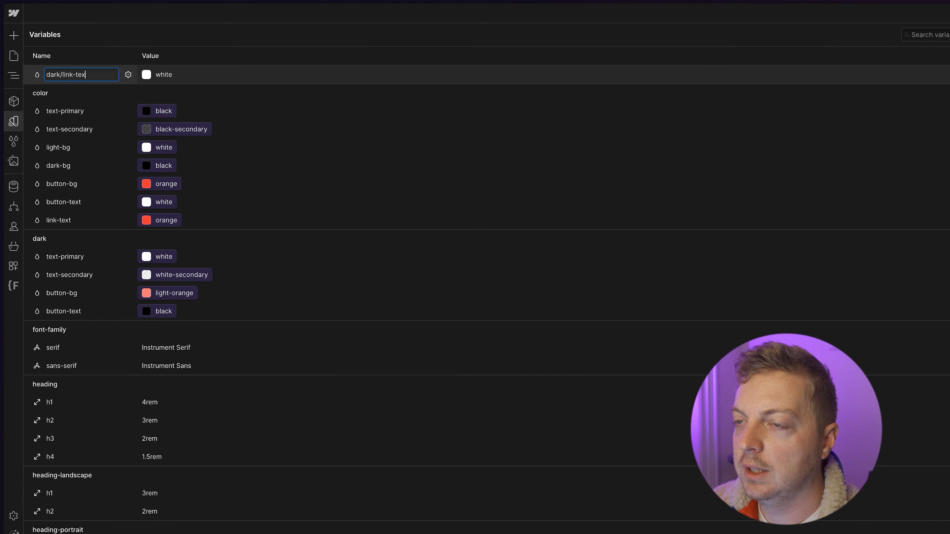
{"action": "type", "text": "t"}
{"action": "key", "text": "Return"}
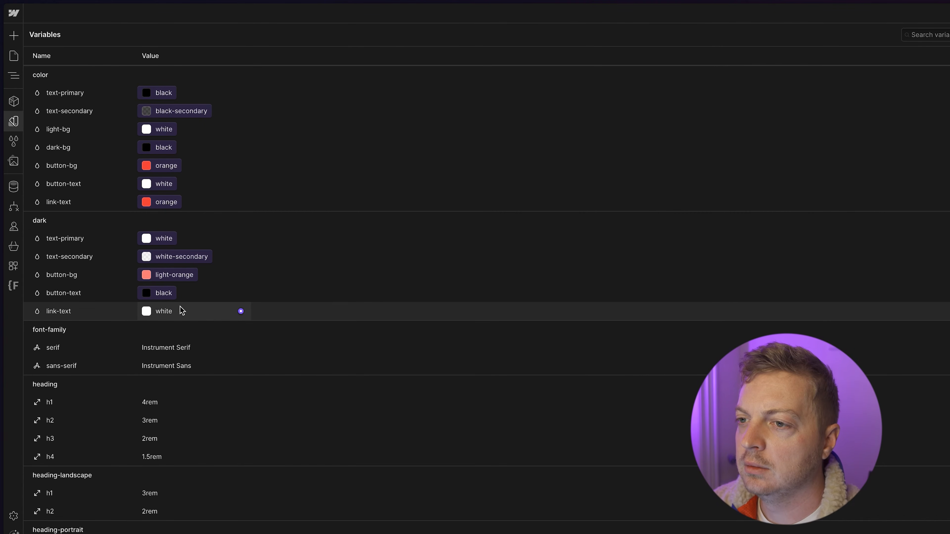
{"action": "left_click", "coordinate": [240, 311]}
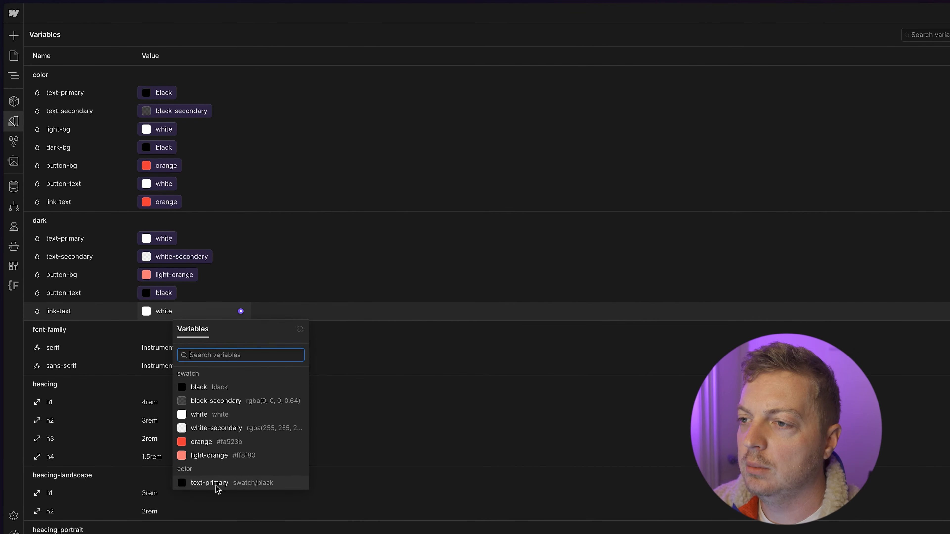
{"action": "left_click", "coordinate": [221, 460]}
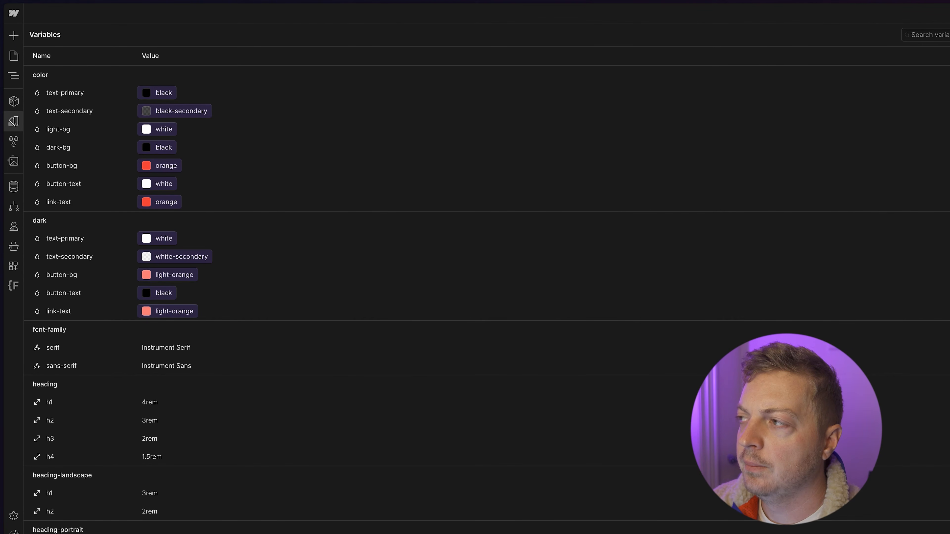
Add a color variable named dark/bg and link its value to the black swatch.
{"action": "double_click", "coordinate": [94, 70]}
{"action": "type", "text": "dar"}
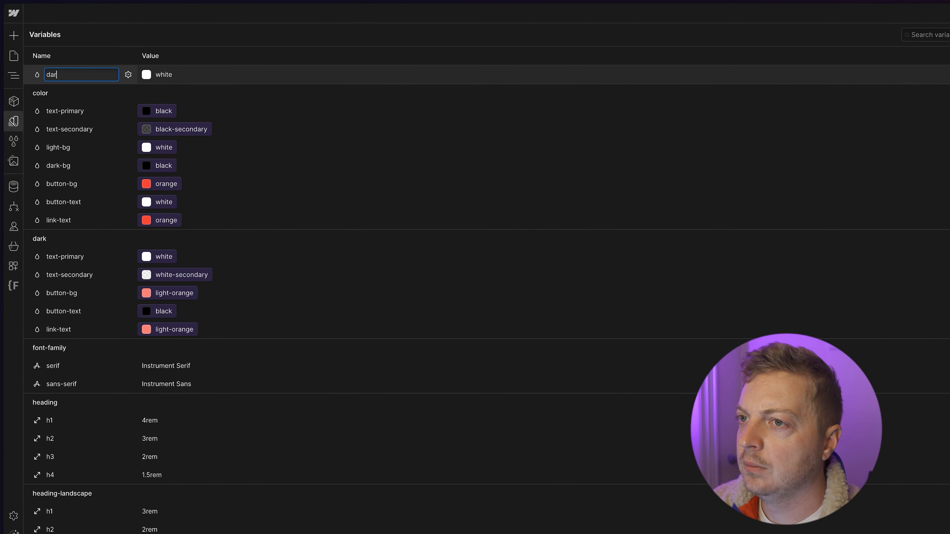
{"action": "type", "text": "k/bg"}
{"action": "key", "text": "Return"}
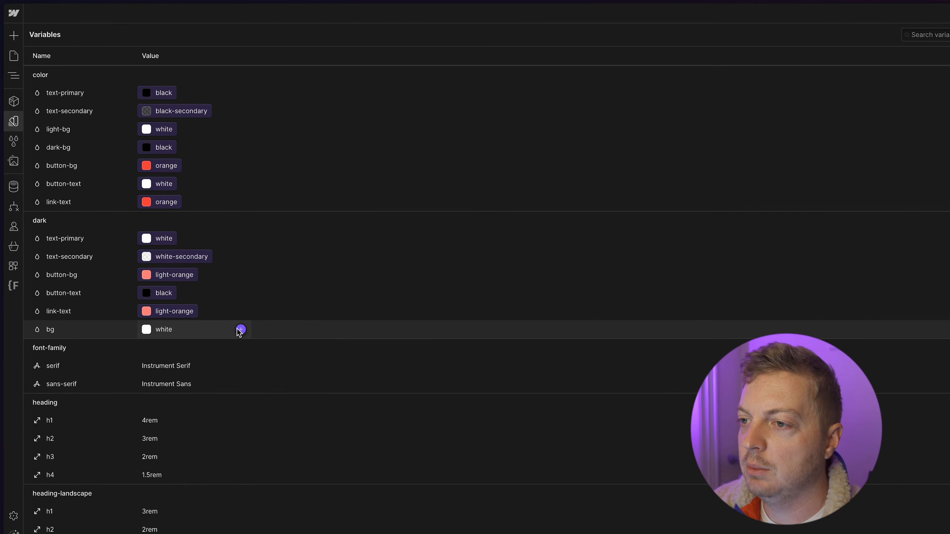
{"action": "left_click", "coordinate": [241, 329]}
{"action": "left_click", "coordinate": [214, 402]}
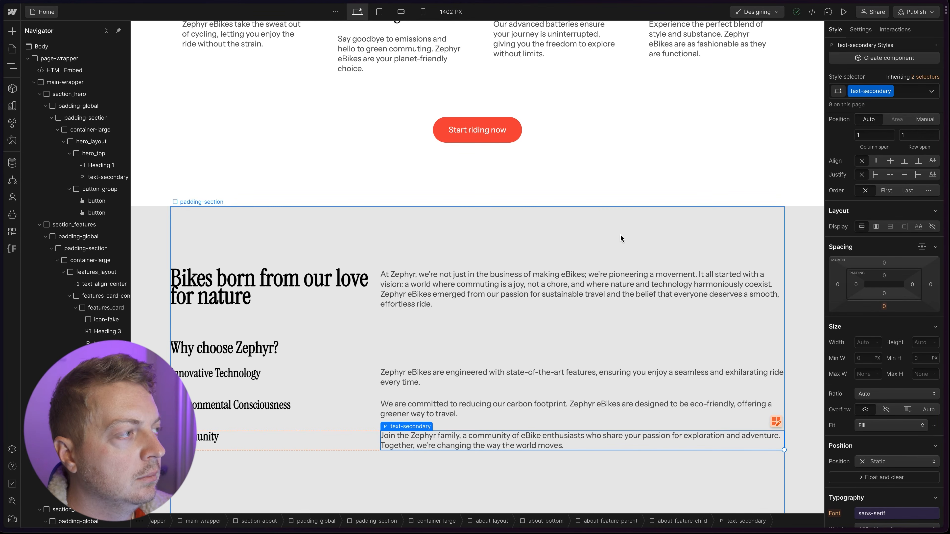
Set the background color of the Body (All Pages) tag to the light-bg color variable.
{"action": "left_click", "coordinate": [501, 218]}
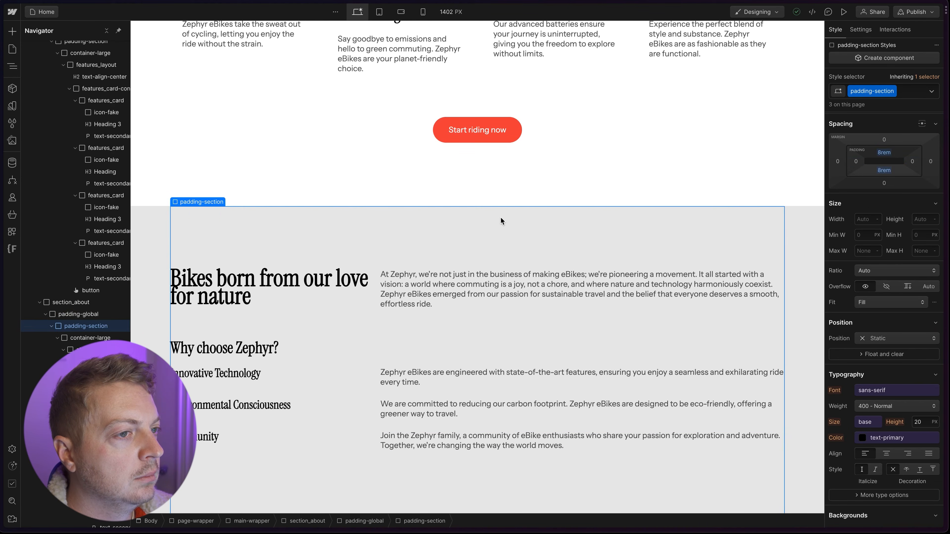
{"action": "key", "text": "Up"}
{"action": "key", "text": "Up"}
{"action": "key", "text": "Up"}
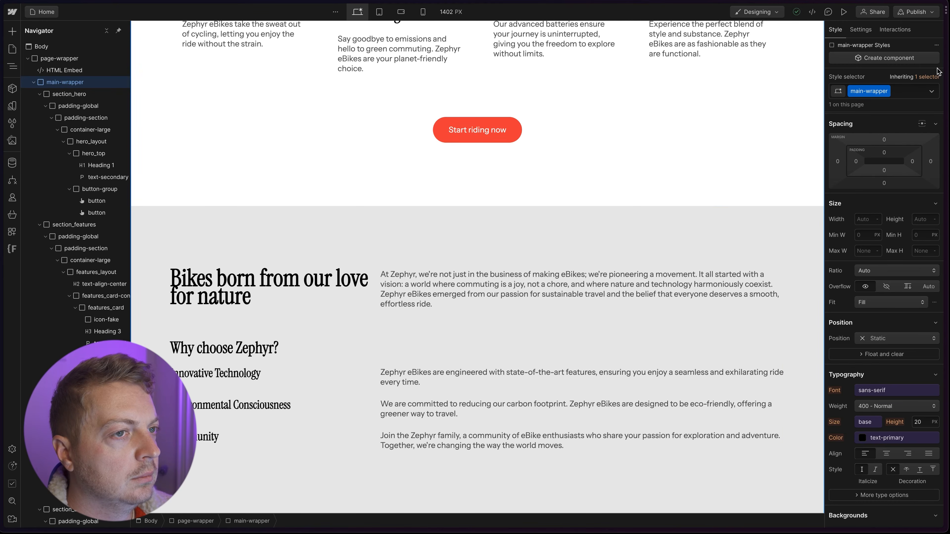
{"action": "left_click", "coordinate": [928, 77]}
{"action": "left_click", "coordinate": [898, 124]}
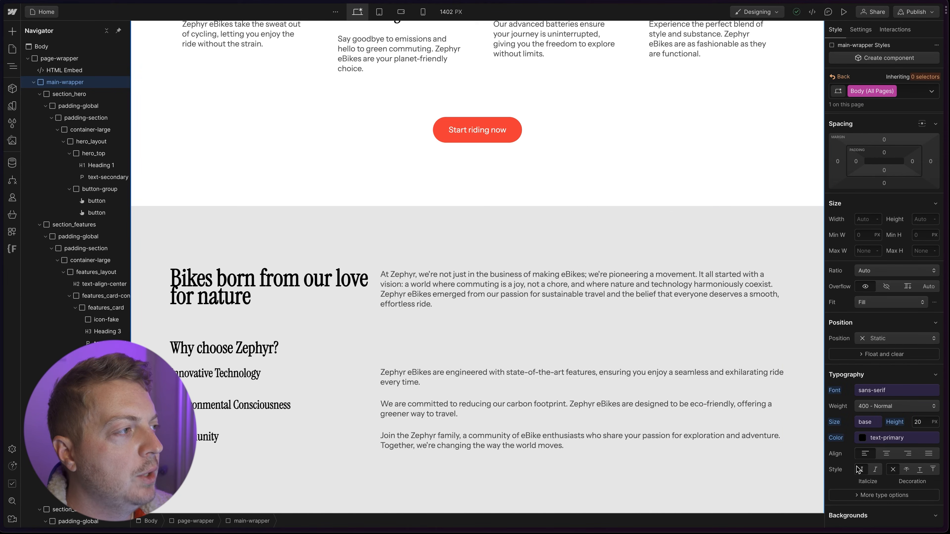
{"action": "scroll", "coordinate": [864, 438], "scroll_direction": "down", "scroll_amount": 5}
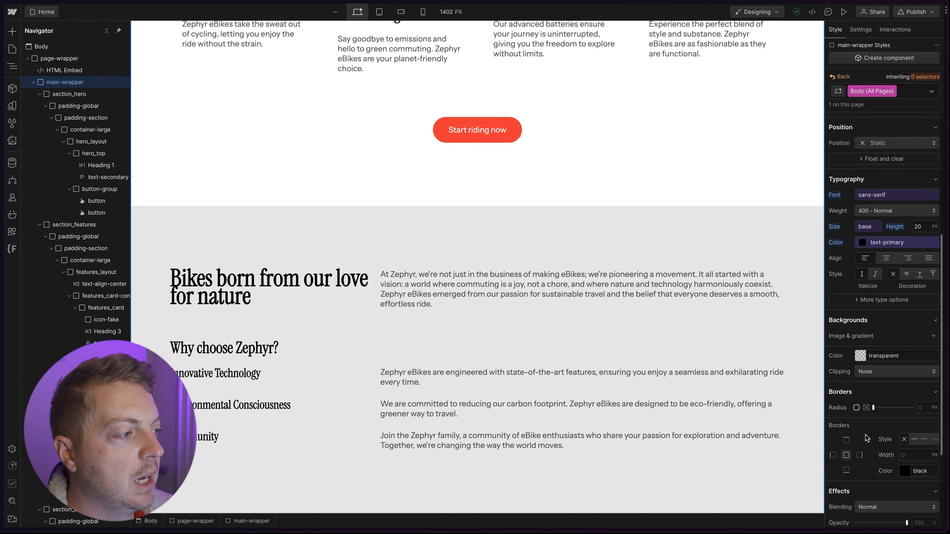
{"action": "left_click", "coordinate": [856, 351]}
{"action": "scroll", "coordinate": [882, 448], "scroll_direction": "down", "scroll_amount": 2}
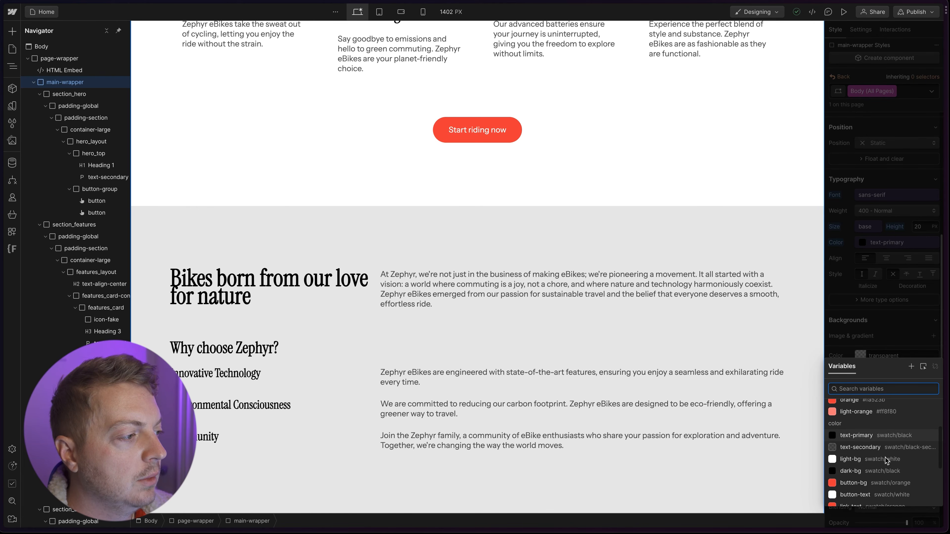
{"action": "left_click", "coordinate": [872, 452]}
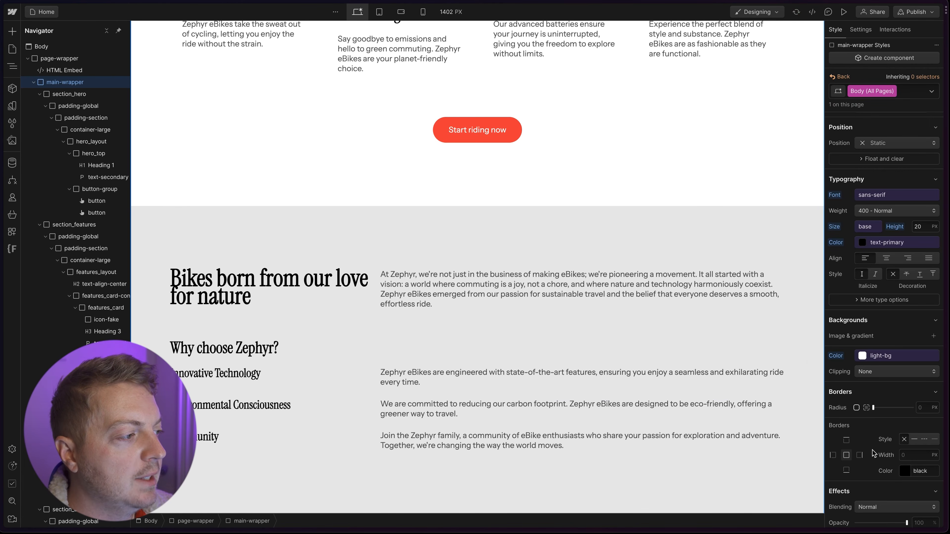
In the HTML Embed code, add a prefers-color-scheme: dark media query whose :root rule sets --color--light-bg to var(--dark--bg).
{"action": "left_click", "coordinate": [81, 70]}
{"action": "double_click", "coordinate": [81, 70]}
{"action": "left_click", "coordinate": [362, 340]}
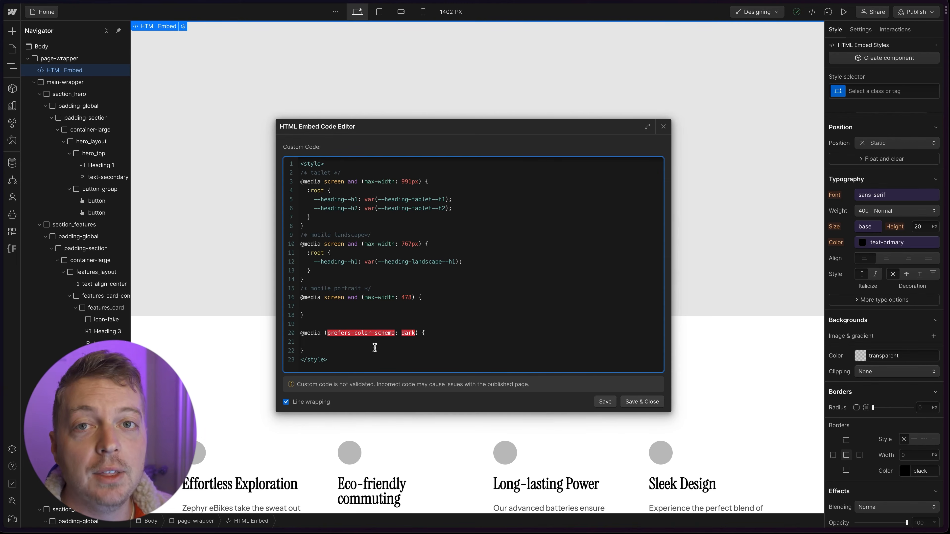
{"action": "type", "text": ":root {"}
{"action": "key", "text": "Return"}
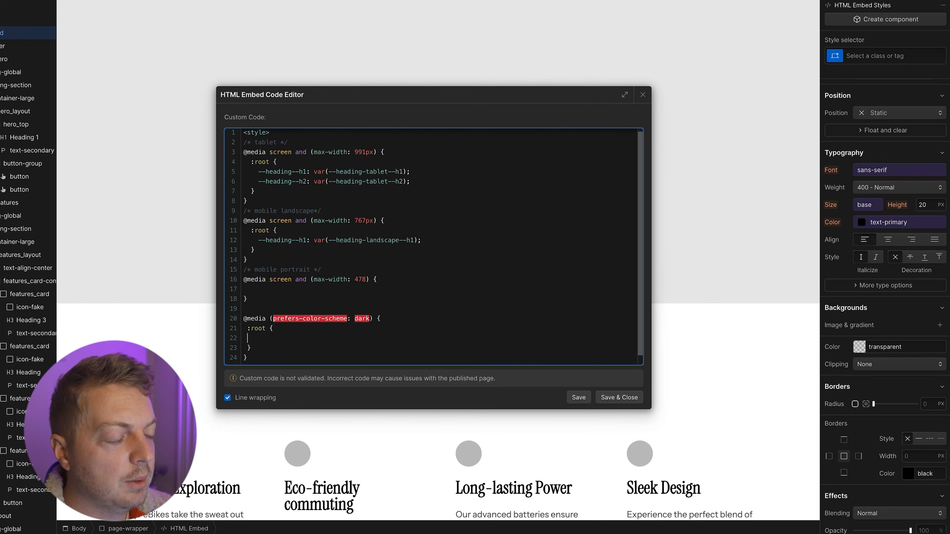
{"action": "type", "text": "--color--light-bg: var(--dark--bg);"}
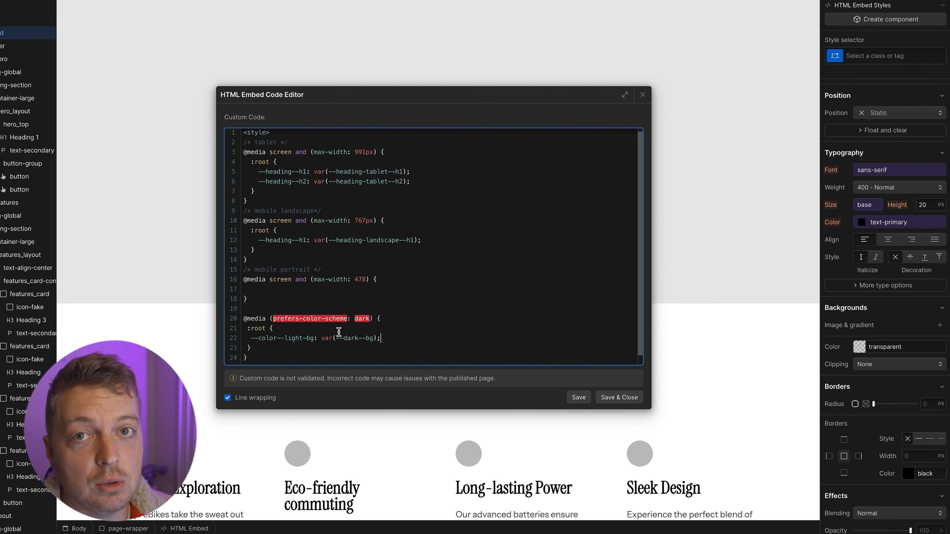
In the dark media query's :root rule, set --color--text-primary to var(--dark--text-primary) and save the embed code.
{"action": "scroll", "coordinate": [398, 320], "scroll_direction": "down", "scroll_amount": 1}
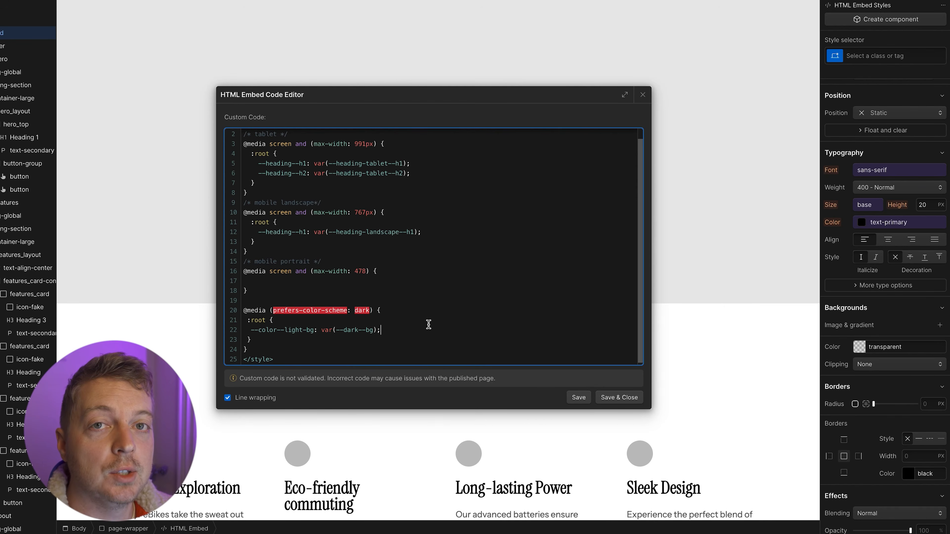
{"action": "left_click", "coordinate": [578, 398]}
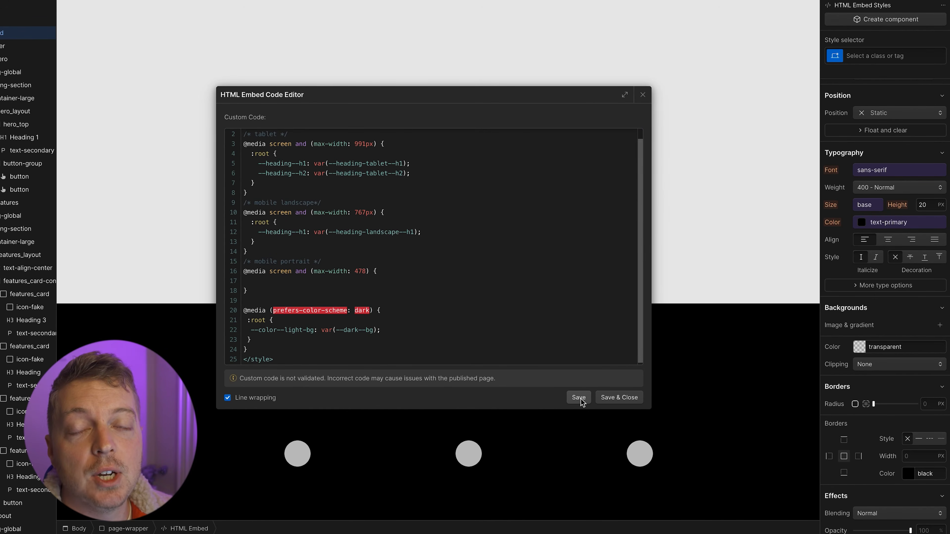
{"action": "left_click", "coordinate": [405, 332]}
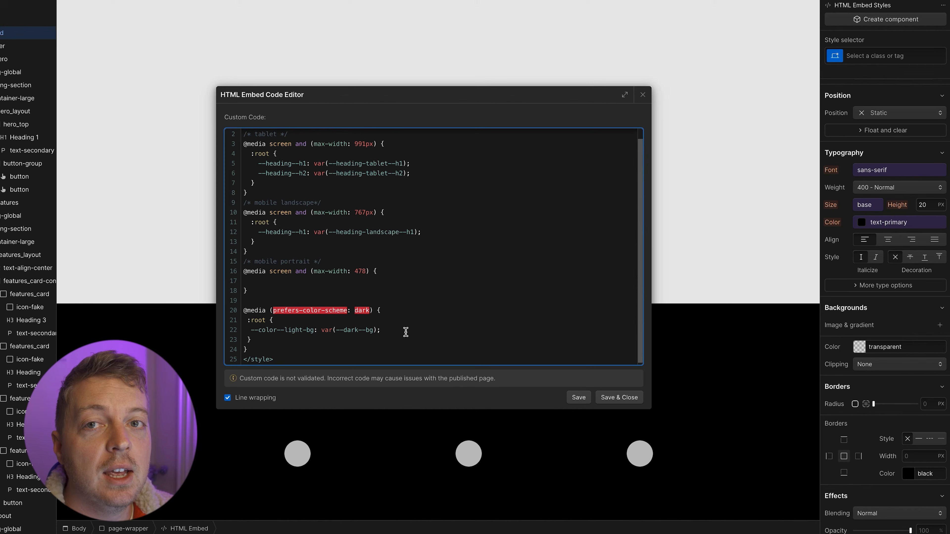
{"action": "key", "text": "Return"}
{"action": "type", "text": "--color--text-primary"}
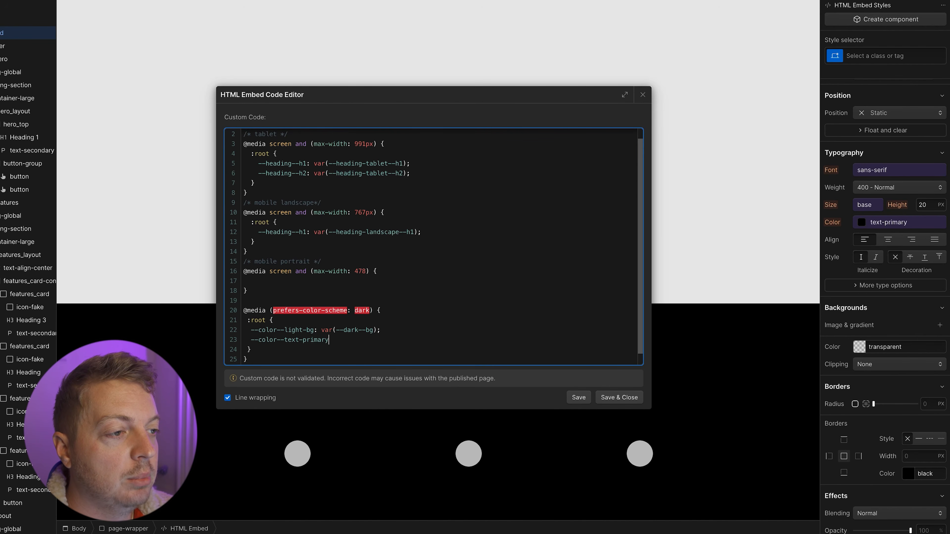
{"action": "type", "text": ": var("}
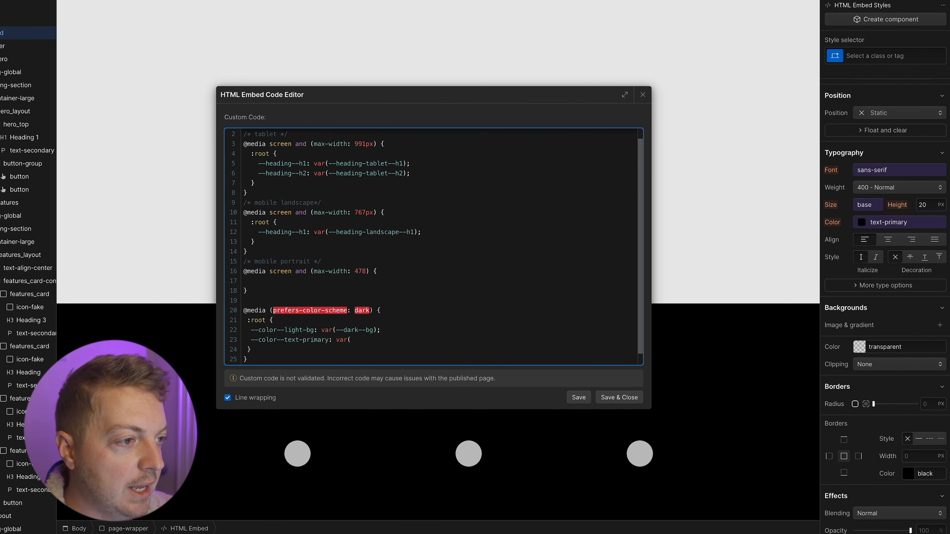
{"action": "type", "text": "--dark-"}
{"action": "type", "text": "-text-primary"}
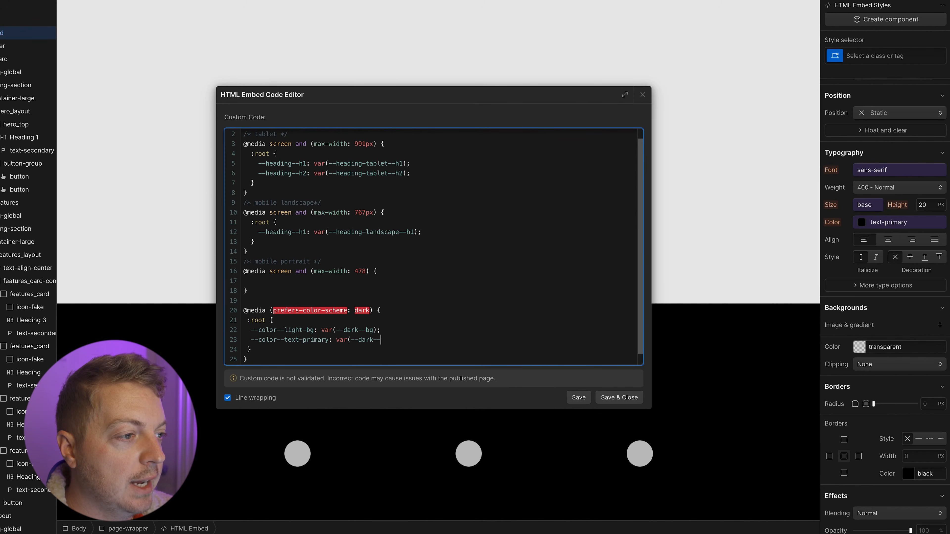
{"action": "type", "text": ");"}
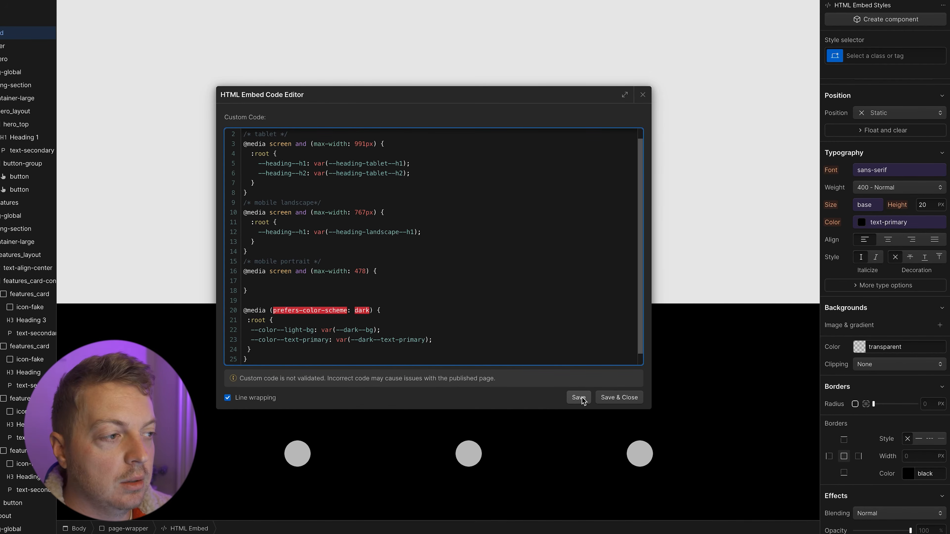
{"action": "left_click", "coordinate": [578, 397]}
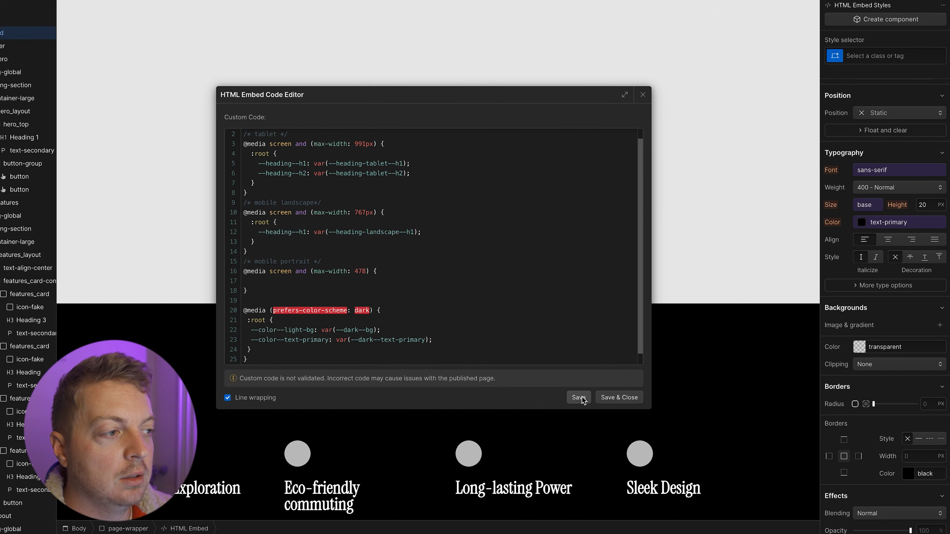
Add --color--text-secondary: var(--dark--text-secondary); to the dark :root rule, then save and close the embed code.
{"action": "left_click", "coordinate": [473, 341]}
{"action": "key", "text": "Return"}
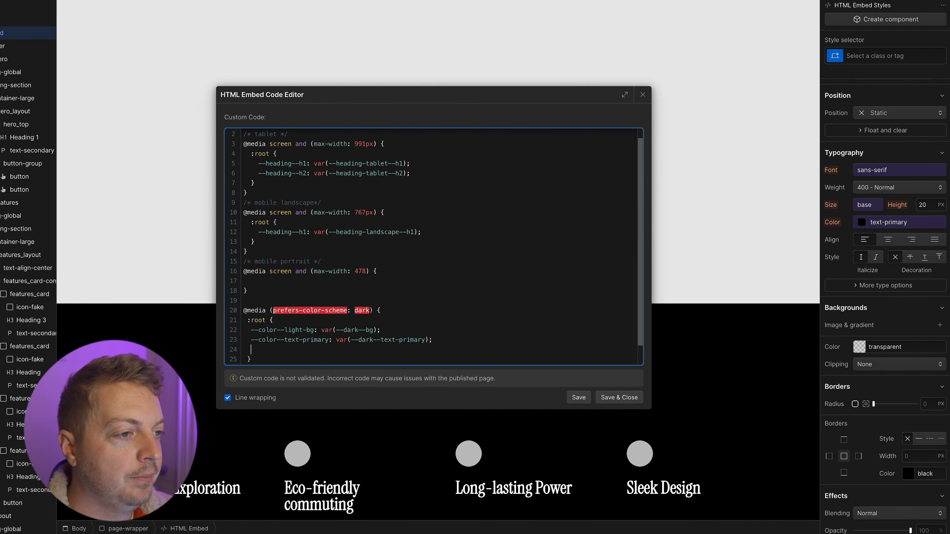
{"action": "type", "text": "--color-"}
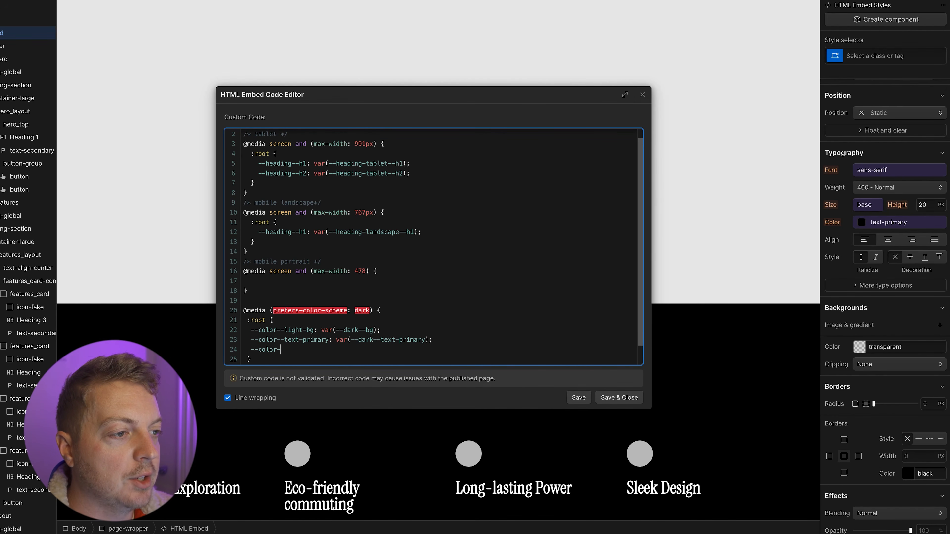
{"action": "type", "text": "-text-seconda"}
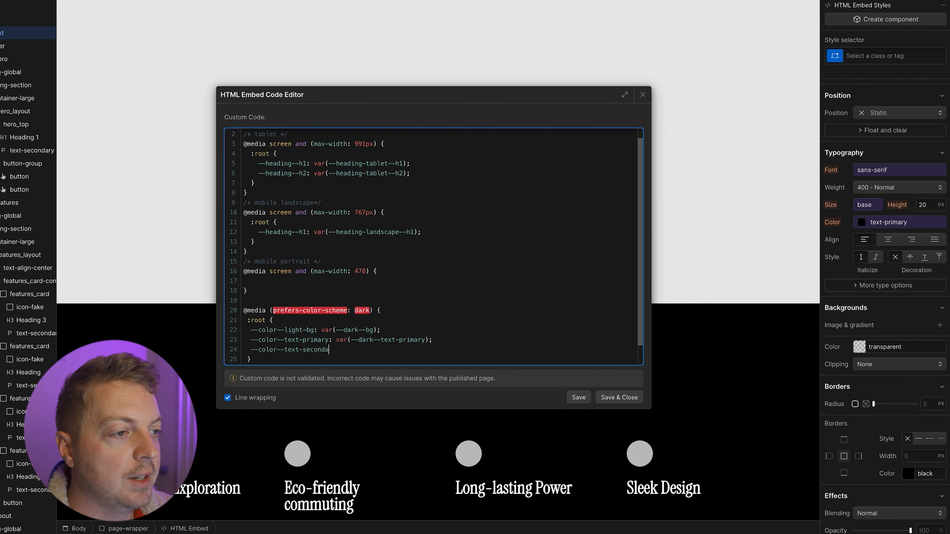
{"action": "type", "text": "ry: var(-"}
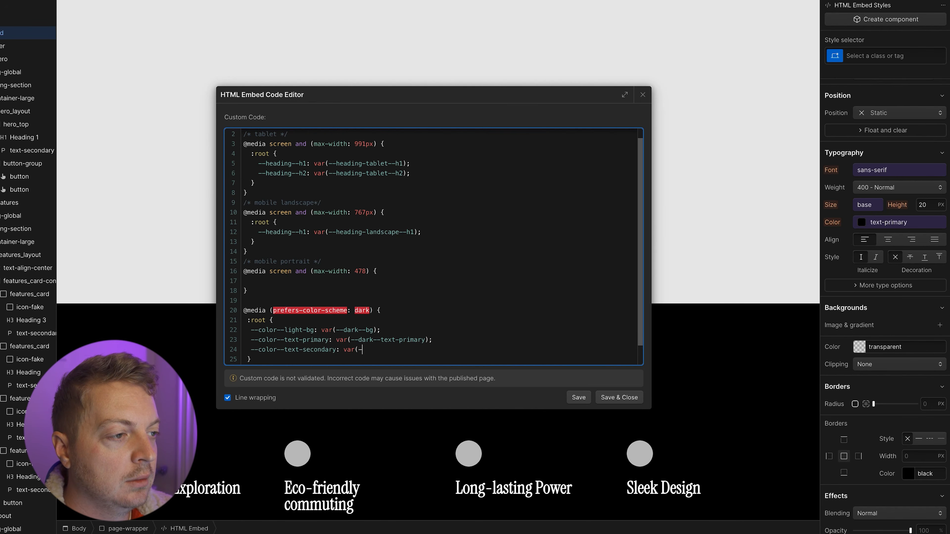
{"action": "type", "text": "-dark--text-secondary);"}
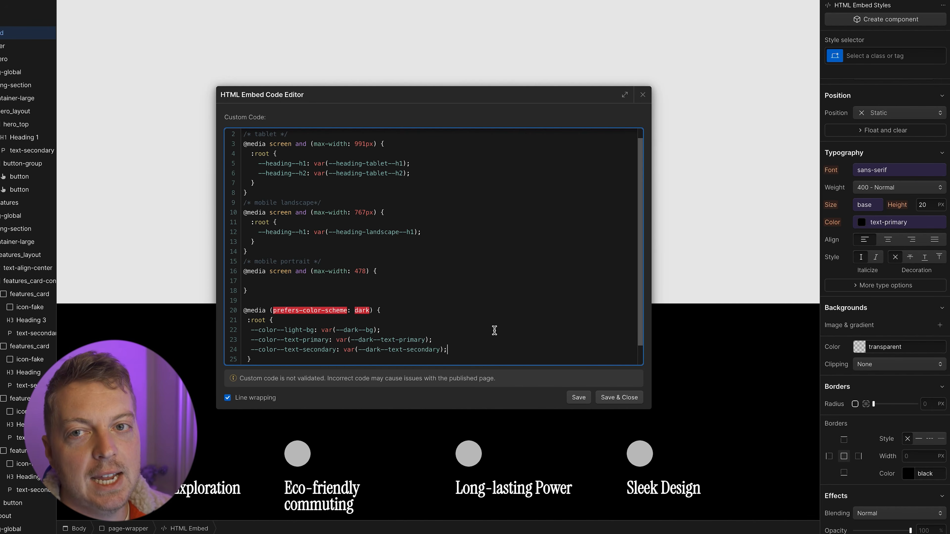
{"action": "left_click", "coordinate": [572, 399]}
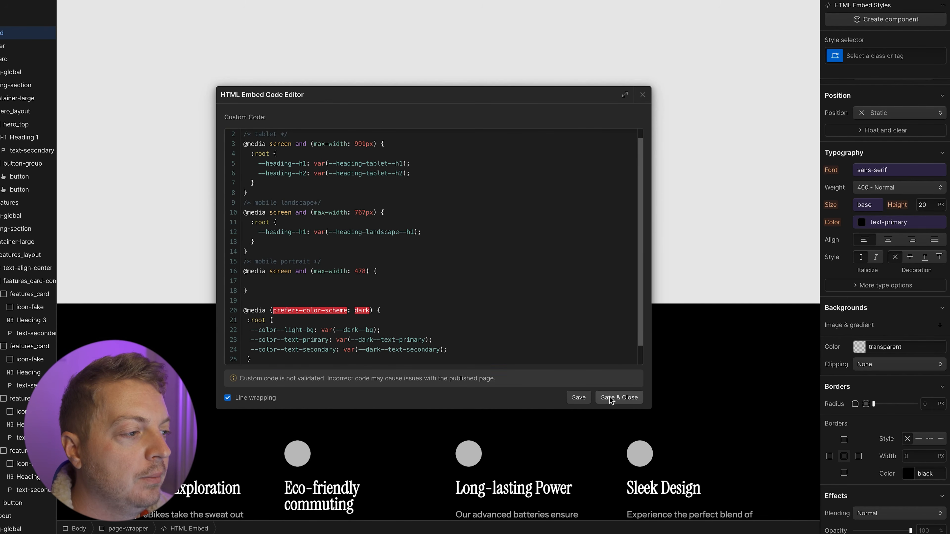
{"action": "left_click", "coordinate": [467, 350]}
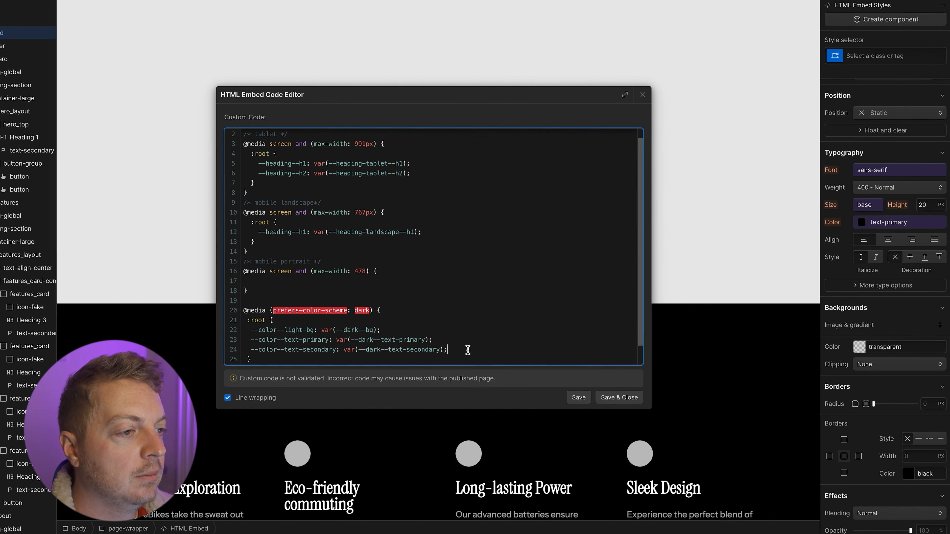
{"action": "left_click", "coordinate": [617, 397]}
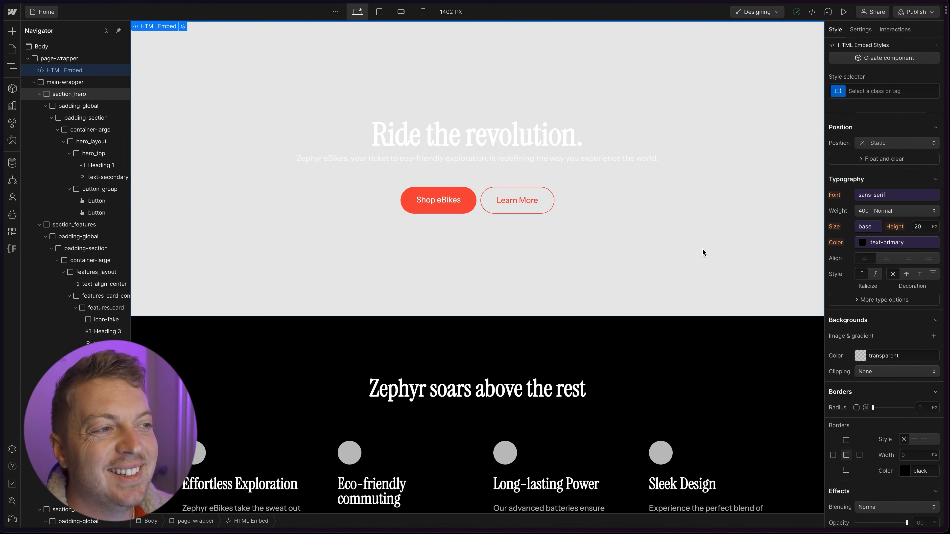
Set the background color of section_hero to the light-orange swatch variable.
{"action": "left_click", "coordinate": [760, 237]}
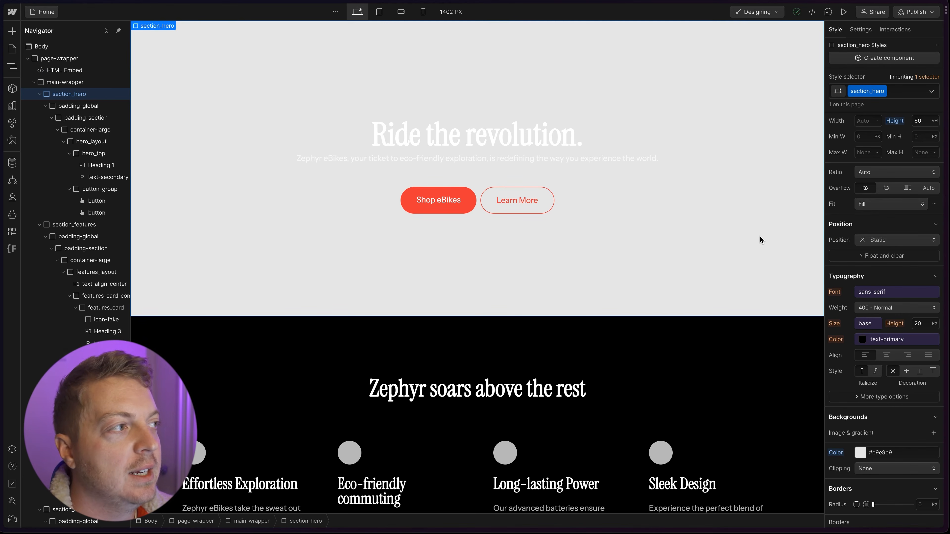
{"action": "scroll", "coordinate": [860, 375], "scroll_direction": "down", "scroll_amount": 2}
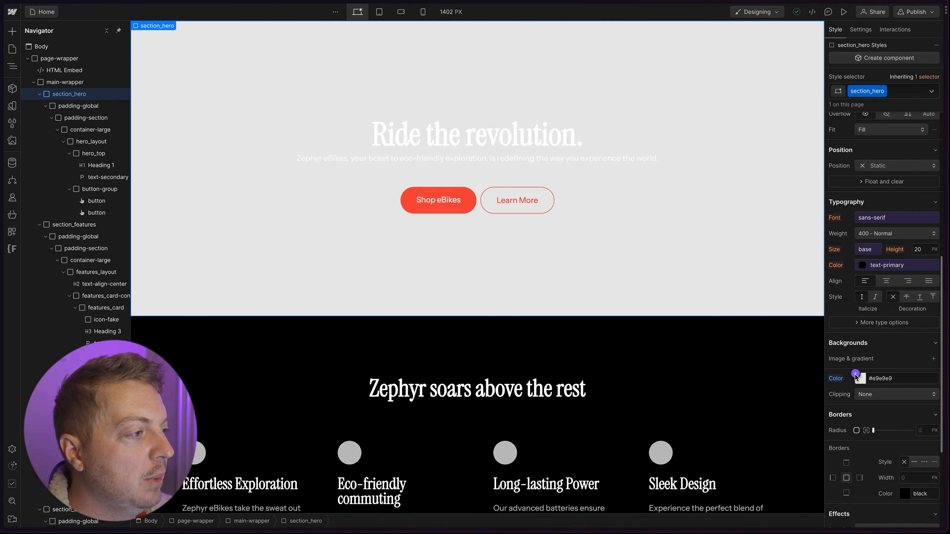
{"action": "left_click", "coordinate": [856, 374]}
{"action": "scroll", "coordinate": [868, 462], "scroll_direction": "down", "scroll_amount": 4}
{"action": "scroll", "coordinate": [868, 463], "scroll_direction": "up", "scroll_amount": 4}
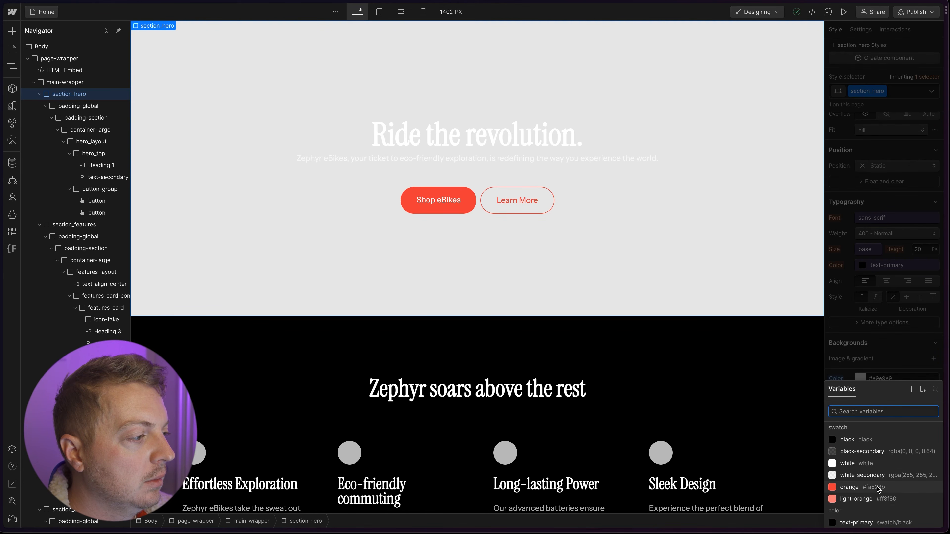
{"action": "left_click", "coordinate": [878, 500]}
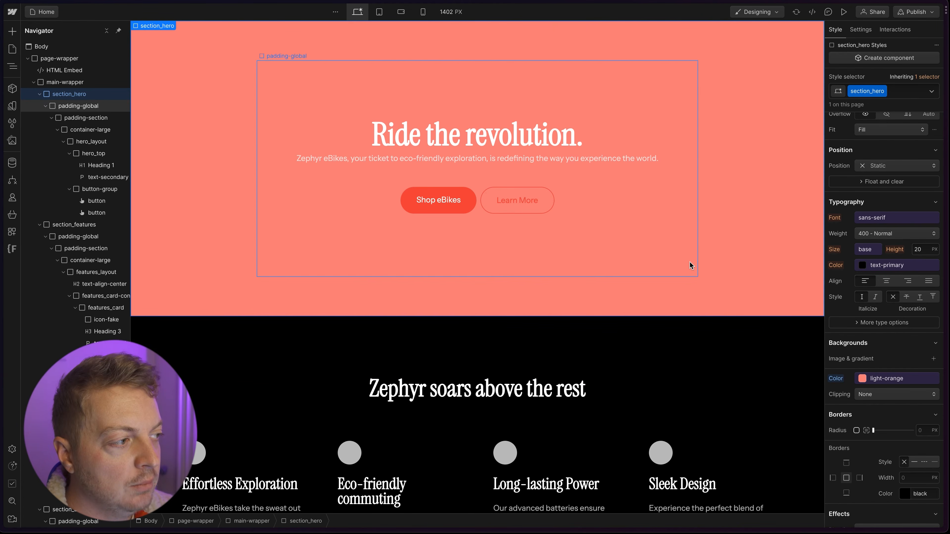
Switch the section_hero background color to the dark-bg variable.
{"action": "left_click", "coordinate": [886, 378]}
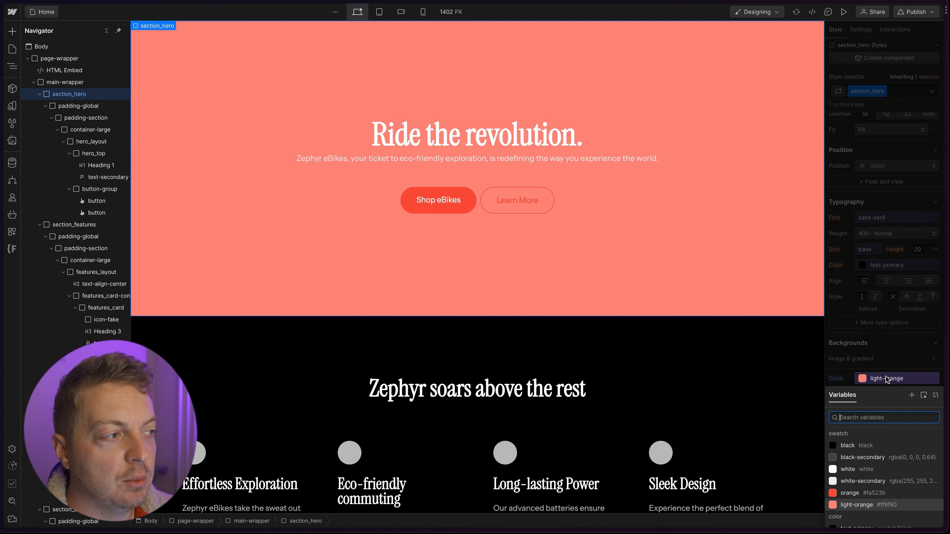
{"action": "scroll", "coordinate": [892, 465], "scroll_direction": "down", "scroll_amount": 5}
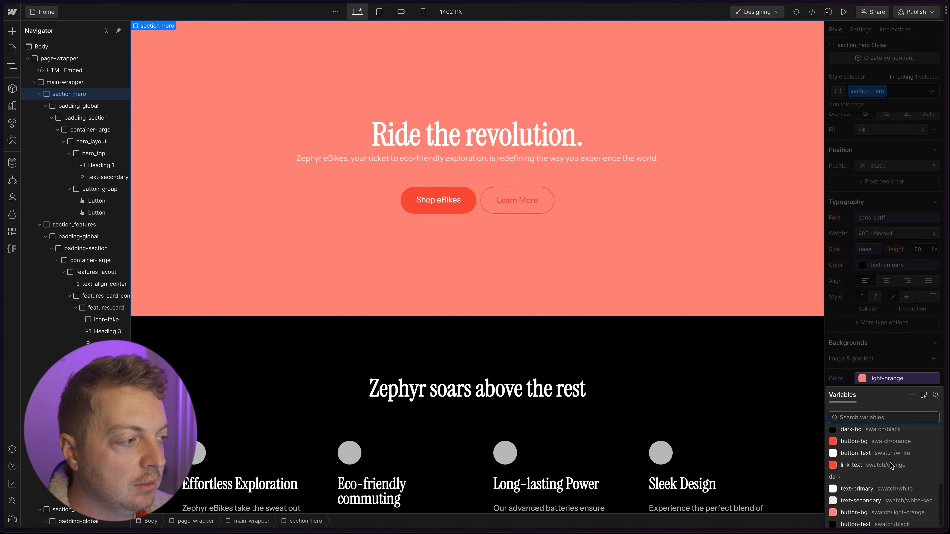
{"action": "scroll", "coordinate": [891, 465], "scroll_direction": "up", "scroll_amount": 1}
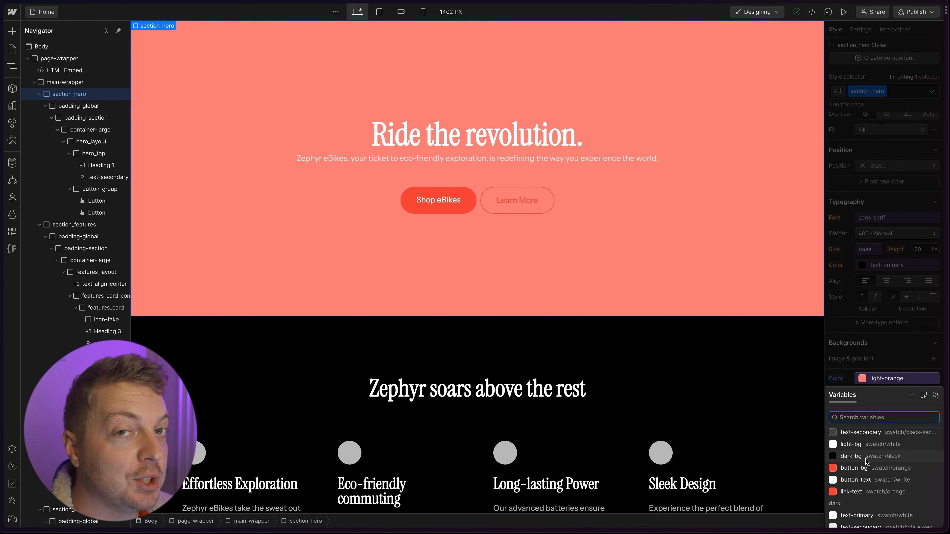
{"action": "left_click", "coordinate": [865, 457]}
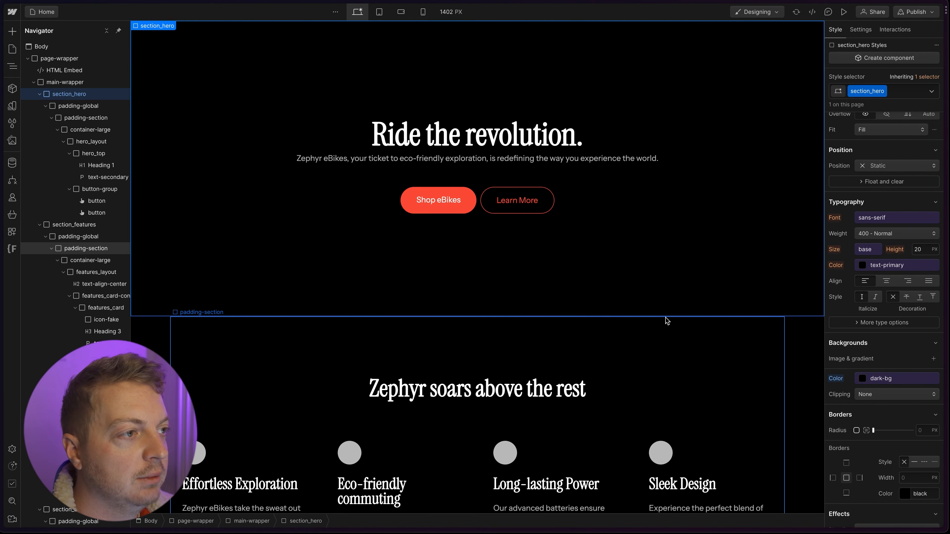
Examine the dark-mode backgrounds and text contrast in the features section and section_about.
{"action": "scroll", "coordinate": [666, 303], "scroll_direction": "down", "scroll_amount": 9}
{"action": "scroll", "coordinate": [665, 304], "scroll_direction": "up", "scroll_amount": 3}
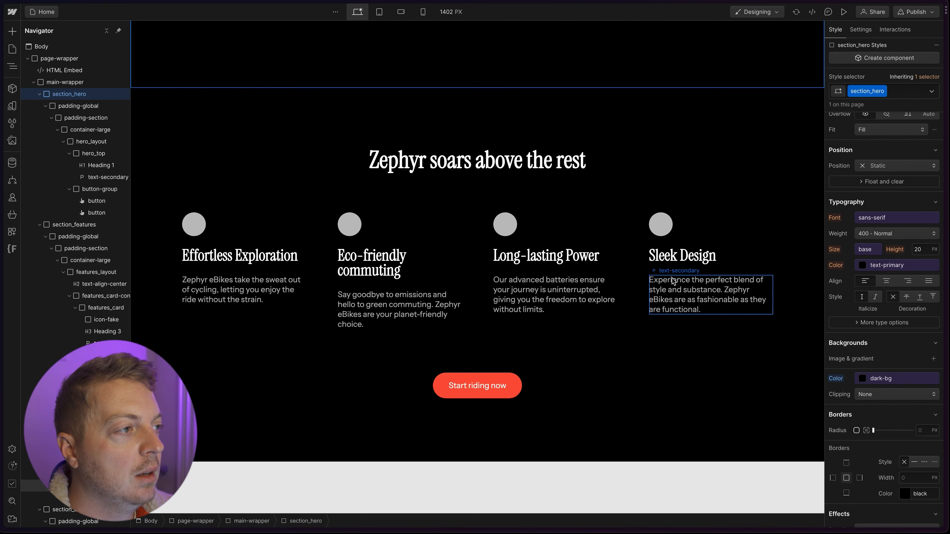
{"action": "scroll", "coordinate": [677, 282], "scroll_direction": "up", "scroll_amount": 6}
{"action": "scroll", "coordinate": [671, 279], "scroll_direction": "down", "scroll_amount": 7}
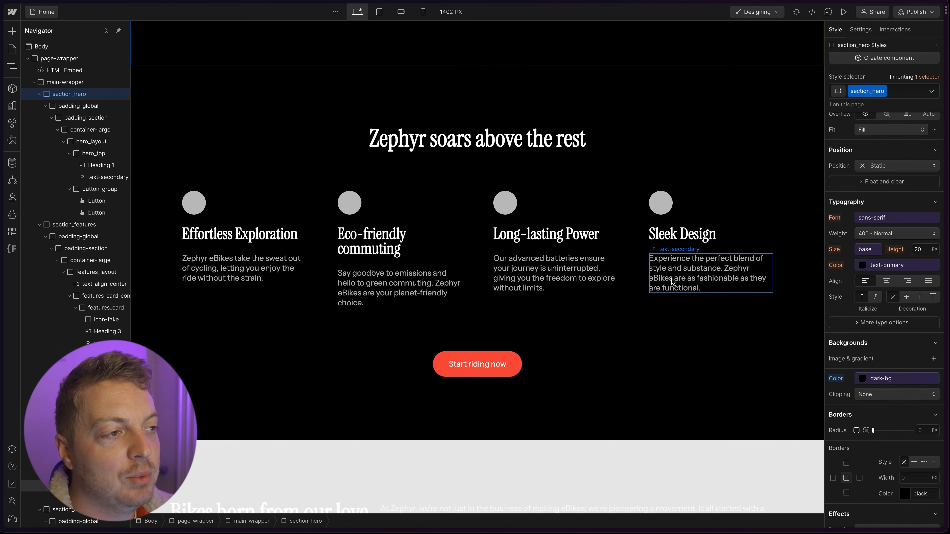
{"action": "scroll", "coordinate": [672, 282], "scroll_direction": "down", "scroll_amount": 5}
{"action": "left_click", "coordinate": [513, 290]}
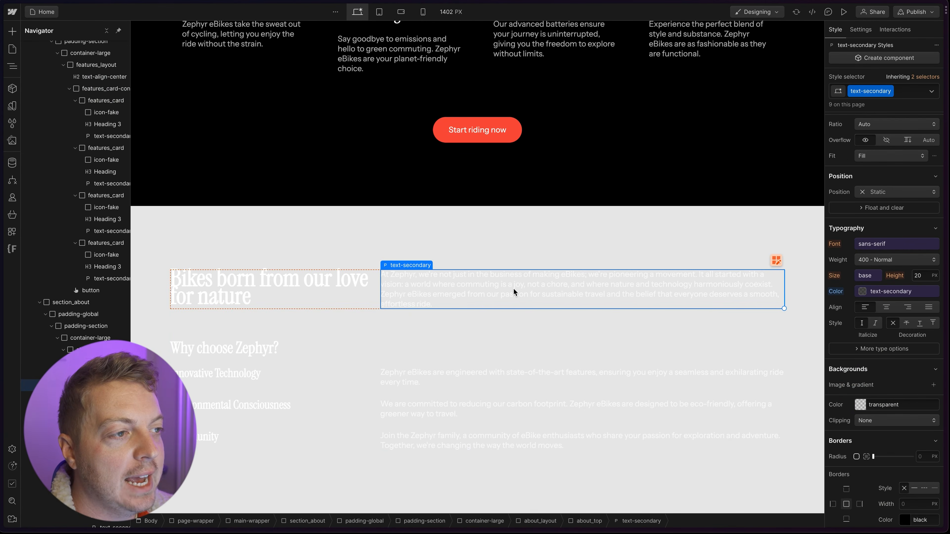
{"action": "left_click", "coordinate": [538, 236]}
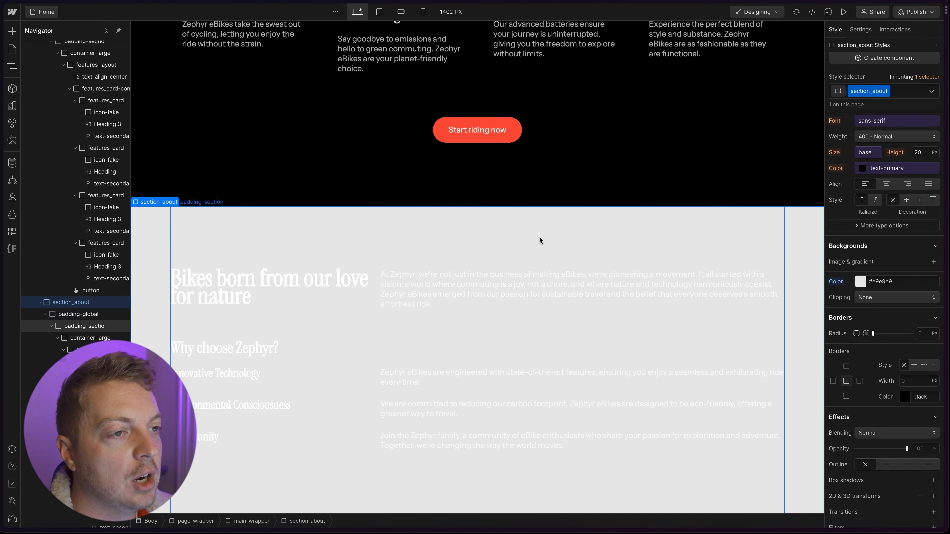
{"action": "scroll", "coordinate": [690, 284], "scroll_direction": "up", "scroll_amount": 15}
Set the background color of section_hero to the light-bg color variable.
{"action": "left_click", "coordinate": [690, 283]}
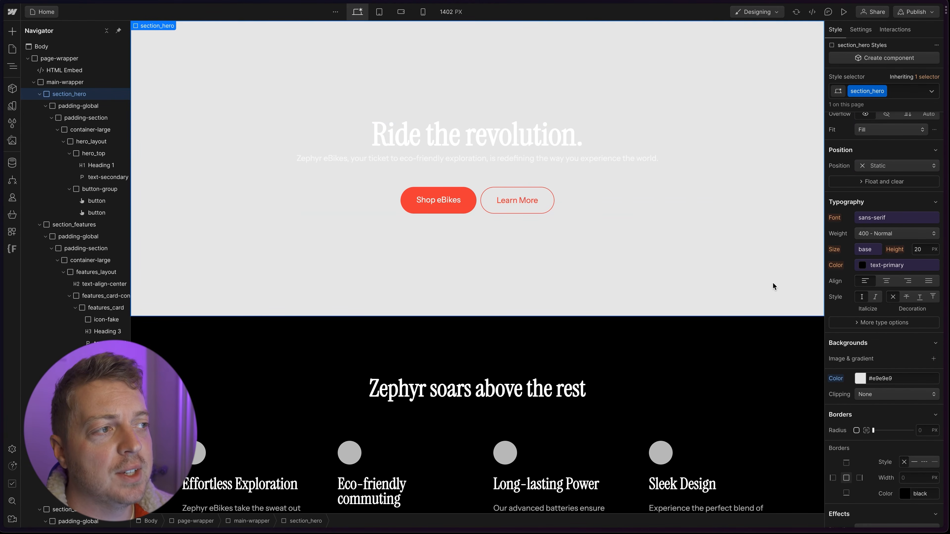
{"action": "scroll", "coordinate": [875, 341], "scroll_direction": "down", "scroll_amount": 2}
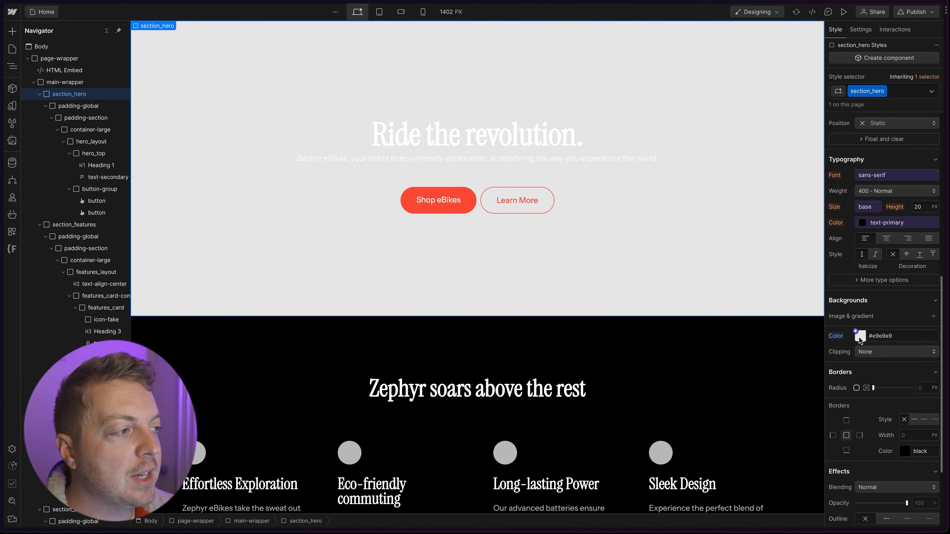
{"action": "left_click", "coordinate": [856, 332]}
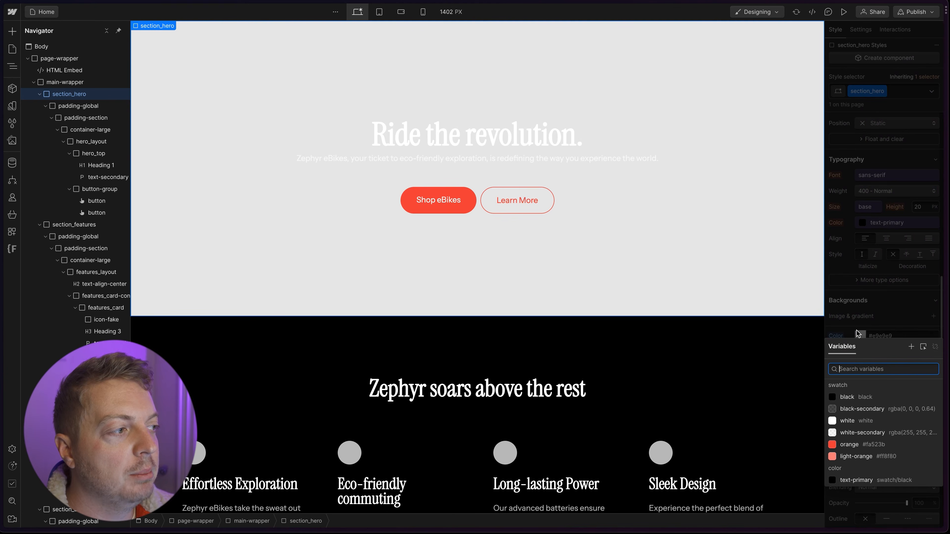
{"action": "left_click", "coordinate": [873, 317]}
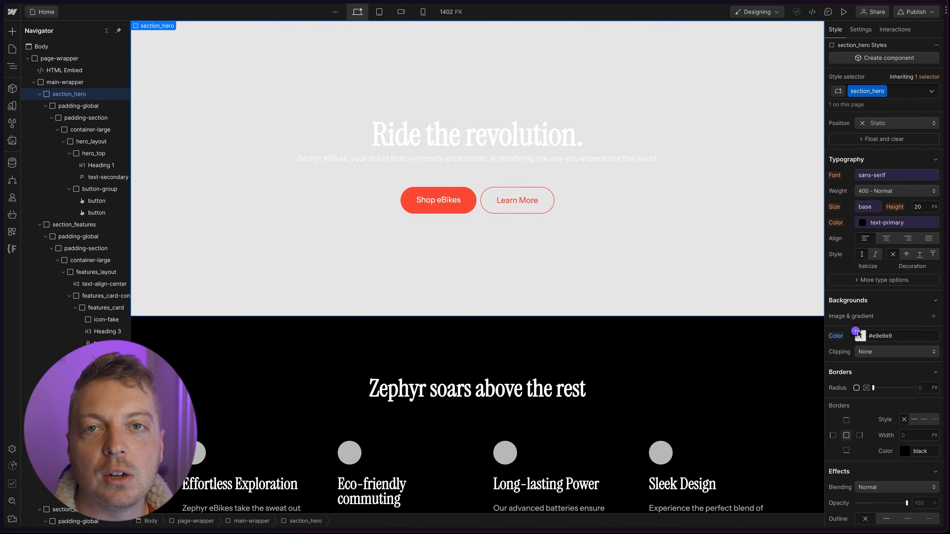
{"action": "left_click", "coordinate": [592, 307]}
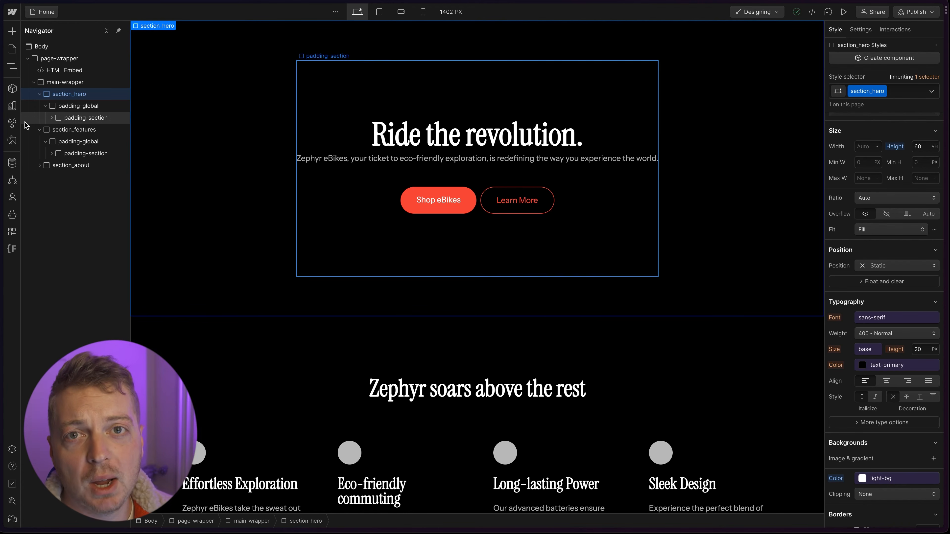
Open the site's variables list to review the color and dark groups.
{"action": "left_click", "coordinate": [12, 106]}
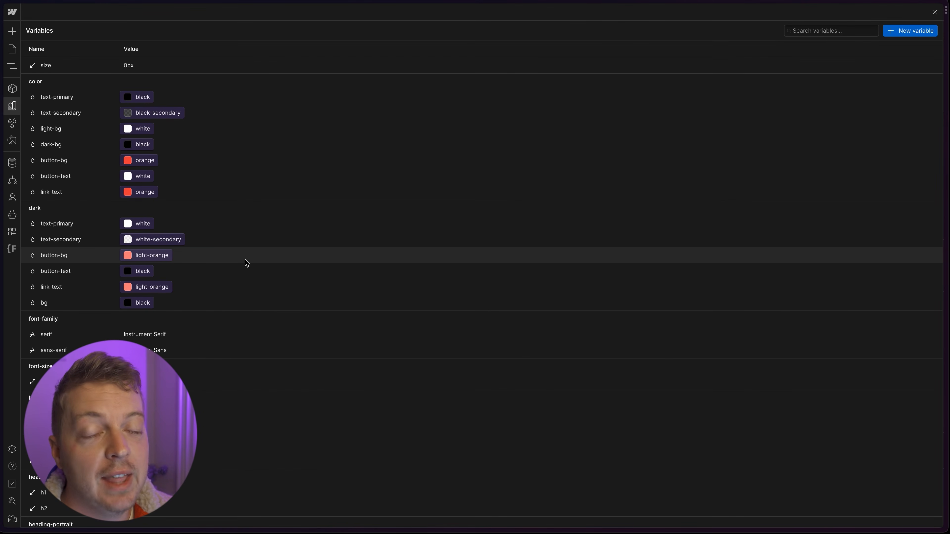